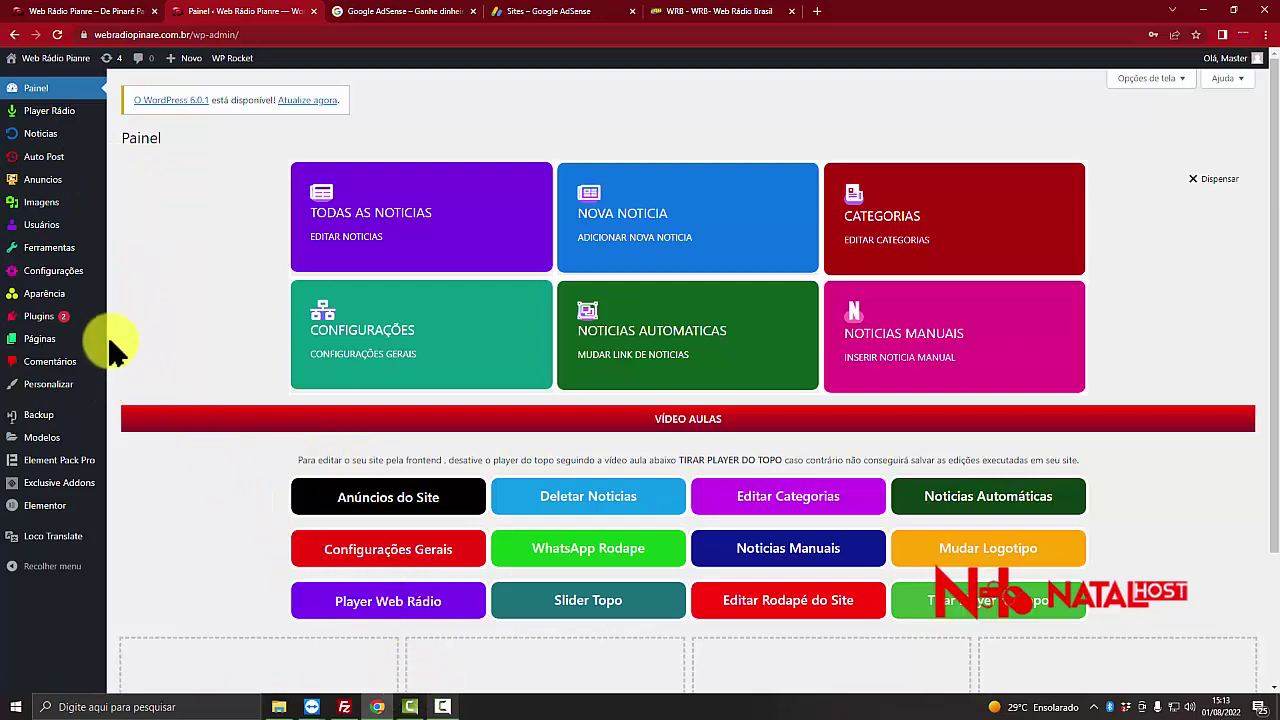
- Locate the google-site-kit files in the Downloads folder and check the plugins already installed on the WordPress site
click(279, 707)
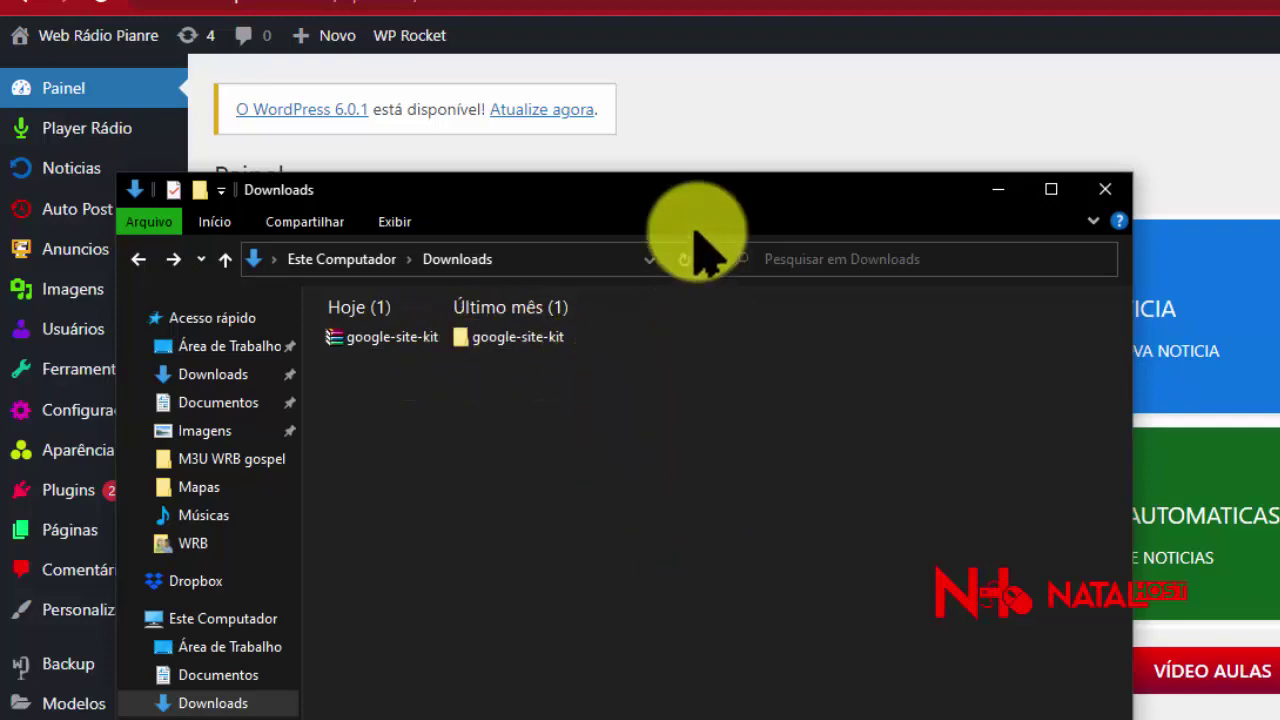
click(697, 160)
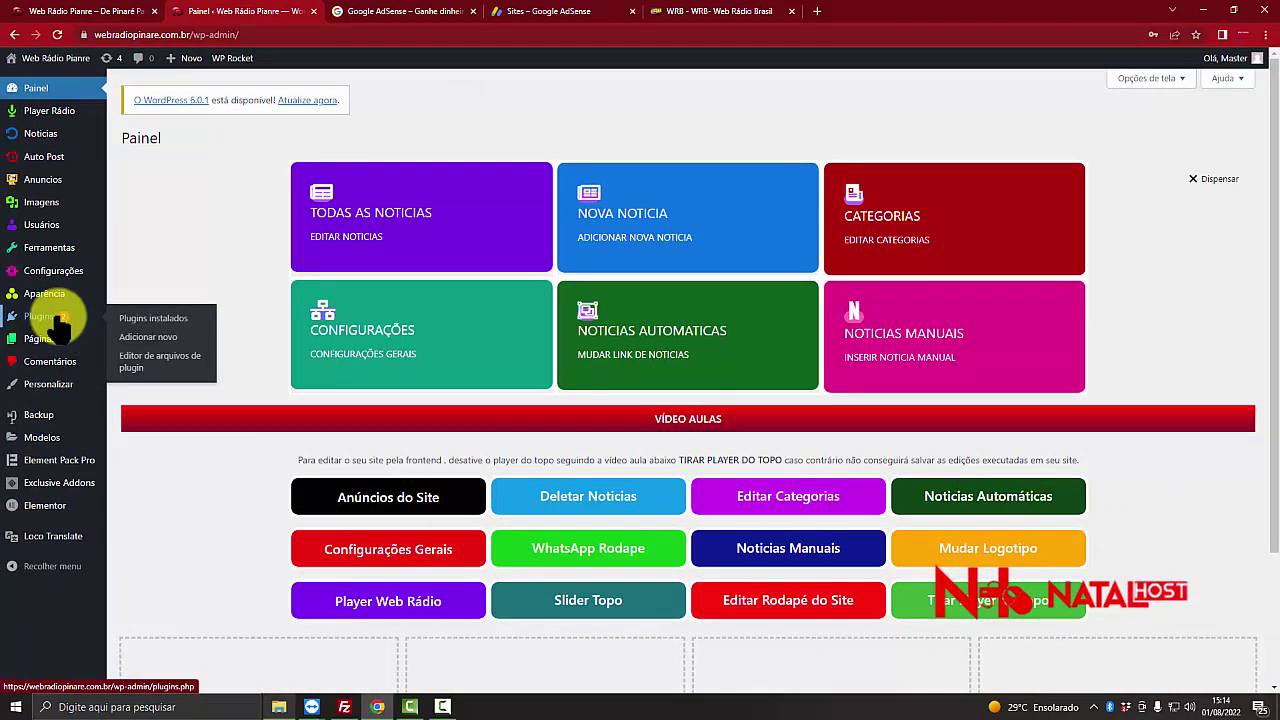
click(57, 320)
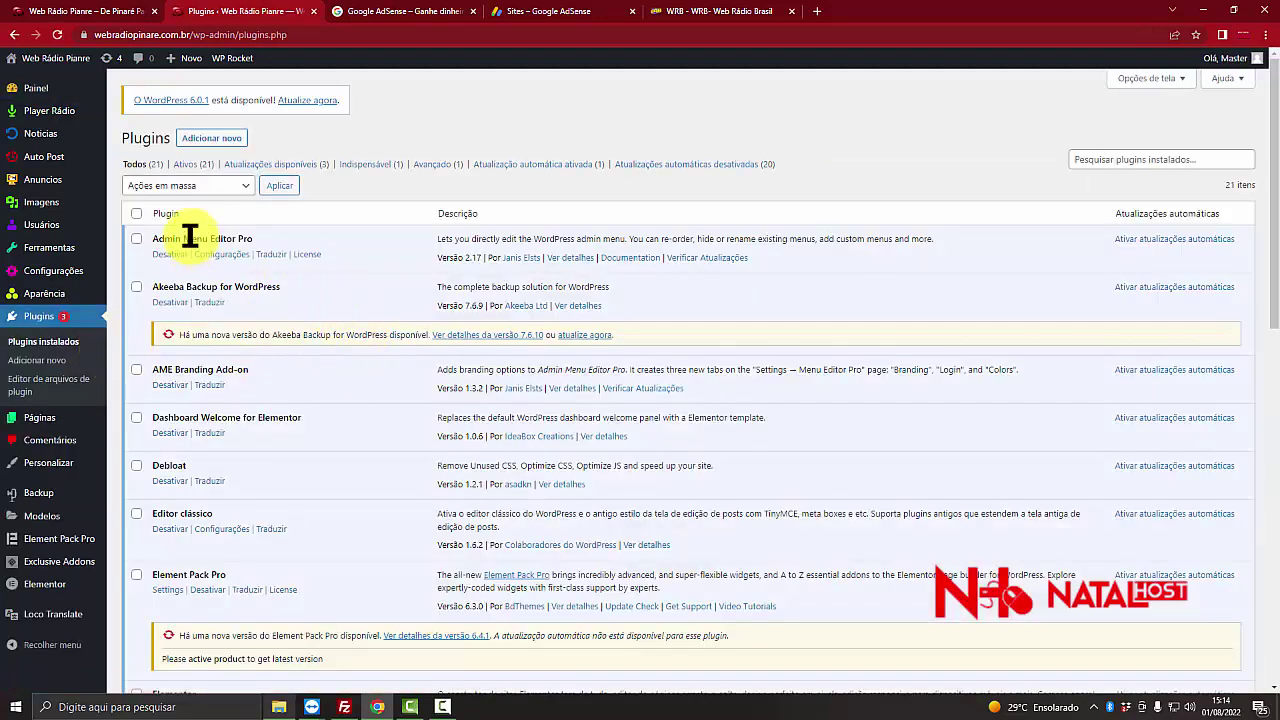
scroll(264, 277, down, 3)
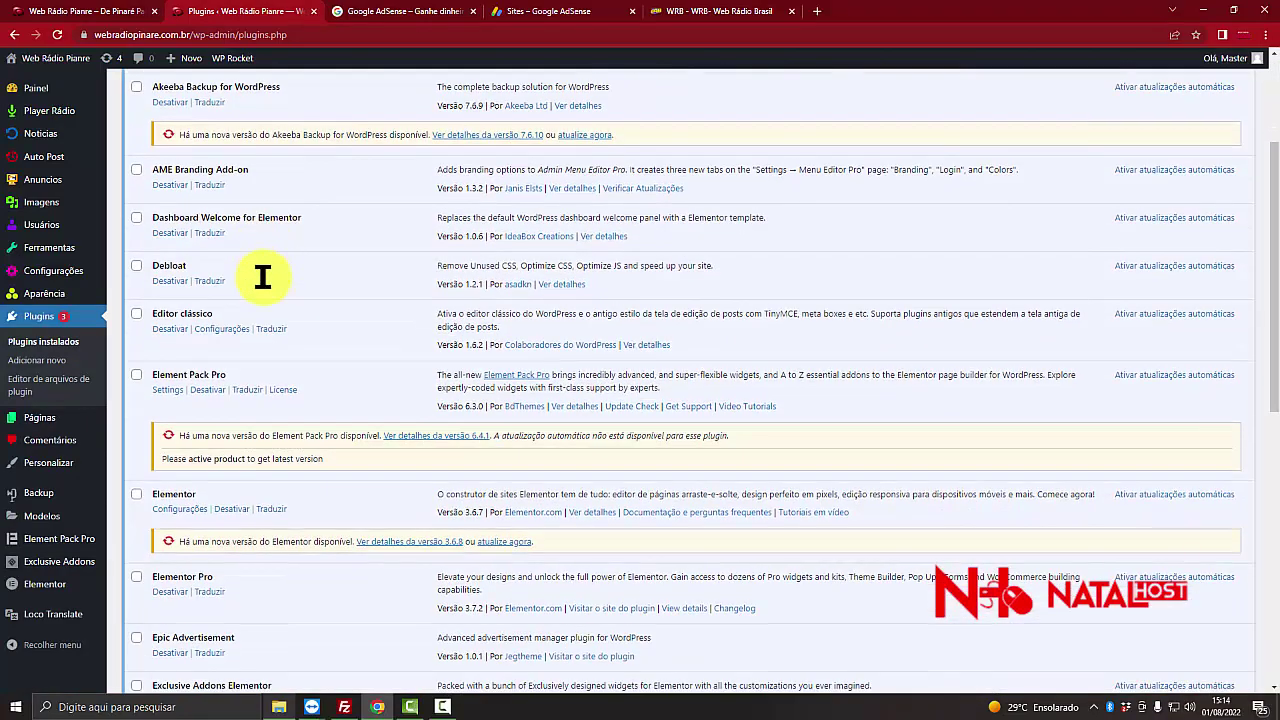
scroll(263, 280, down, 4)
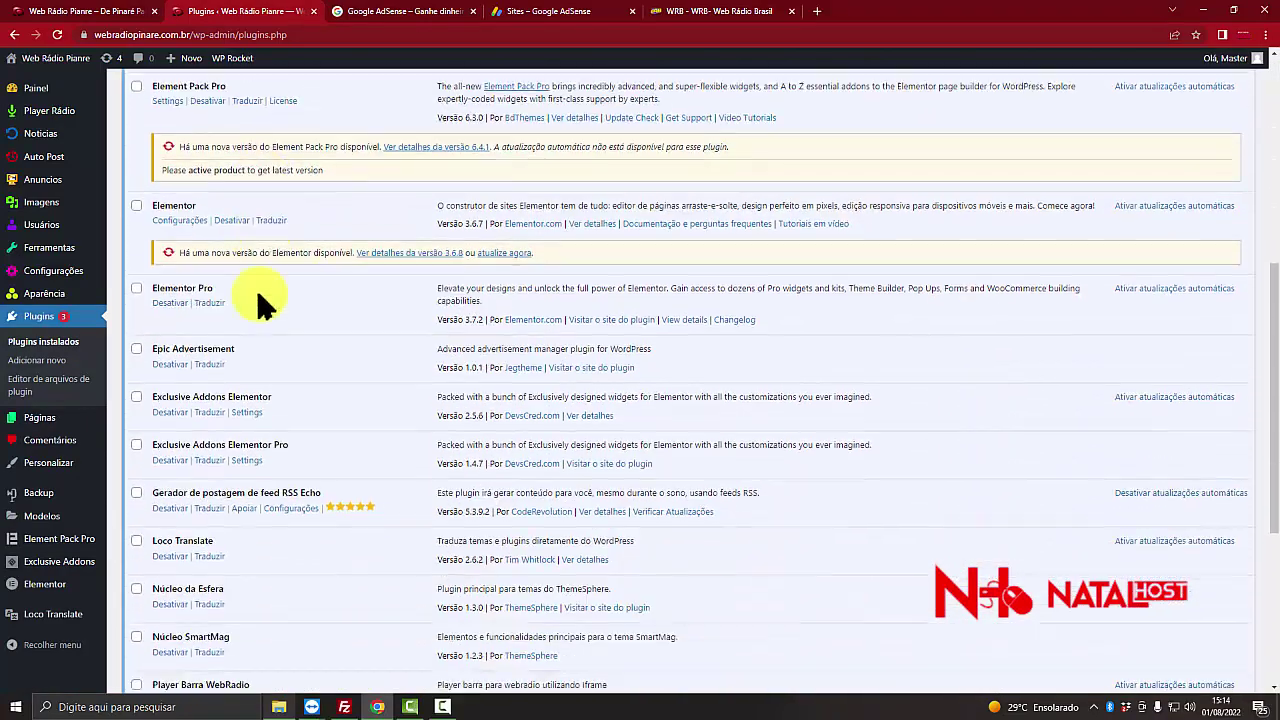
scroll(263, 305, down, 4)
scroll(263, 305, up, 10)
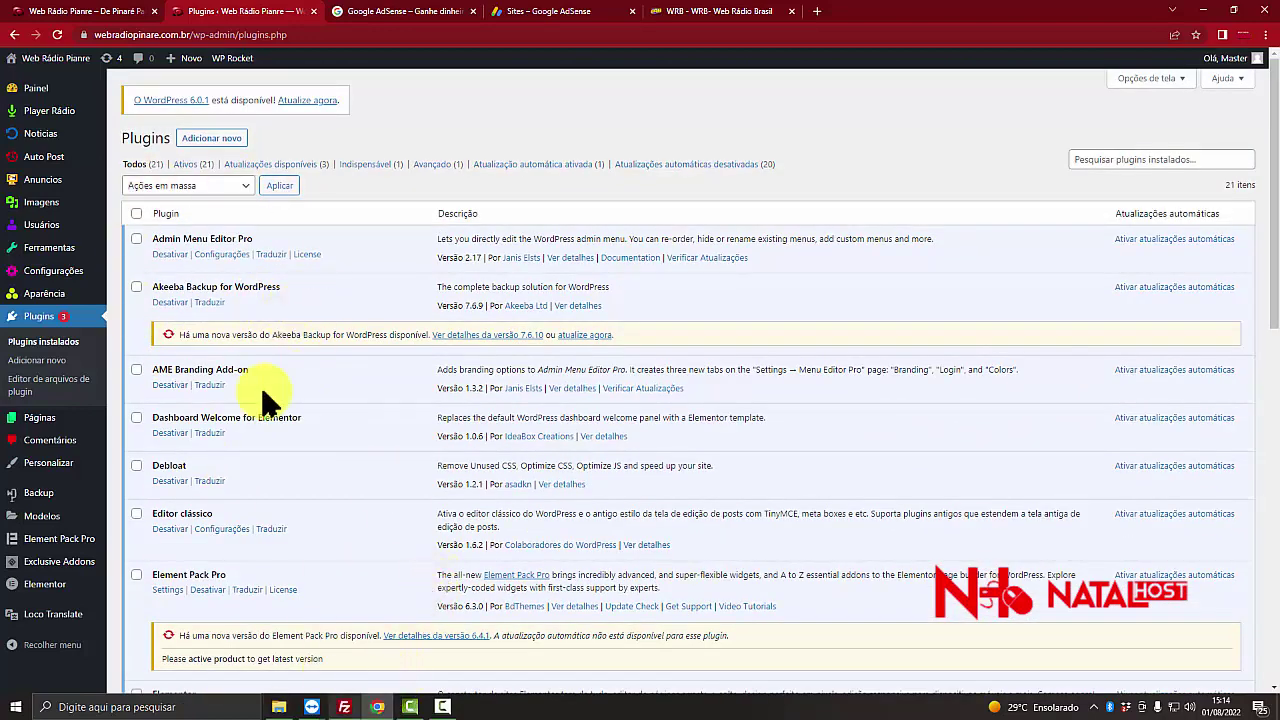
- Switch from the browser to FileZilla and place its window beside the Downloads folder window
click(378, 707)
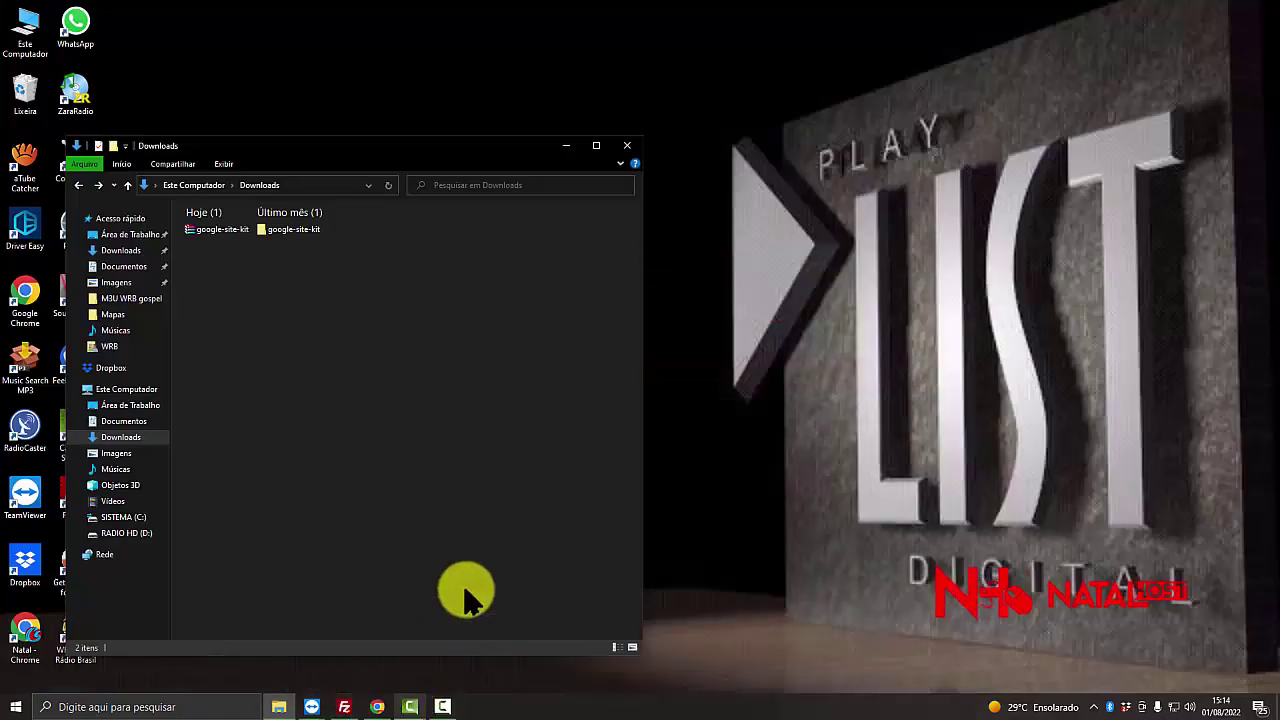
click(344, 706)
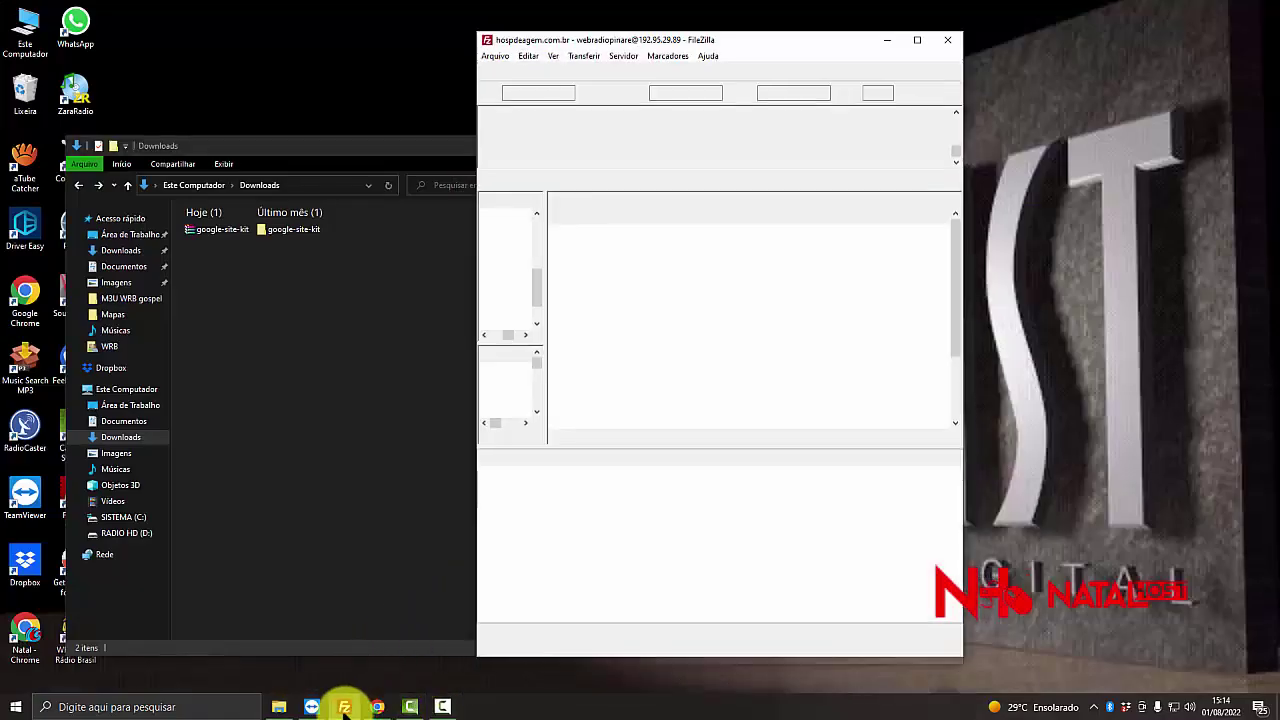
click(330, 360)
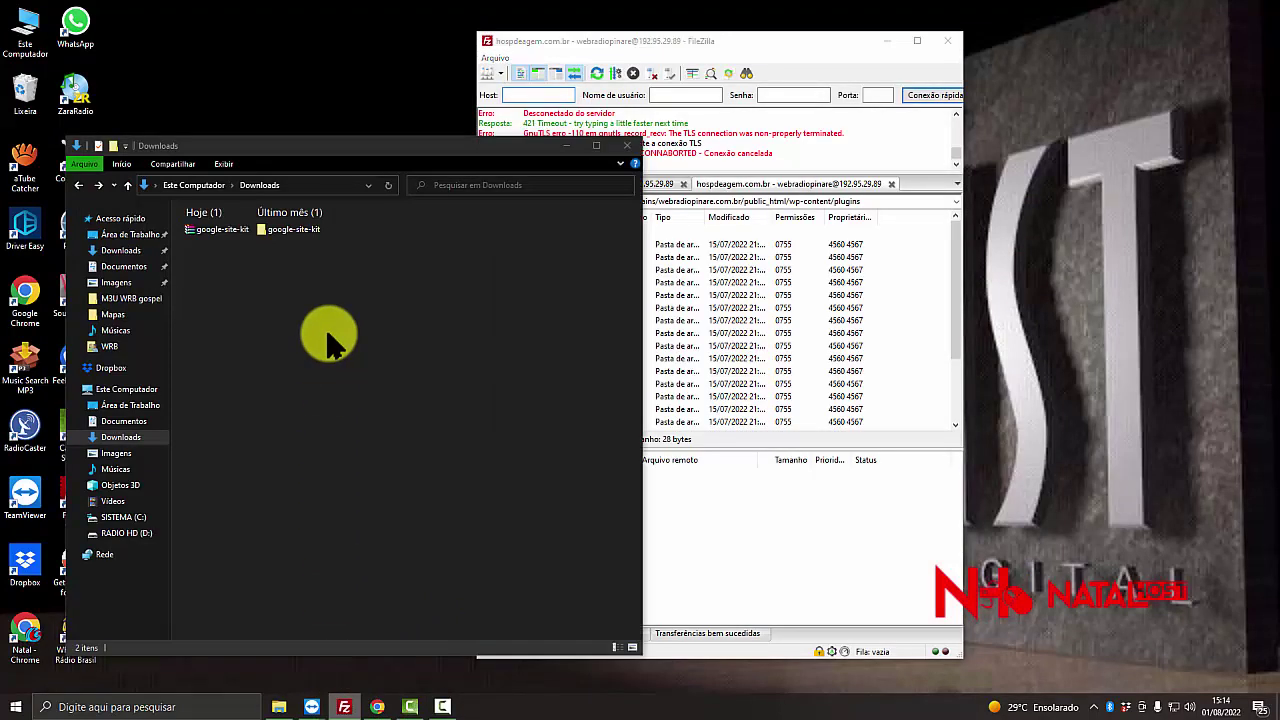
click(275, 229)
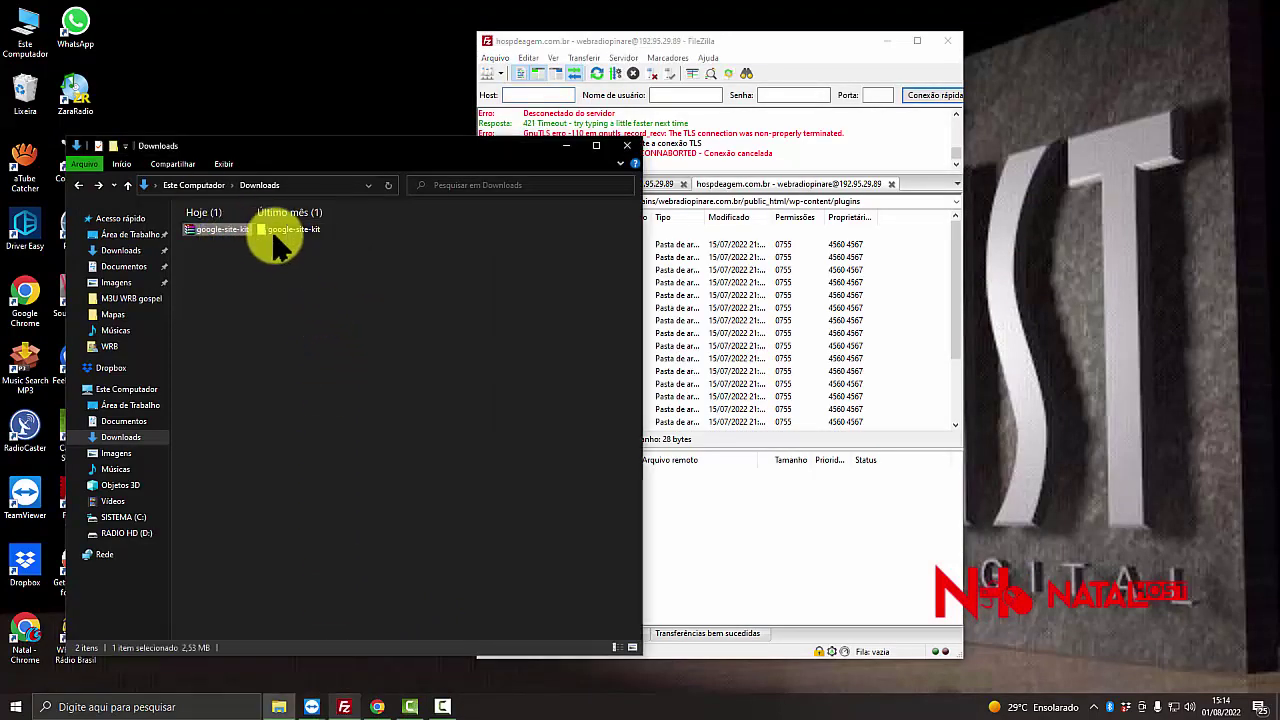
click(305, 340)
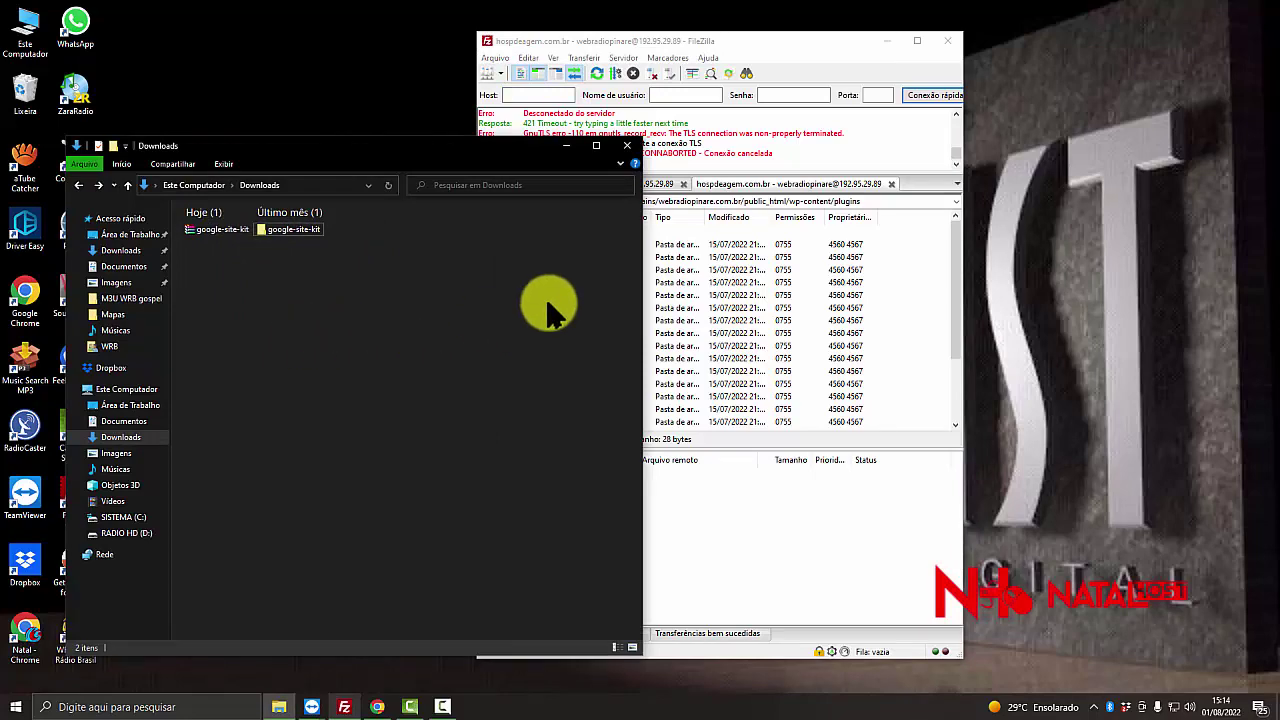
drag(572, 42, 632, 39)
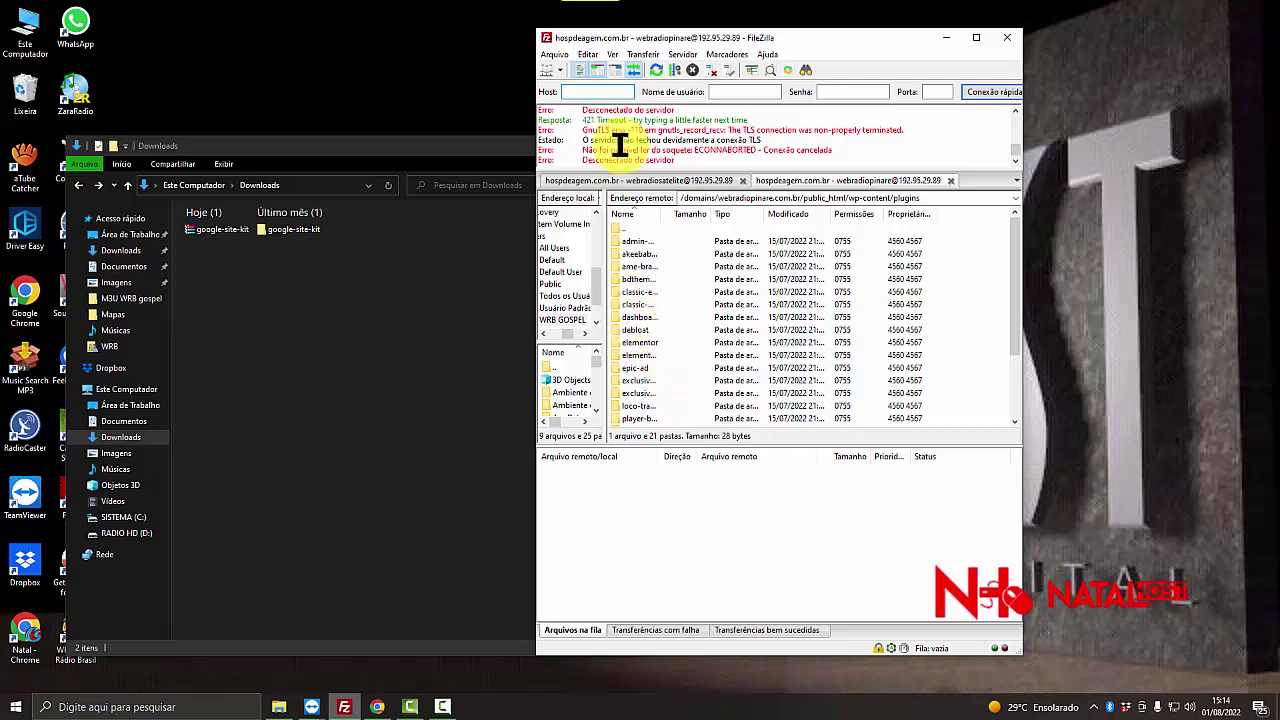
- Examine the contents of the extracted google-site-kit folder and return to Downloads
click(293, 232)
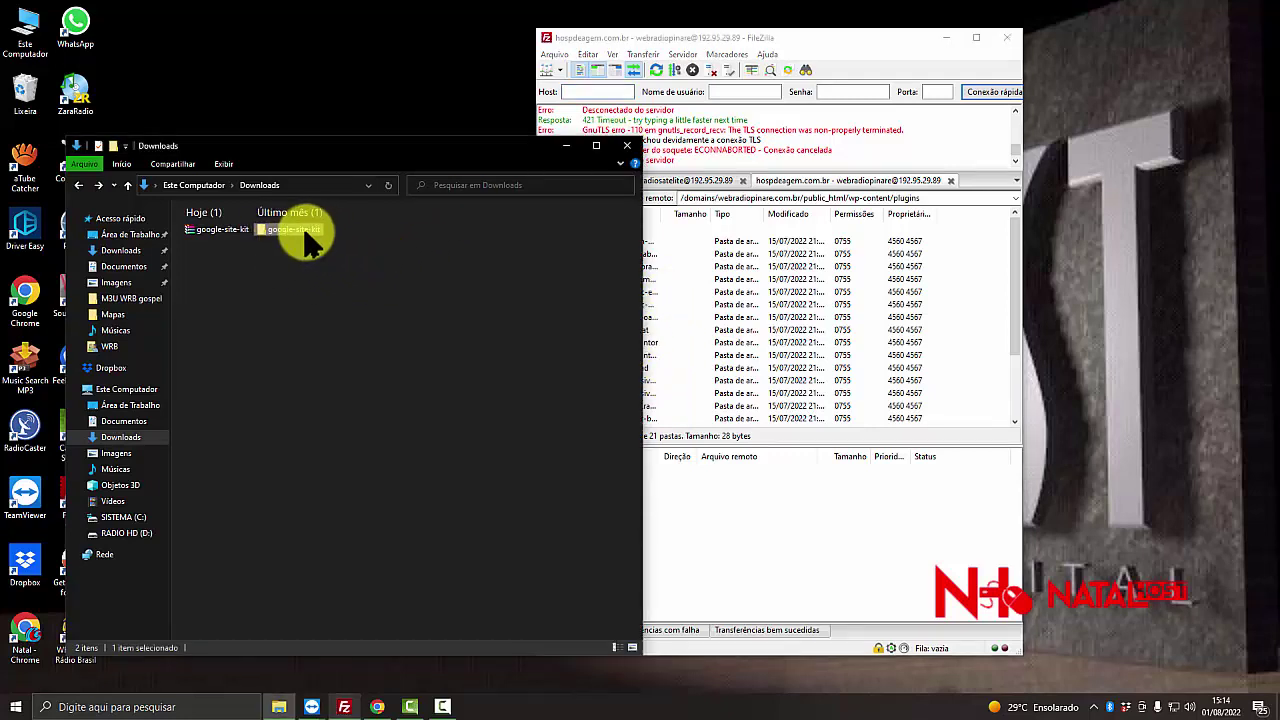
double_click(300, 236)
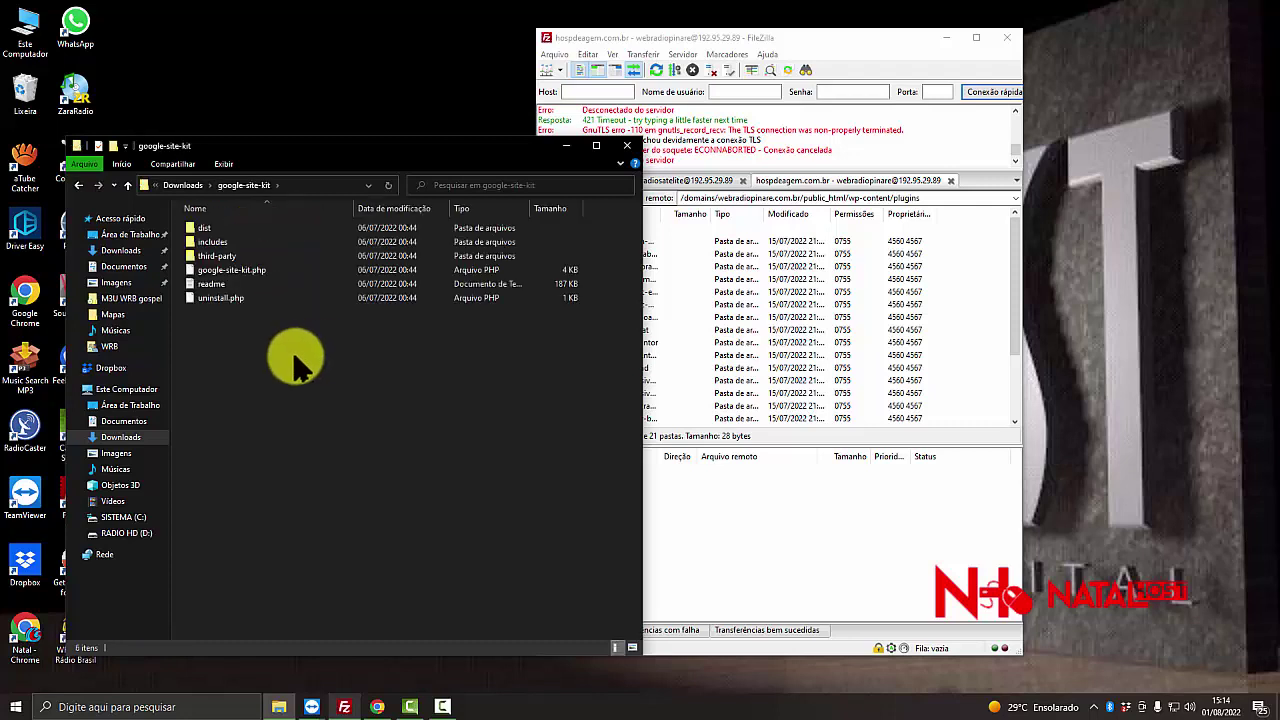
click(80, 186)
- Reconnect to the server by going up to public_html and reopening the remote wp-content/plugins folder
click(698, 370)
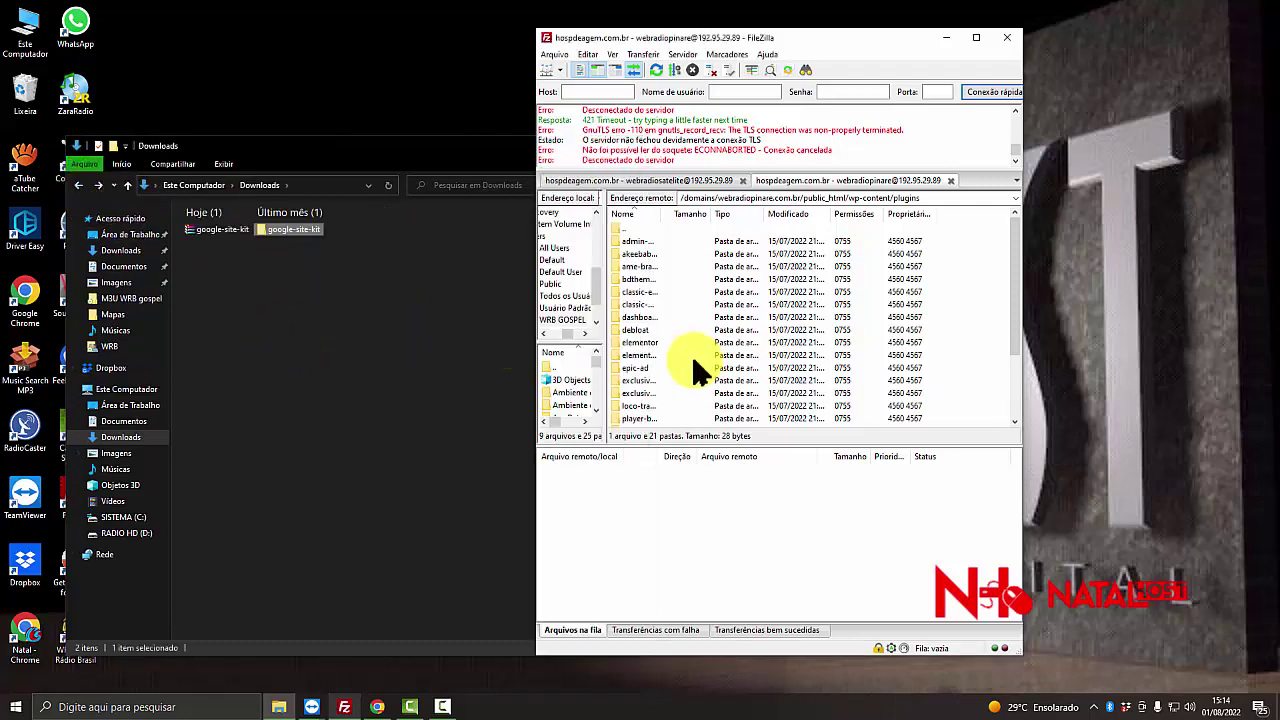
click(694, 357)
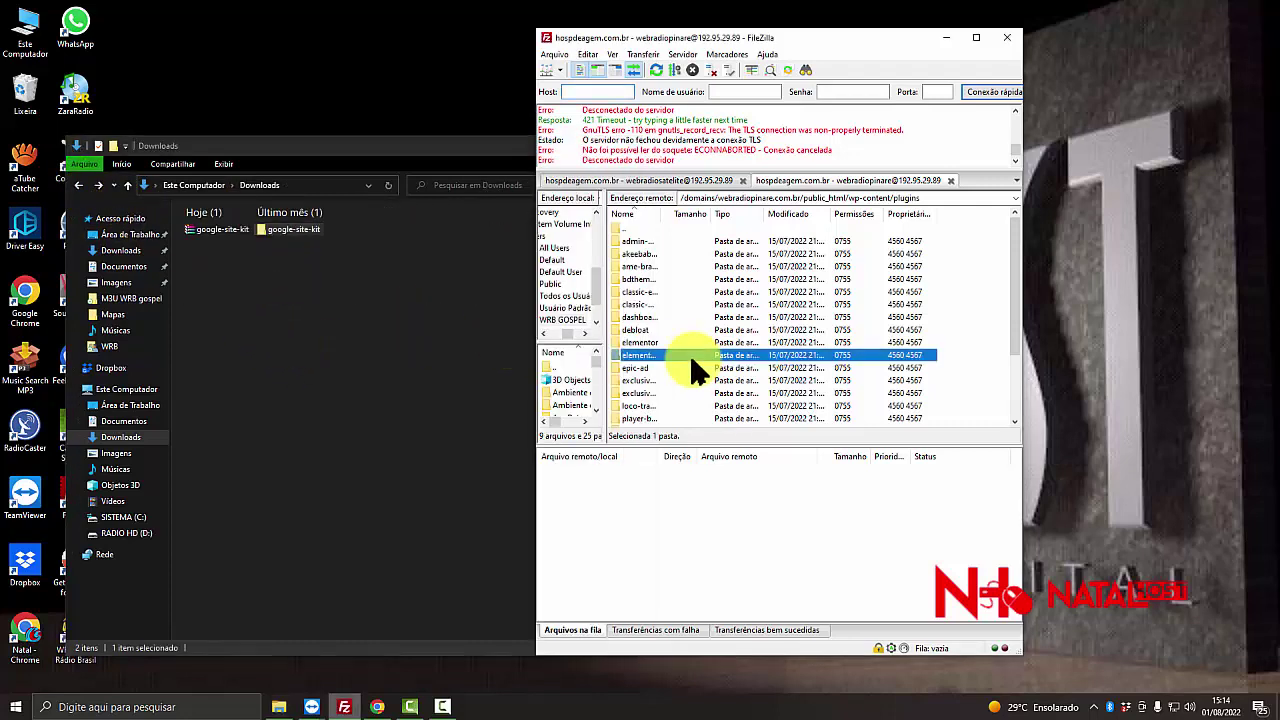
double_click(635, 230)
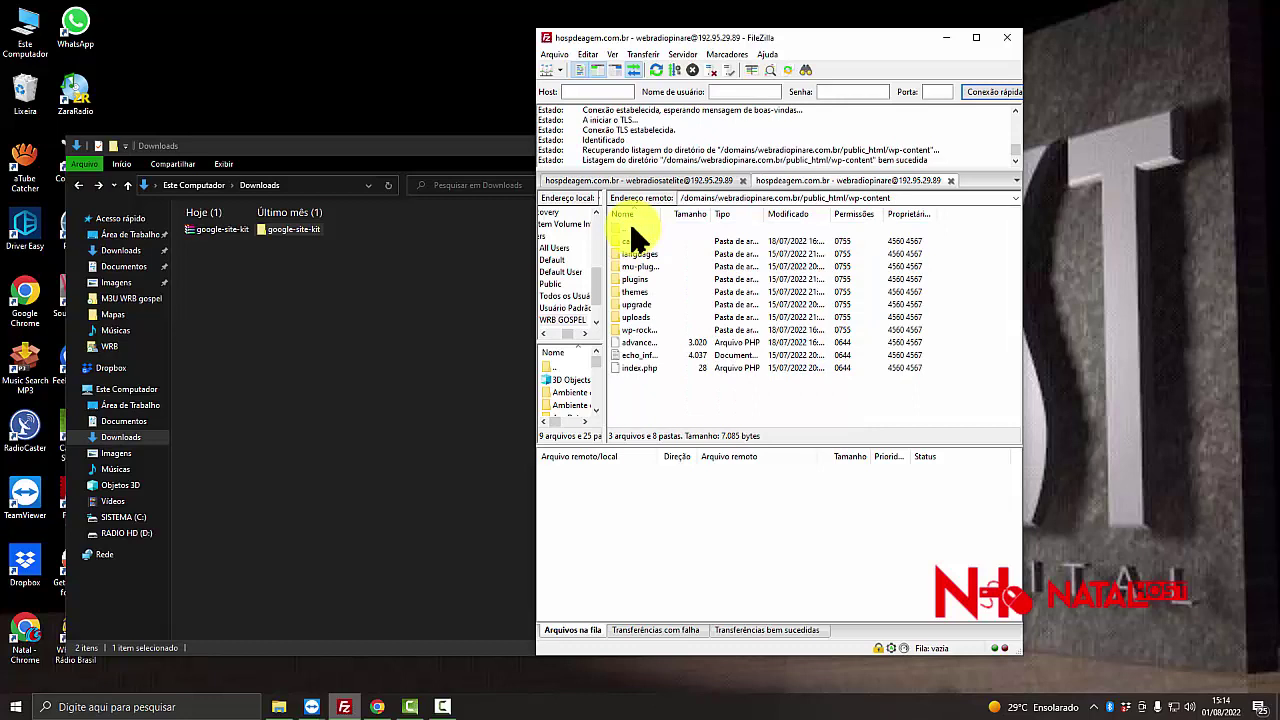
double_click(632, 229)
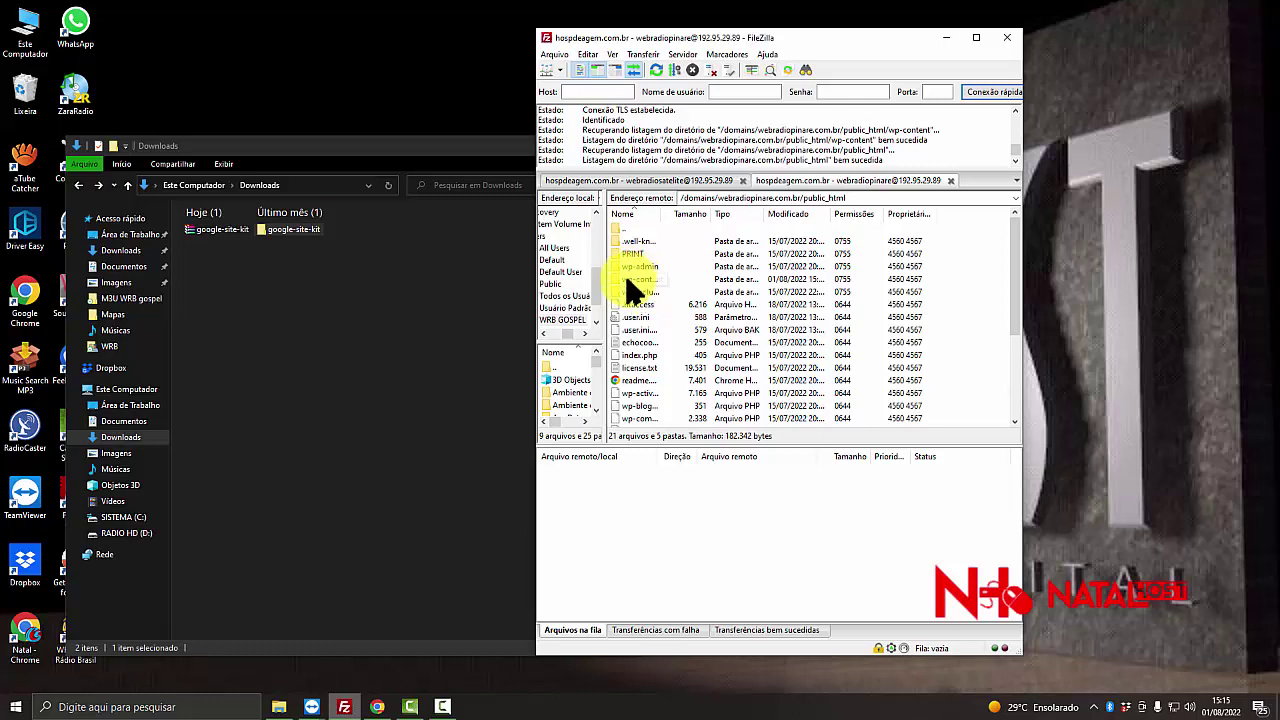
double_click(628, 280)
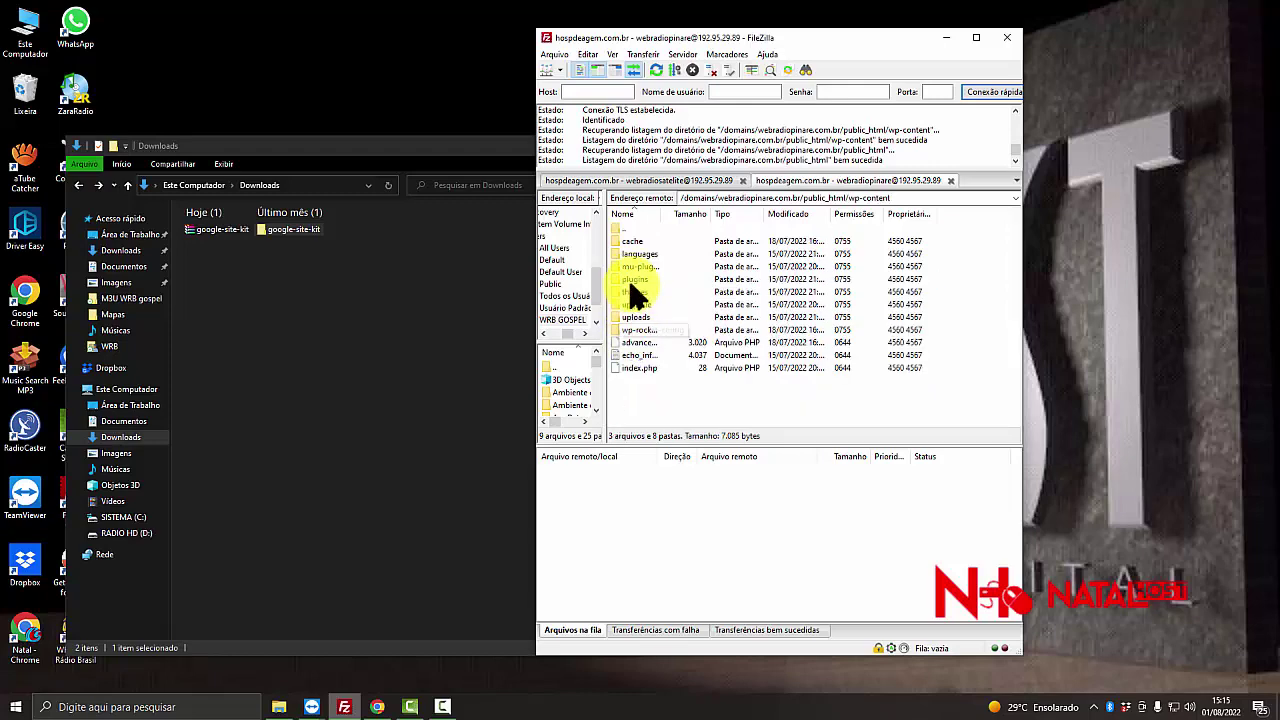
double_click(630, 280)
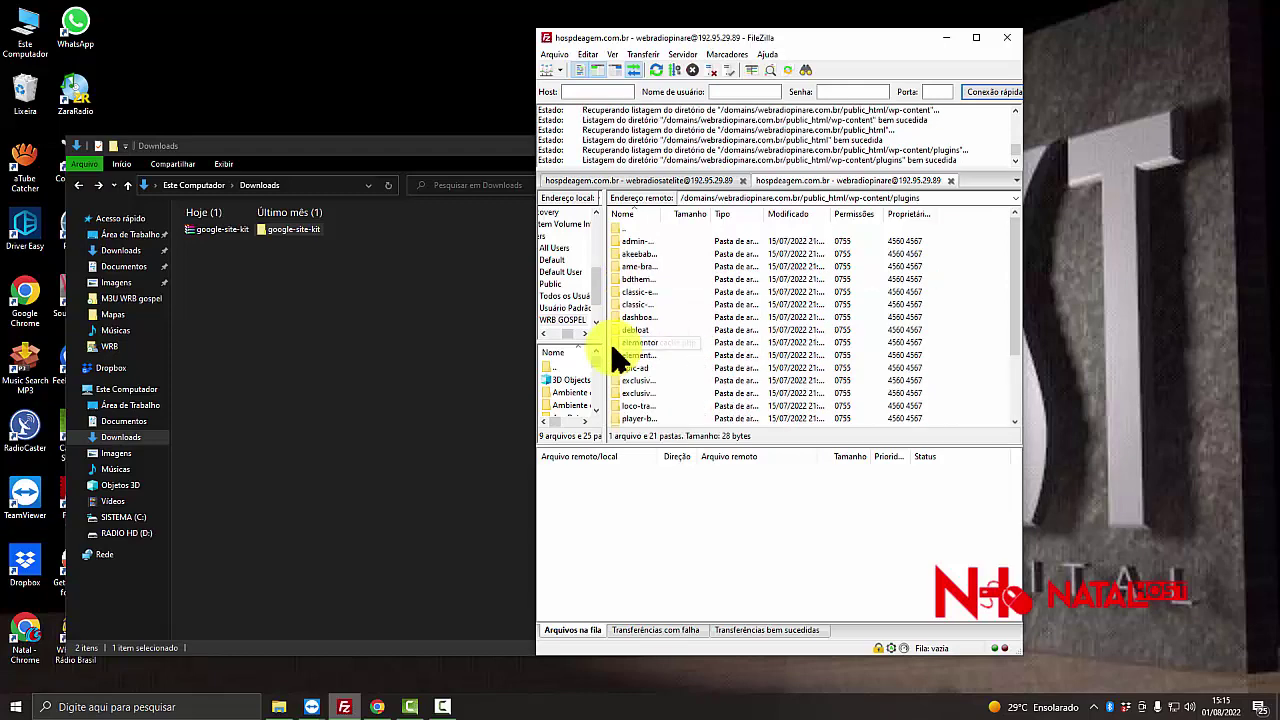
- Upload the google-site-kit folder from Downloads into the server's wp-content/plugins folder
click(295, 230)
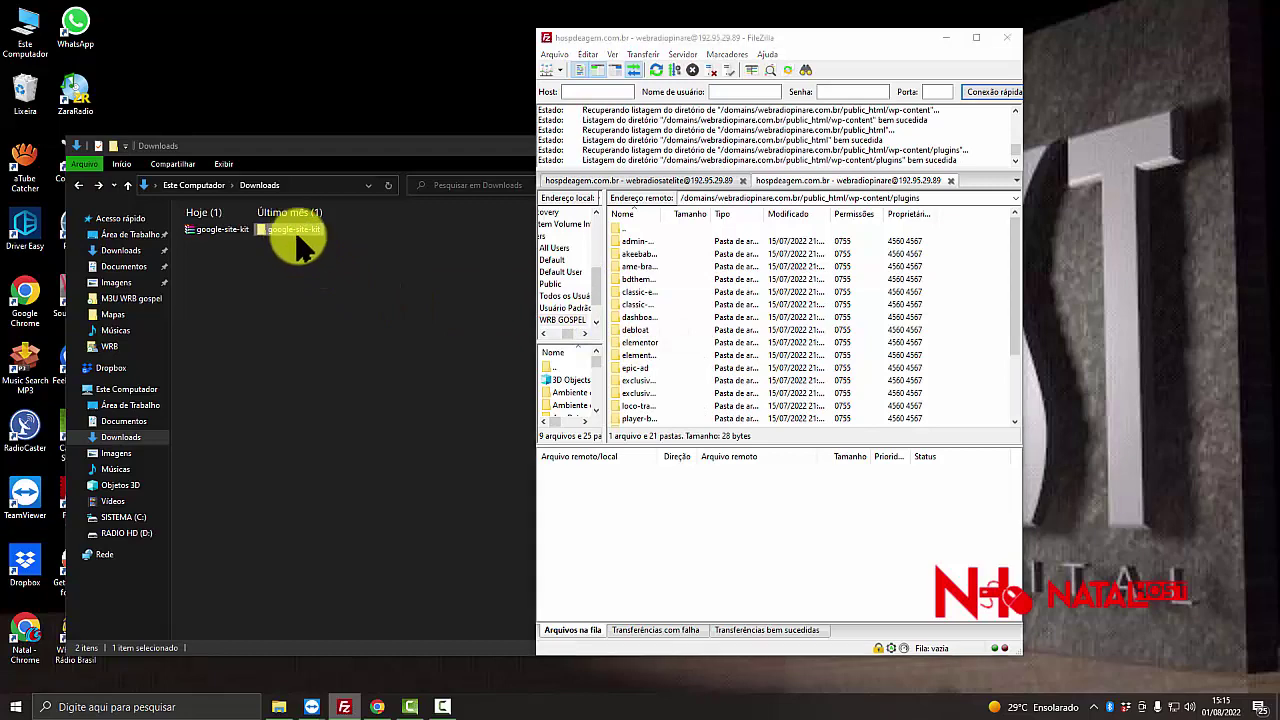
drag(297, 240, 982, 378)
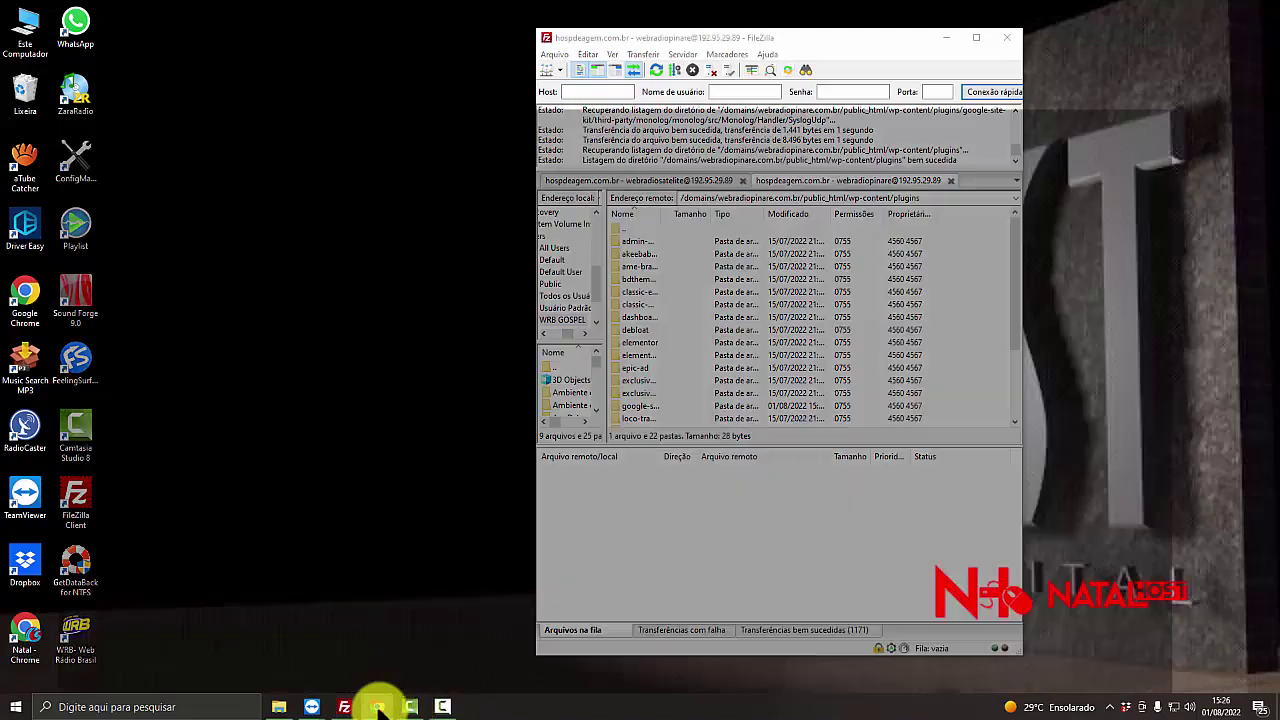
- Switch back to Chrome and reload the WordPress installed plugins page
click(376, 707)
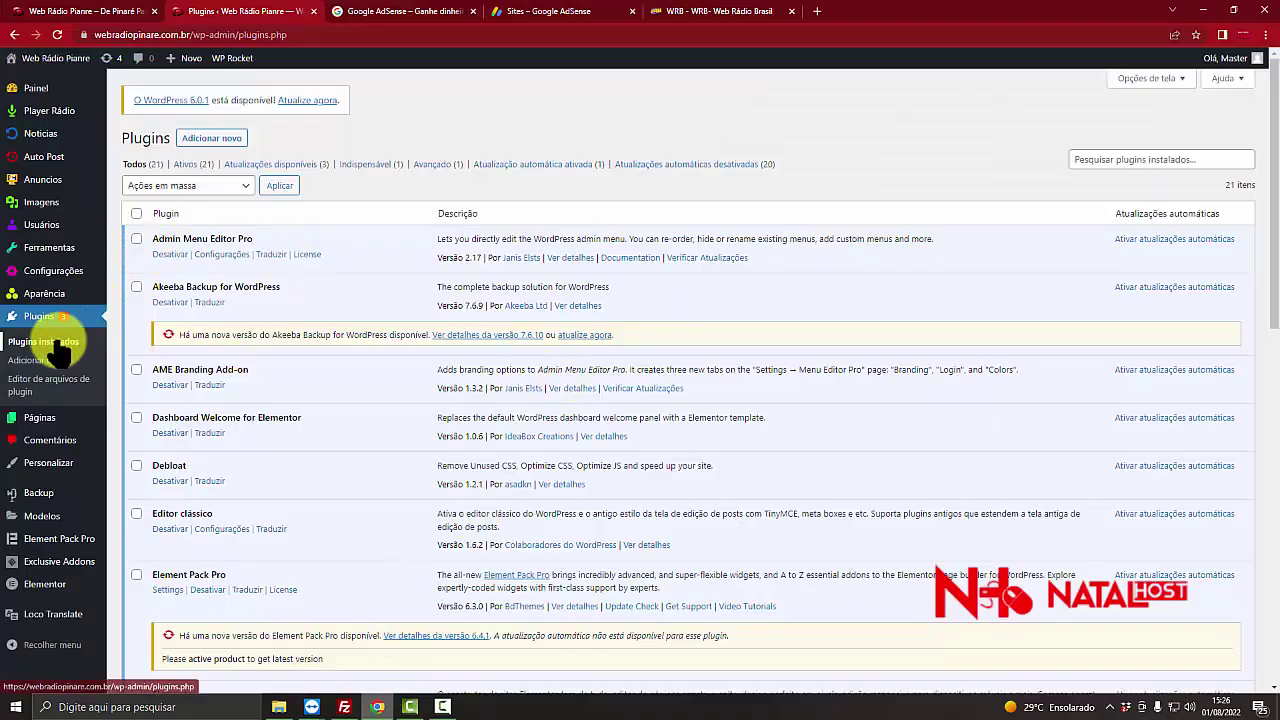
right_click(117, 207)
click(125, 244)
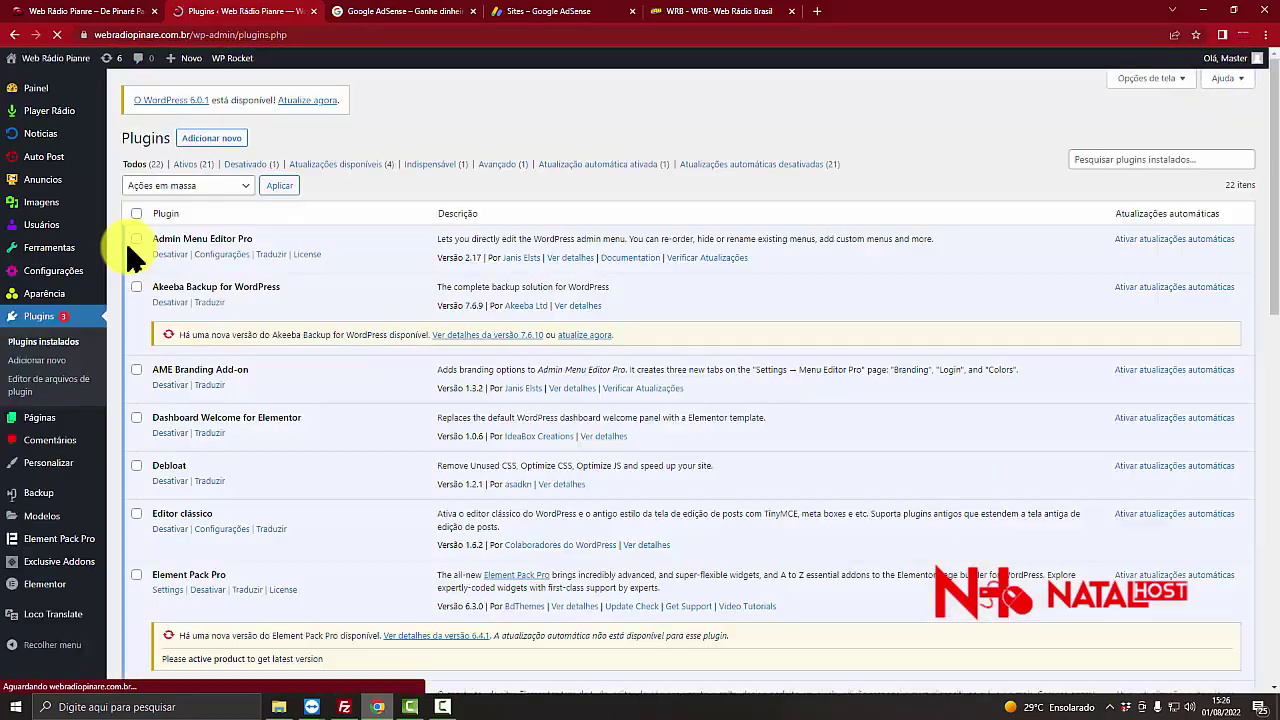
- Activate the Site Kit by Google plugin in the installed plugins list
scroll(130, 258, down, 3)
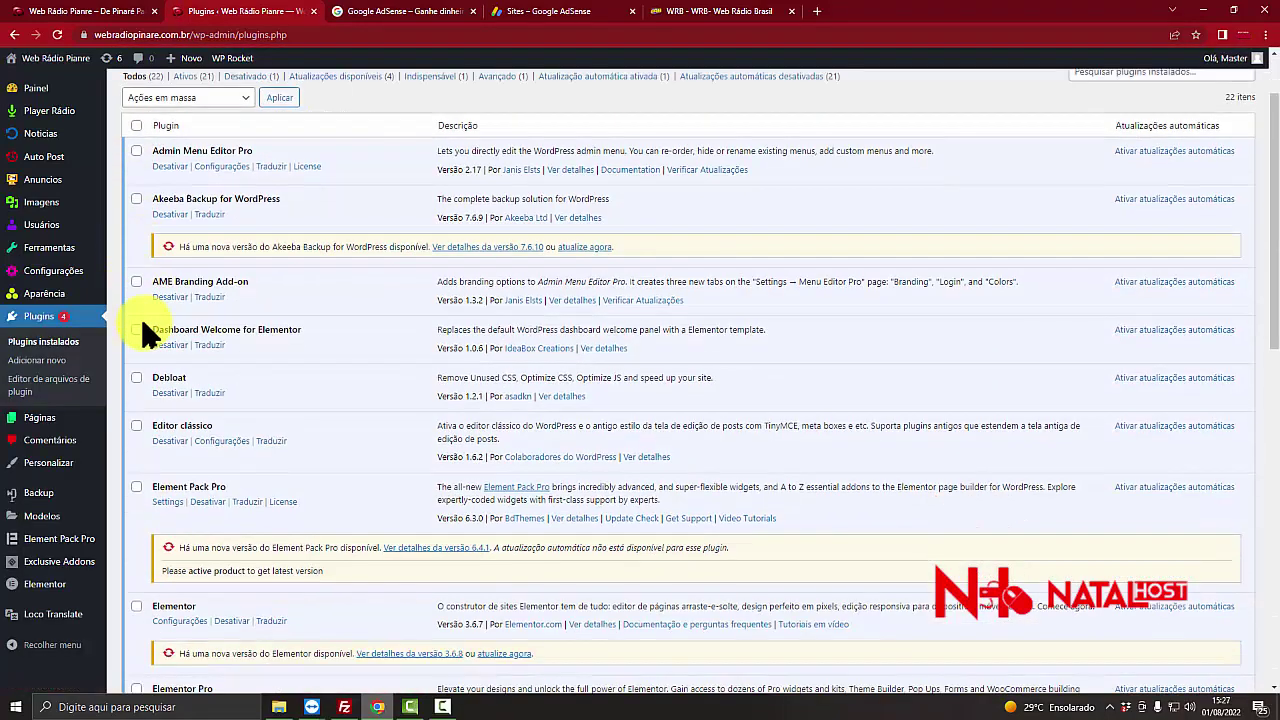
scroll(148, 362, down, 7)
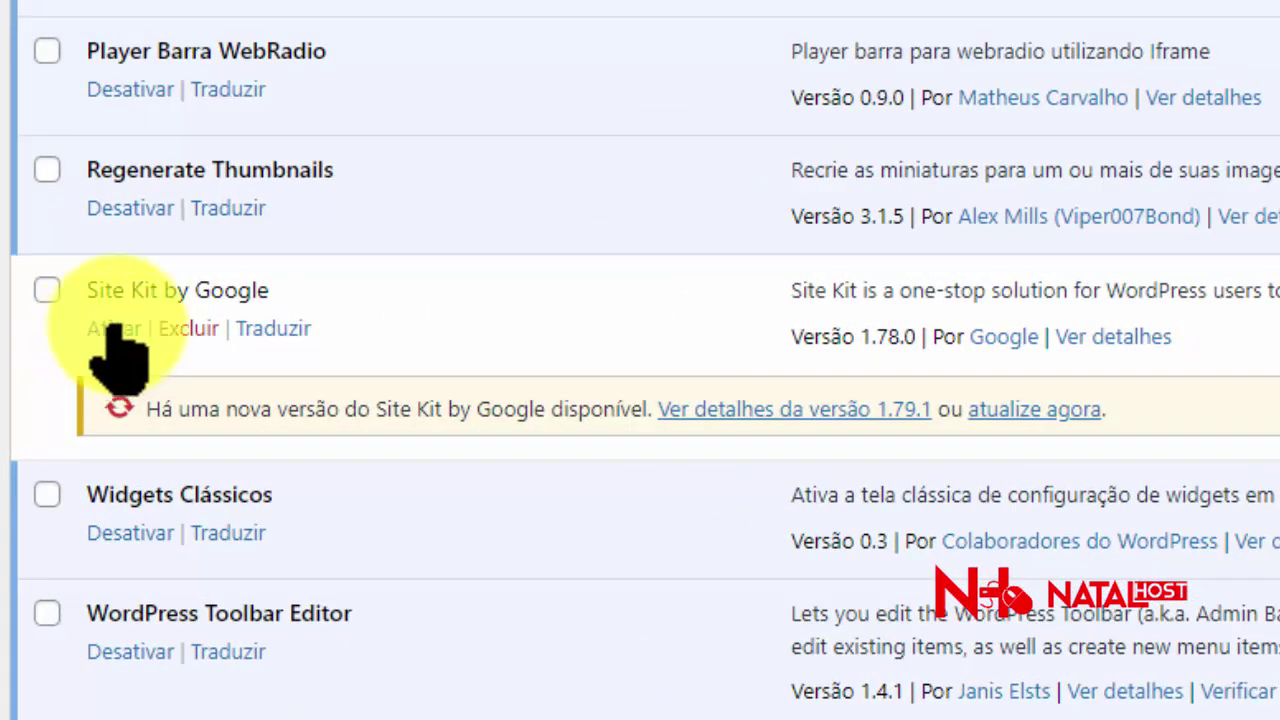
click(245, 346)
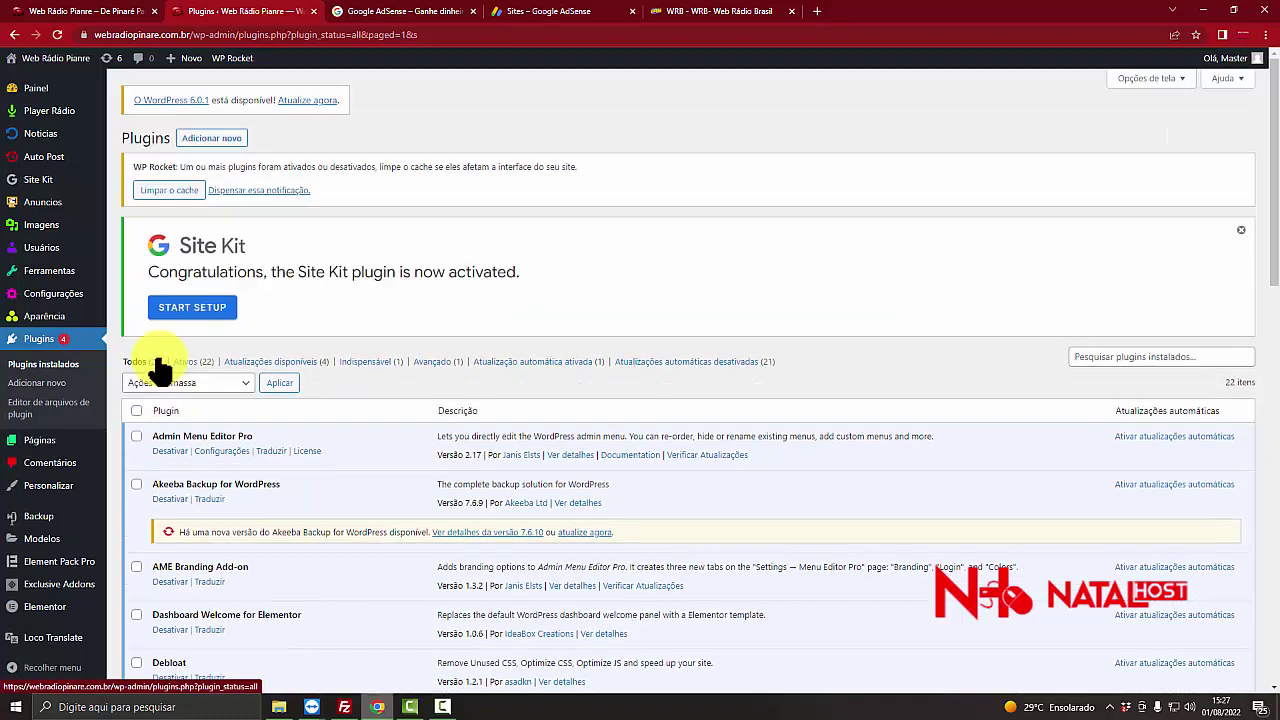
- Update the Site Kit by Google plugin to version 1.79.1
mouse_move(42, 180)
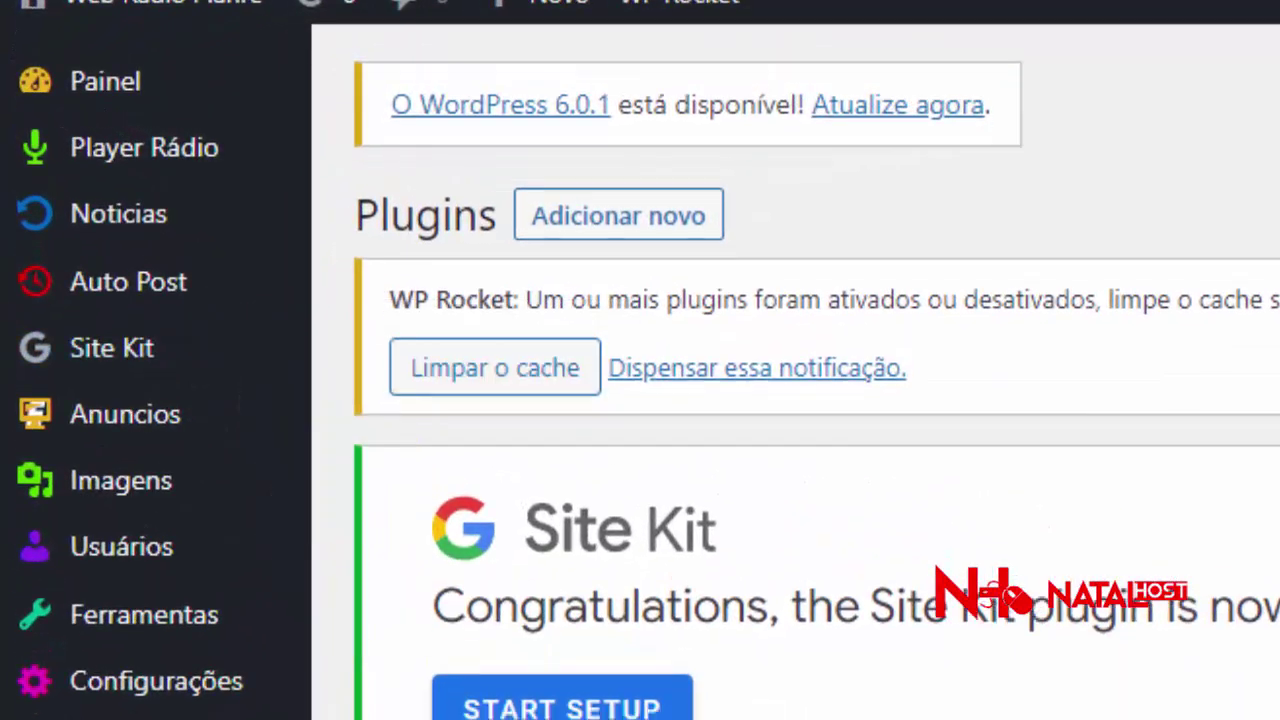
scroll(822, 391, down, 10)
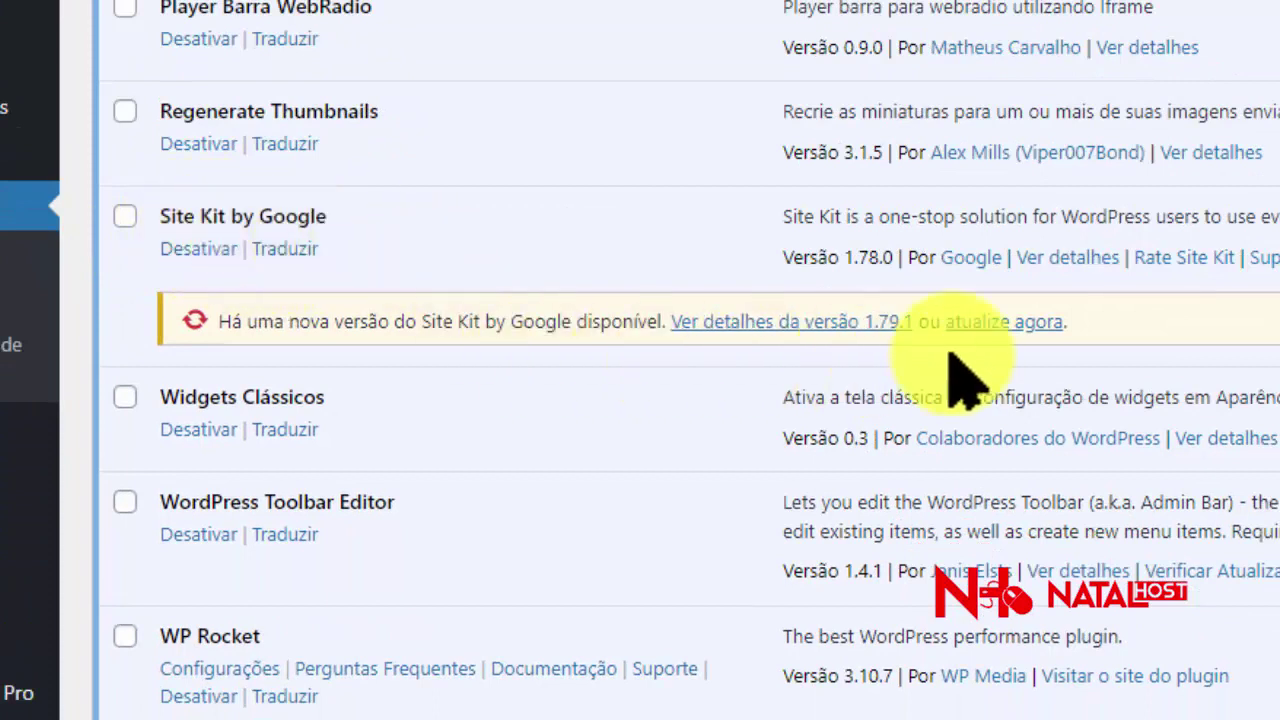
click(1015, 322)
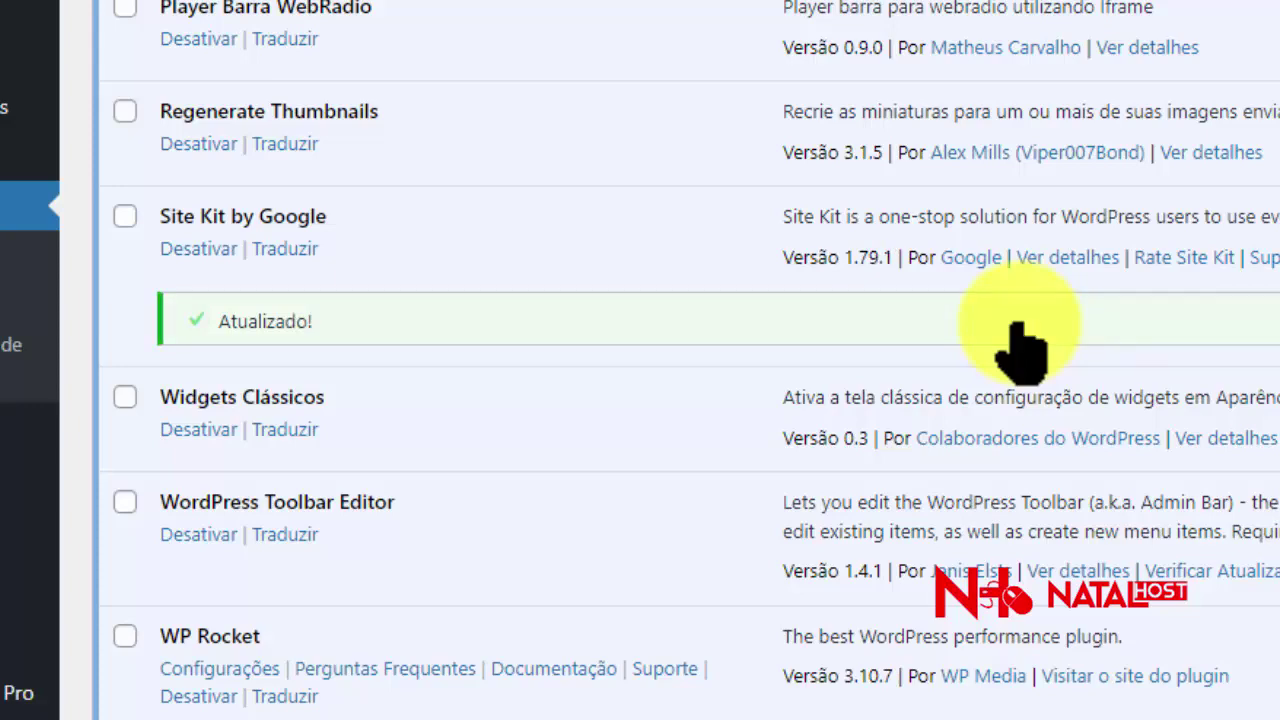
- Open the Site Kit dashboard from the WordPress admin
scroll(1014, 357, up, 15)
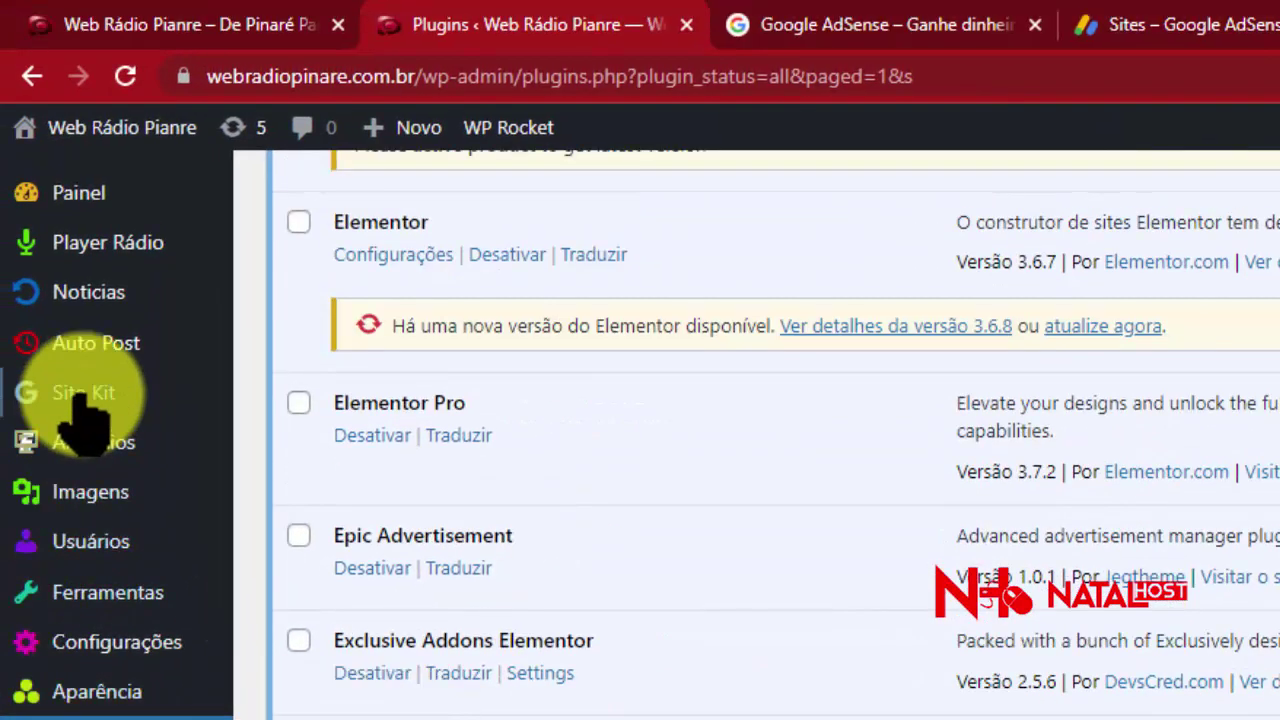
mouse_move(40, 410)
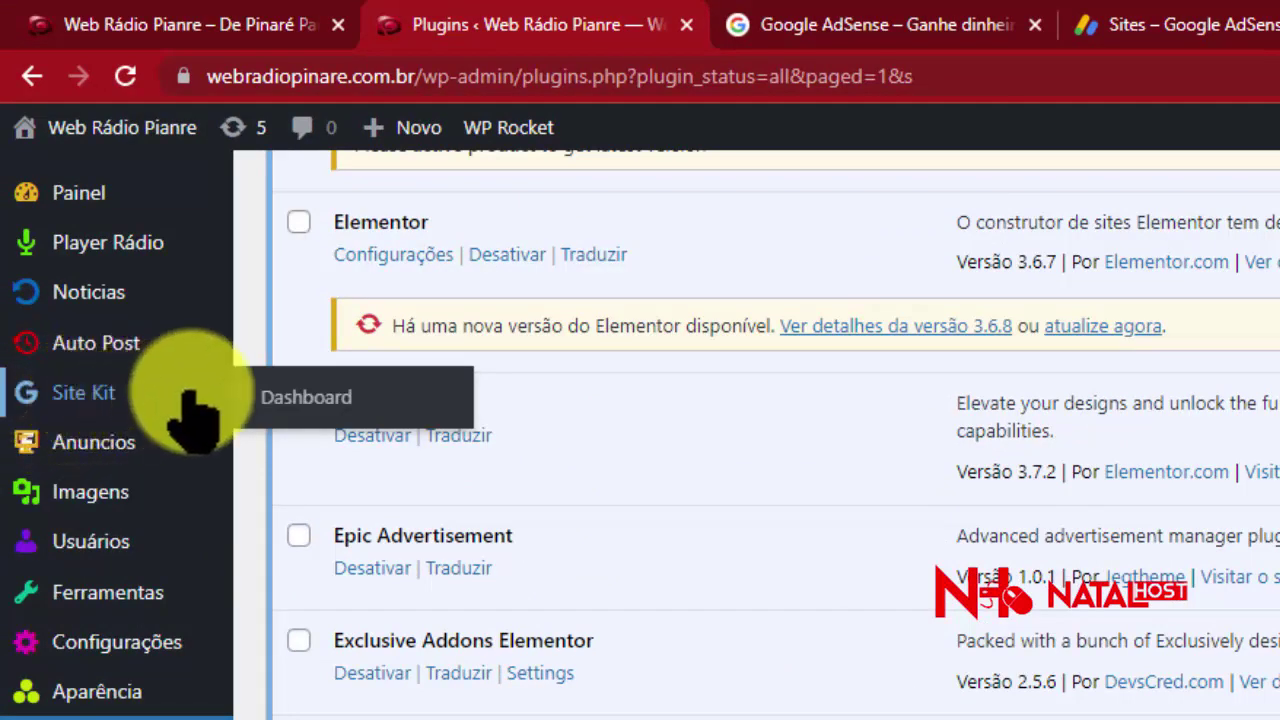
click(305, 398)
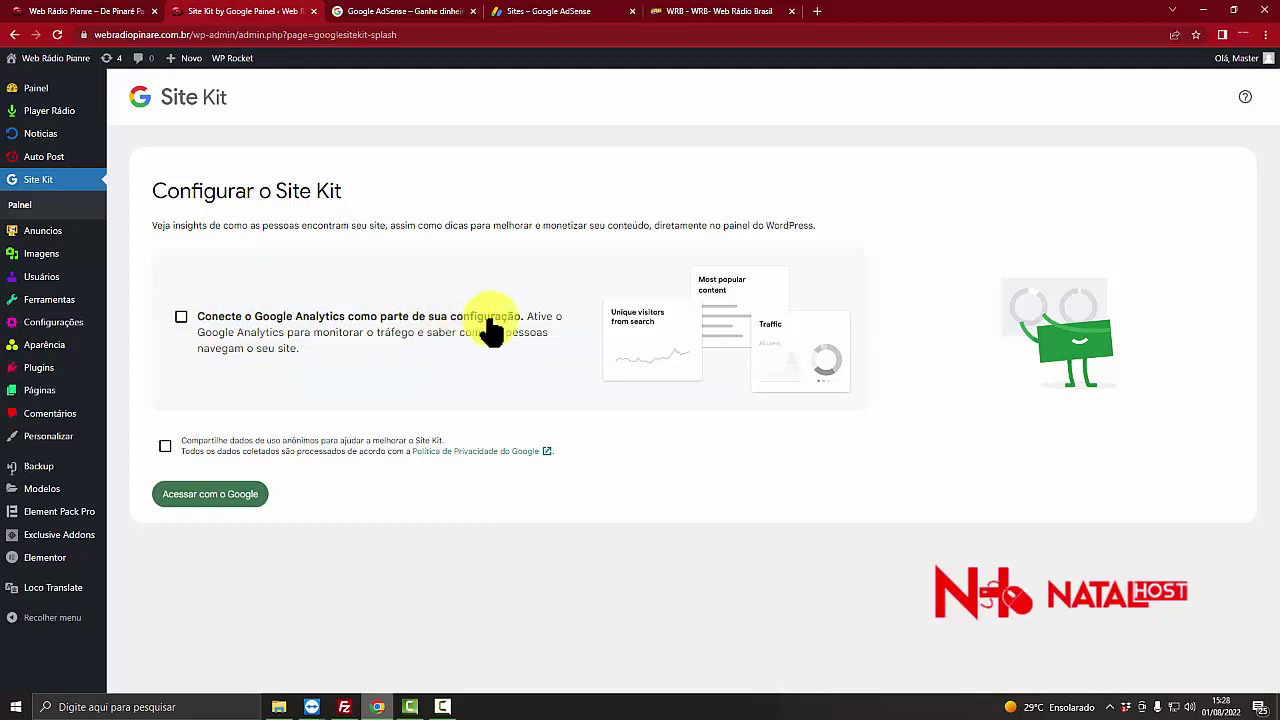
- Include Google Analytics in the Site Kit setup and start signing in with Google
click(208, 328)
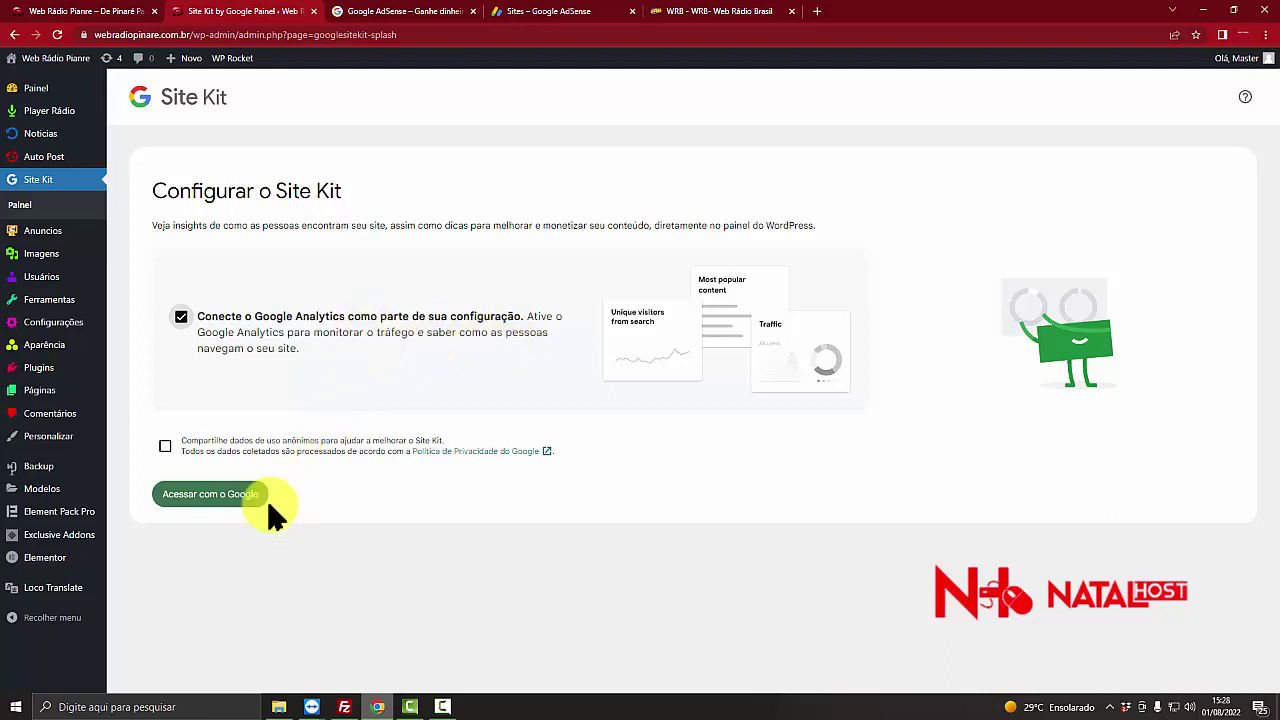
click(219, 500)
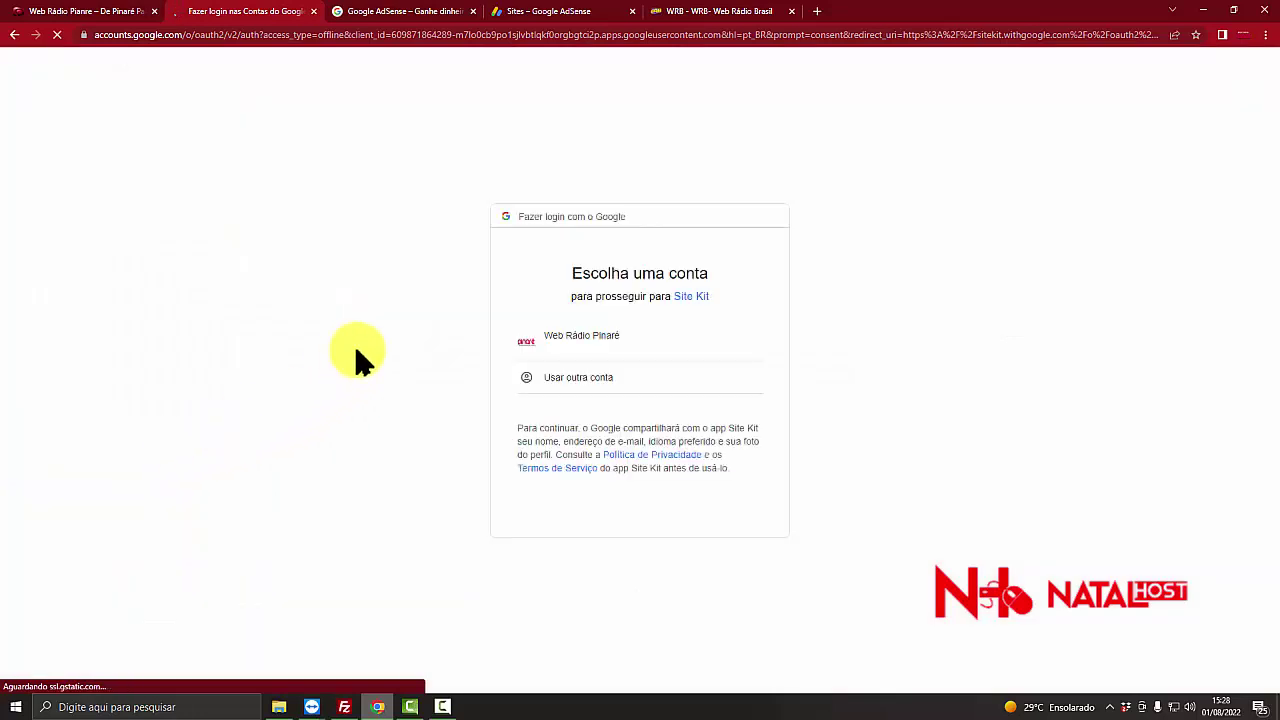
- Try to continue the Site Kit sign-in with the Web Rádio Pinaré account without granting the optional permissions
click(622, 345)
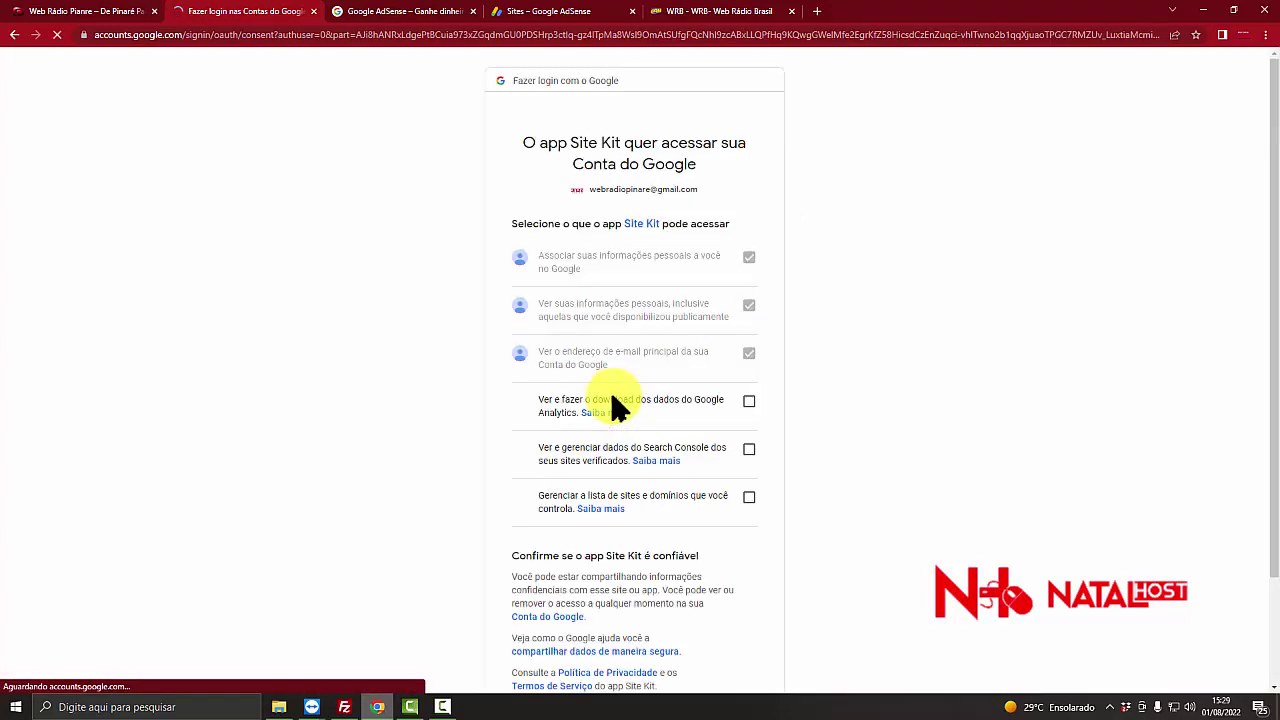
scroll(623, 400, down, 3)
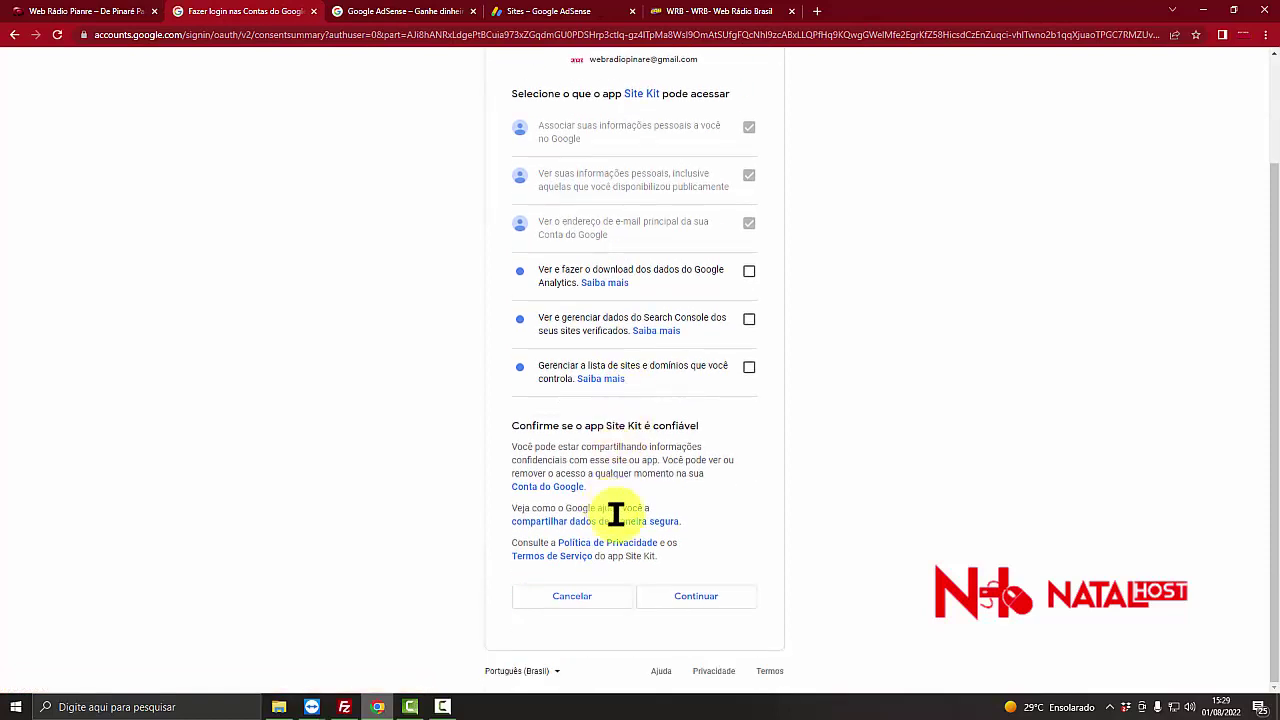
click(696, 600)
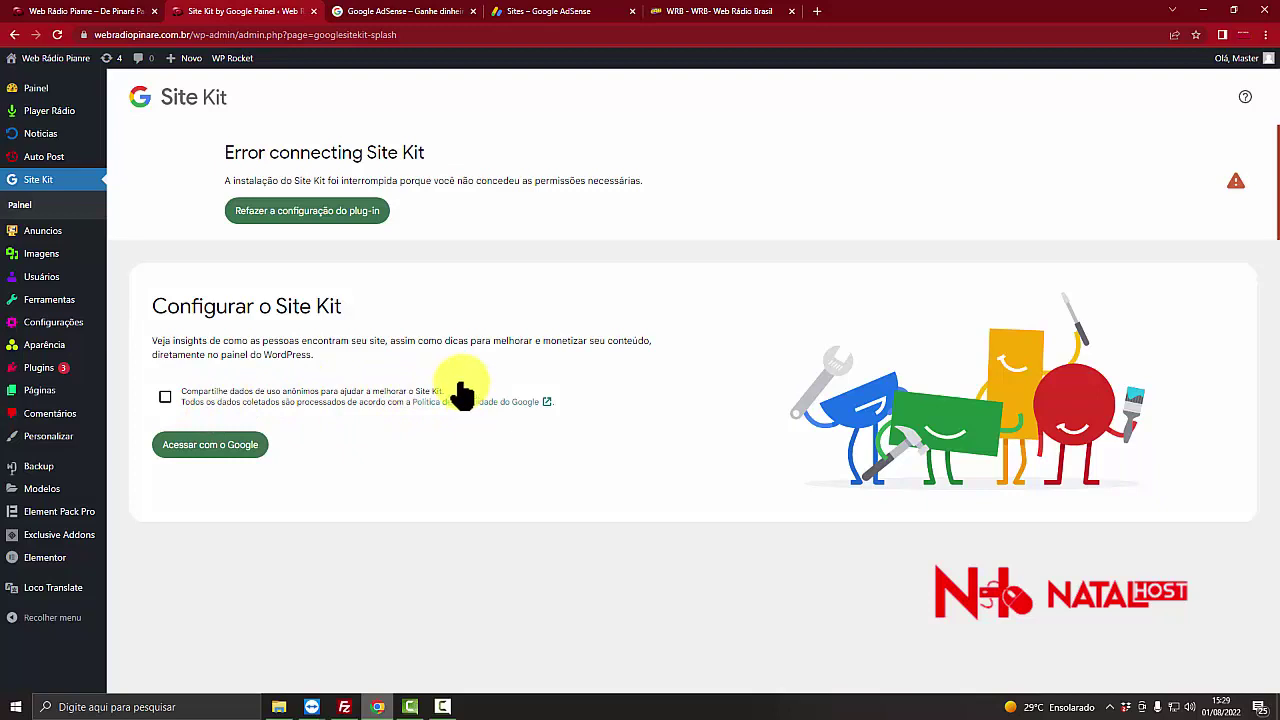
- Enable anonymous usage data sharing and retry the Google sign-in without granting the optional permissions
click(166, 397)
click(199, 458)
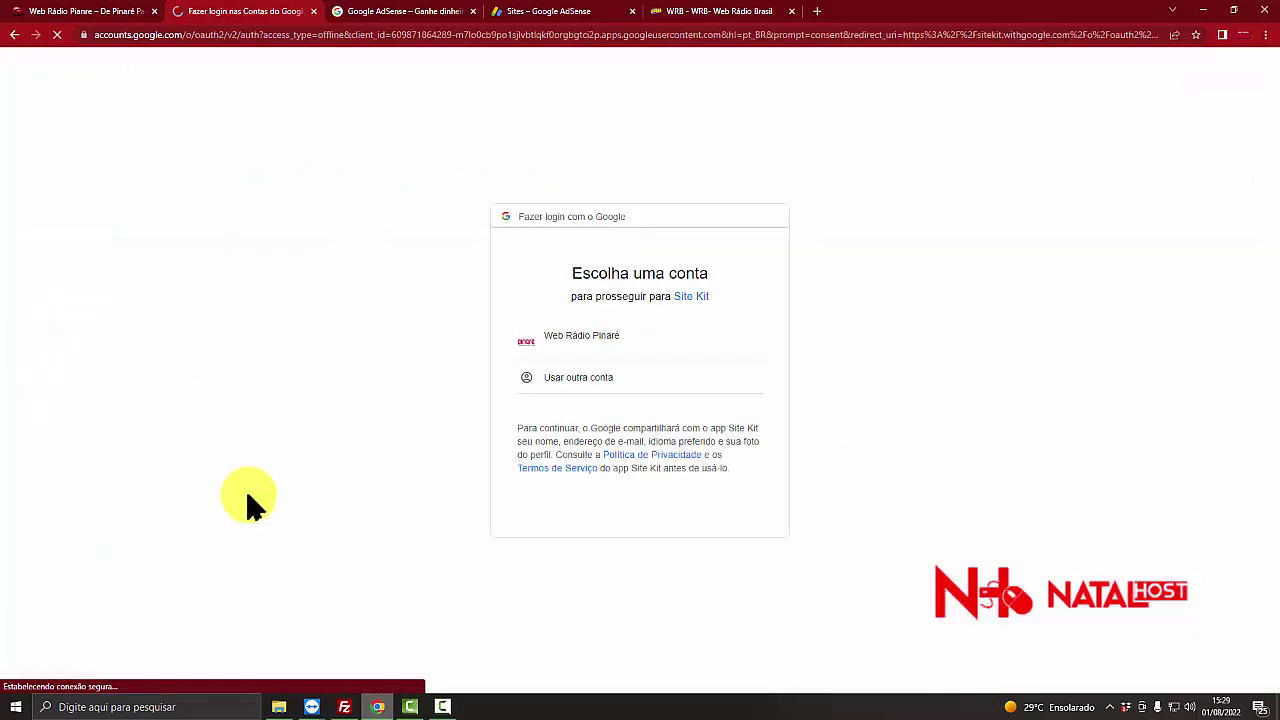
click(583, 342)
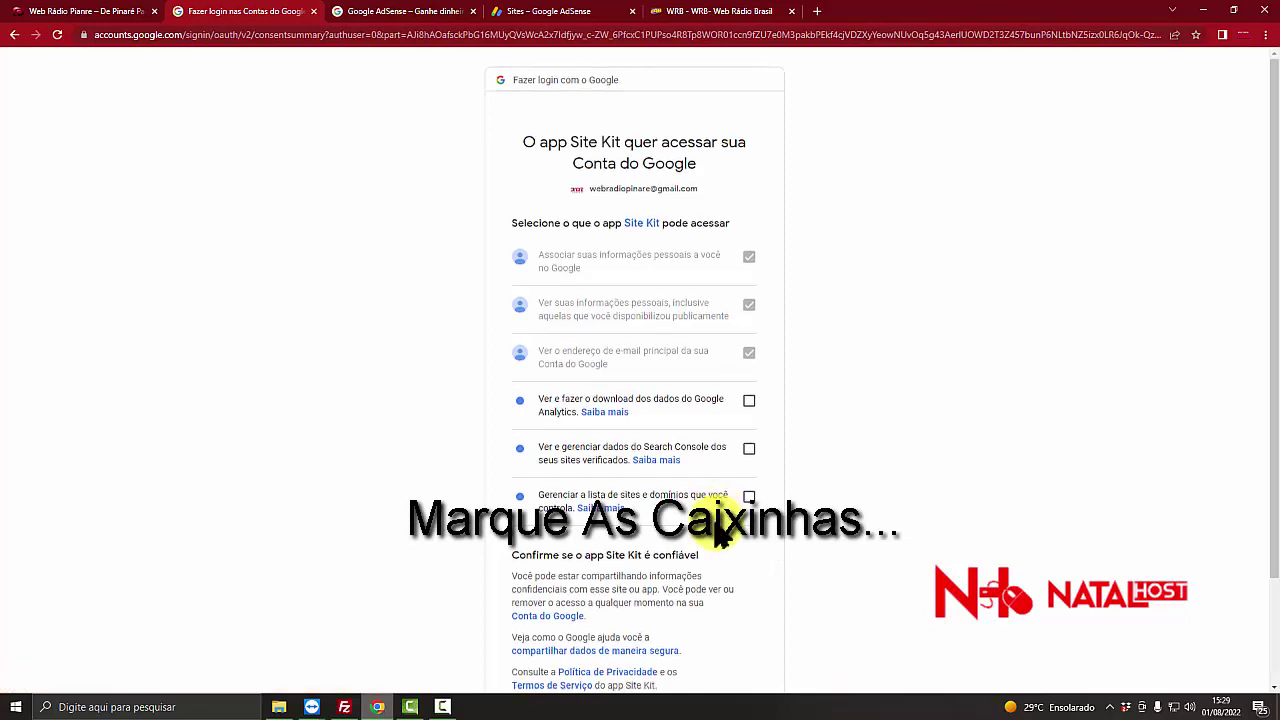
scroll(714, 540, down, 2)
click(704, 596)
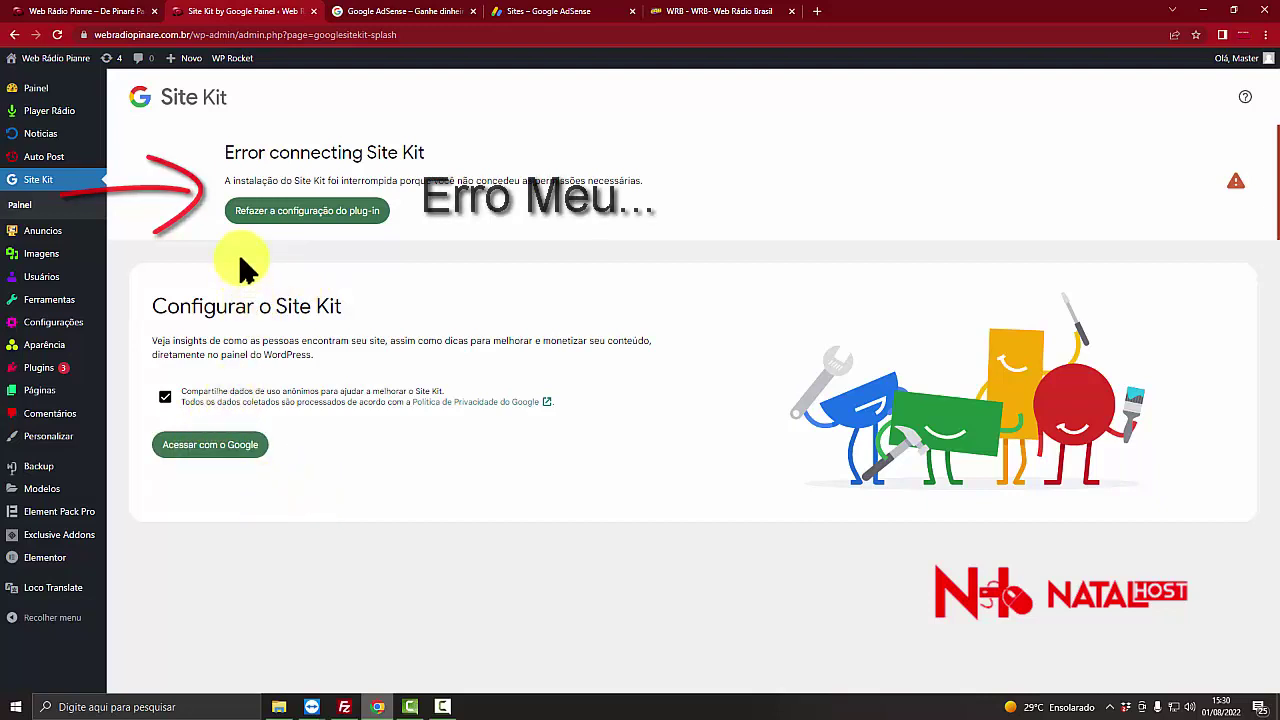
- Reopen the Site Kit dashboard and try signing in with Google again, leaving the optional permissions unselected
click(20, 205)
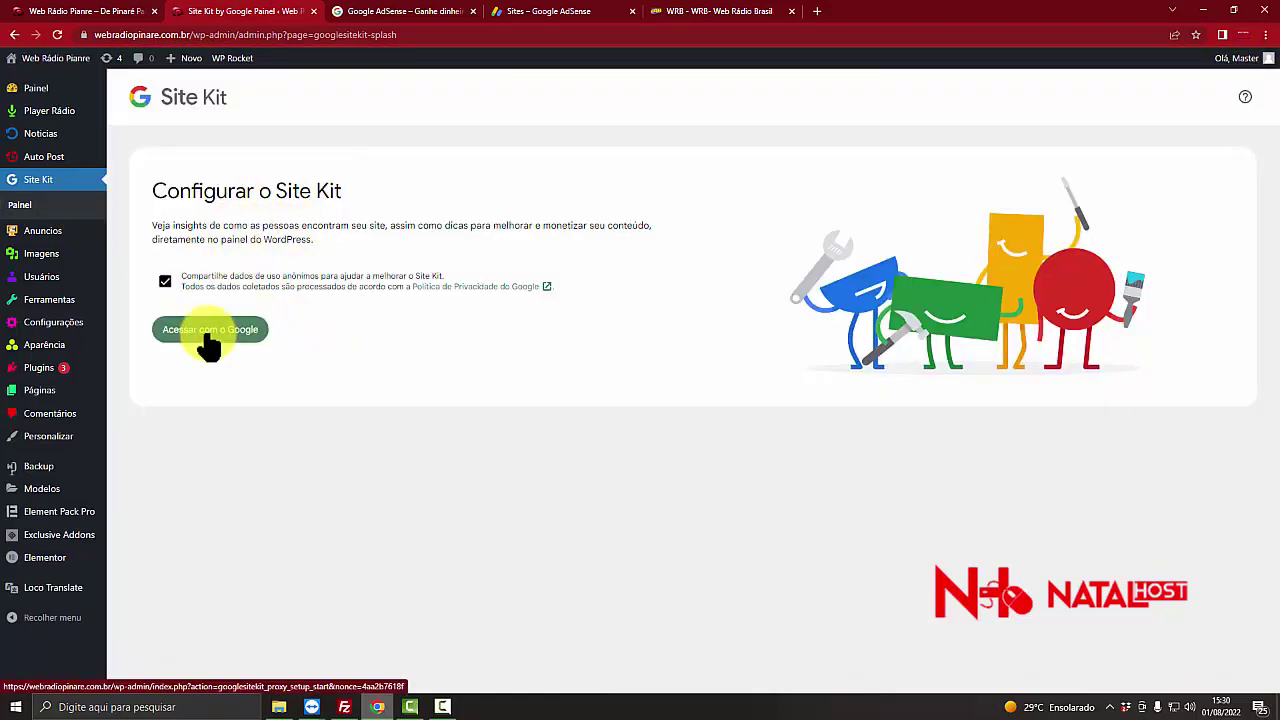
click(207, 340)
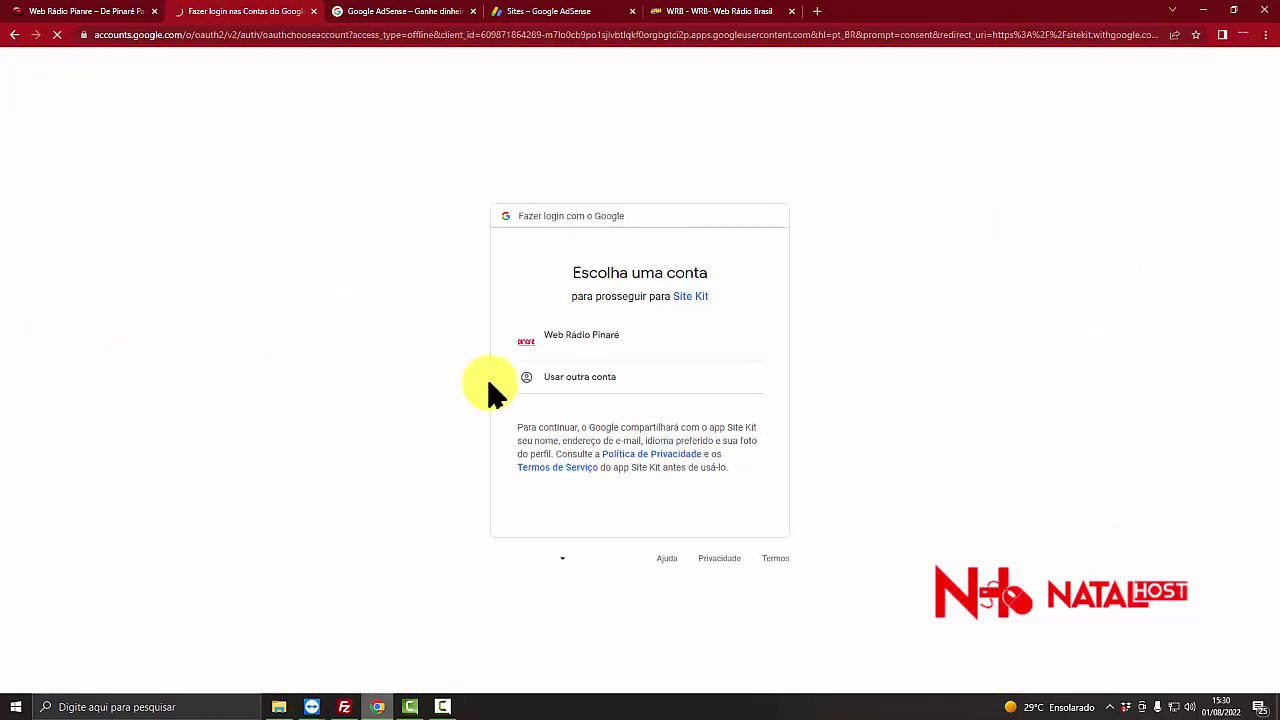
click(606, 340)
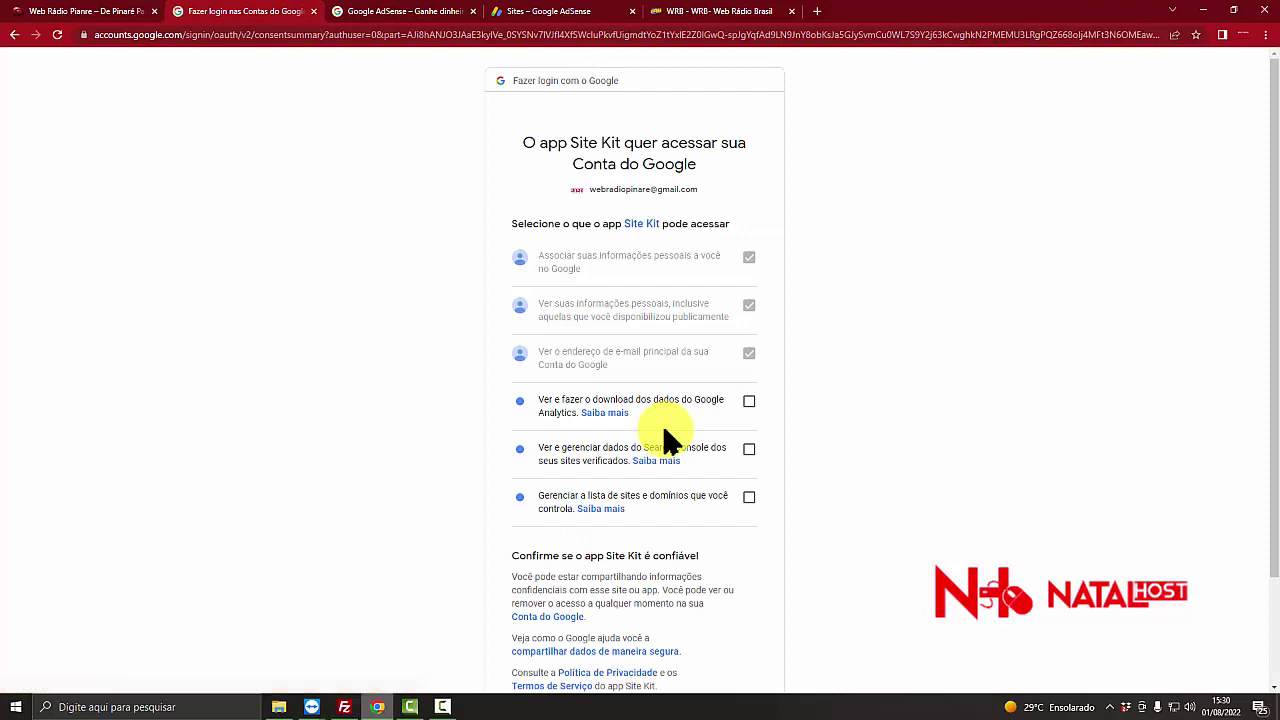
scroll(663, 440, down, 2)
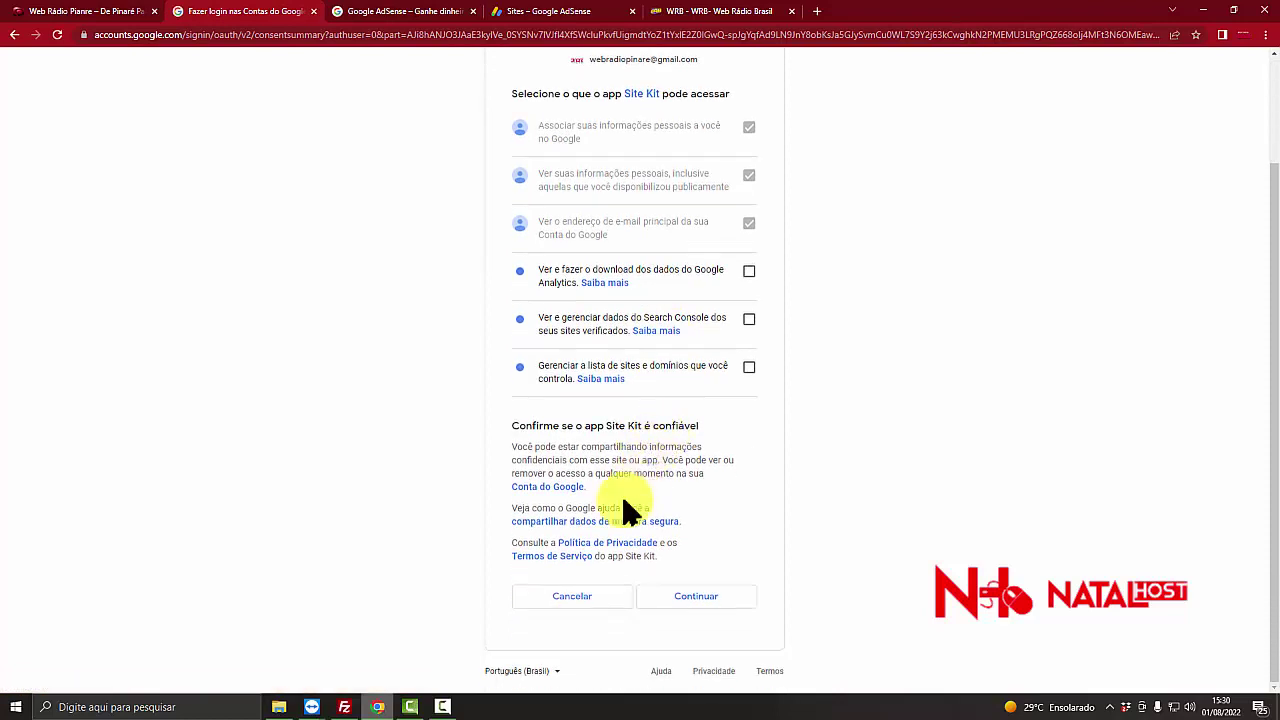
click(683, 605)
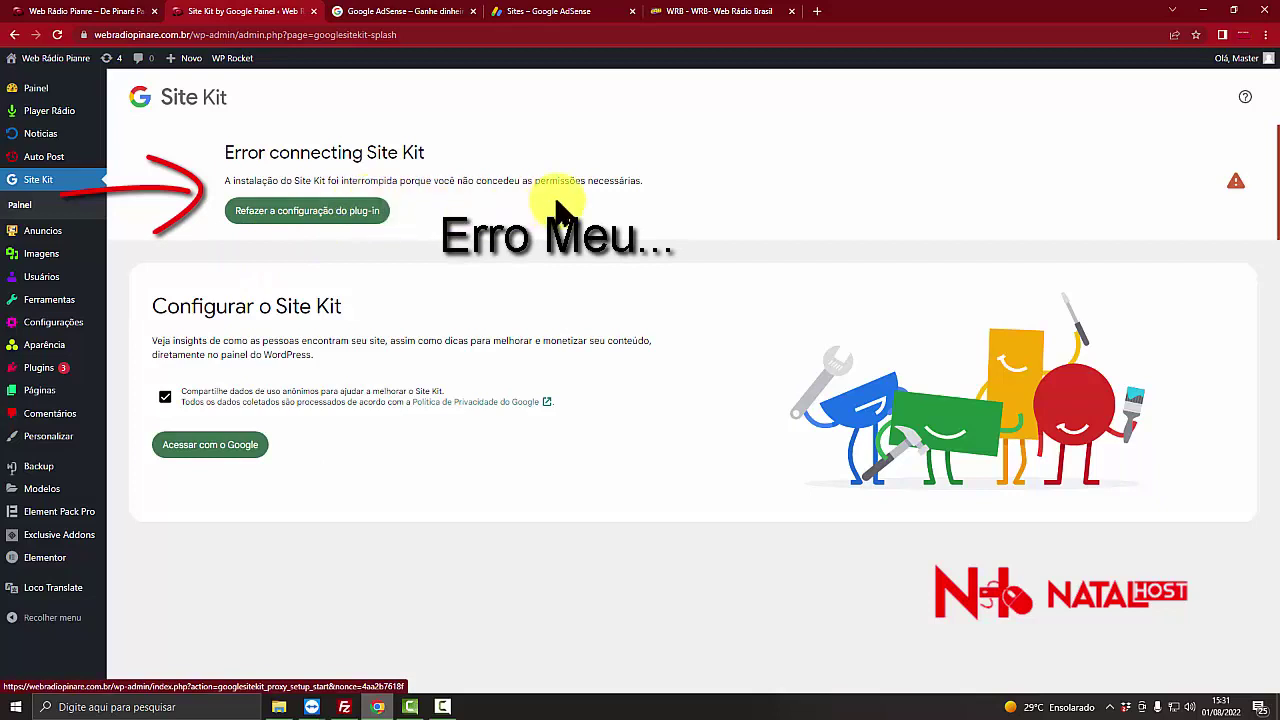
- Redo the plugin setup, granting Site Kit access to Google Analytics data, Search Console data and the list of managed sites and domains
click(282, 216)
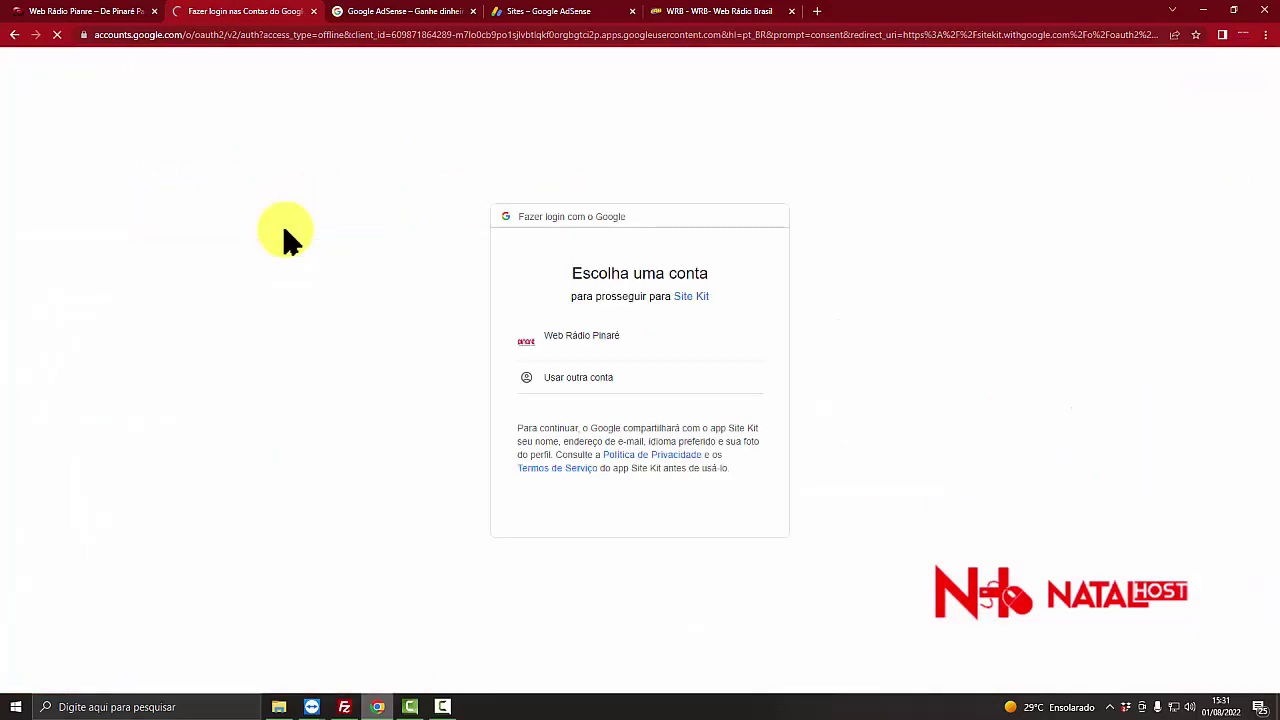
click(557, 352)
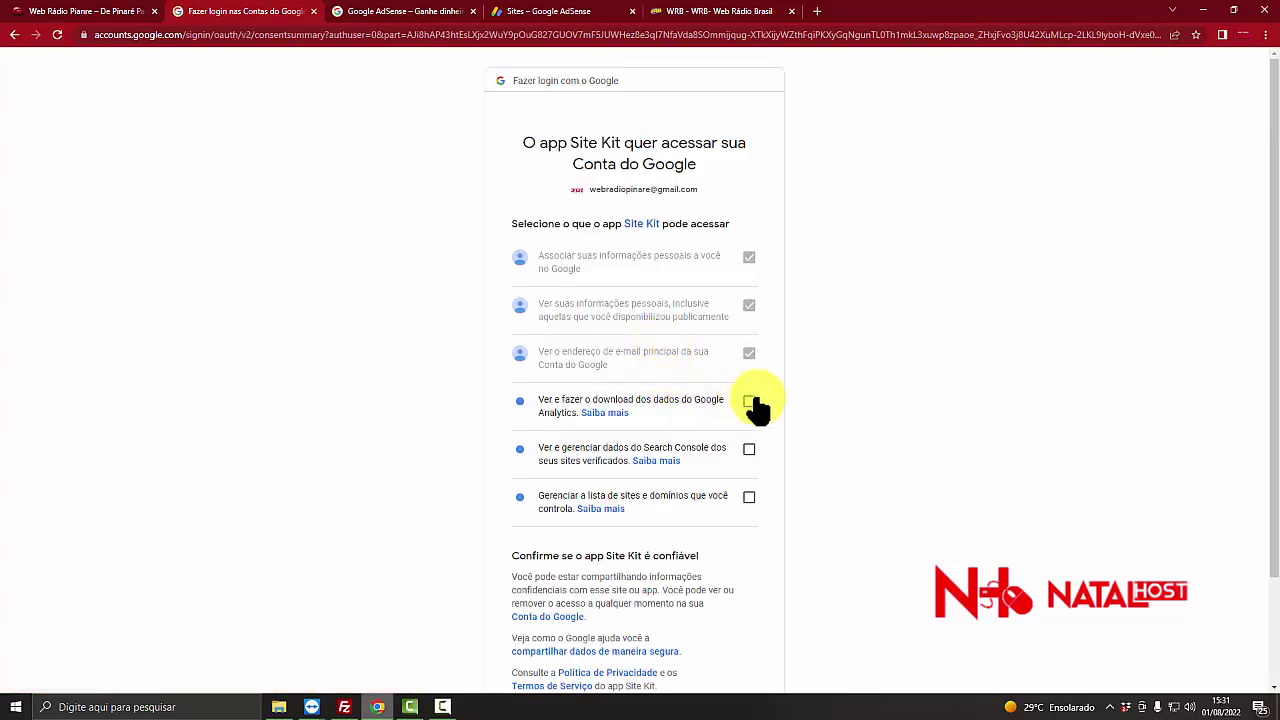
click(750, 405)
click(750, 452)
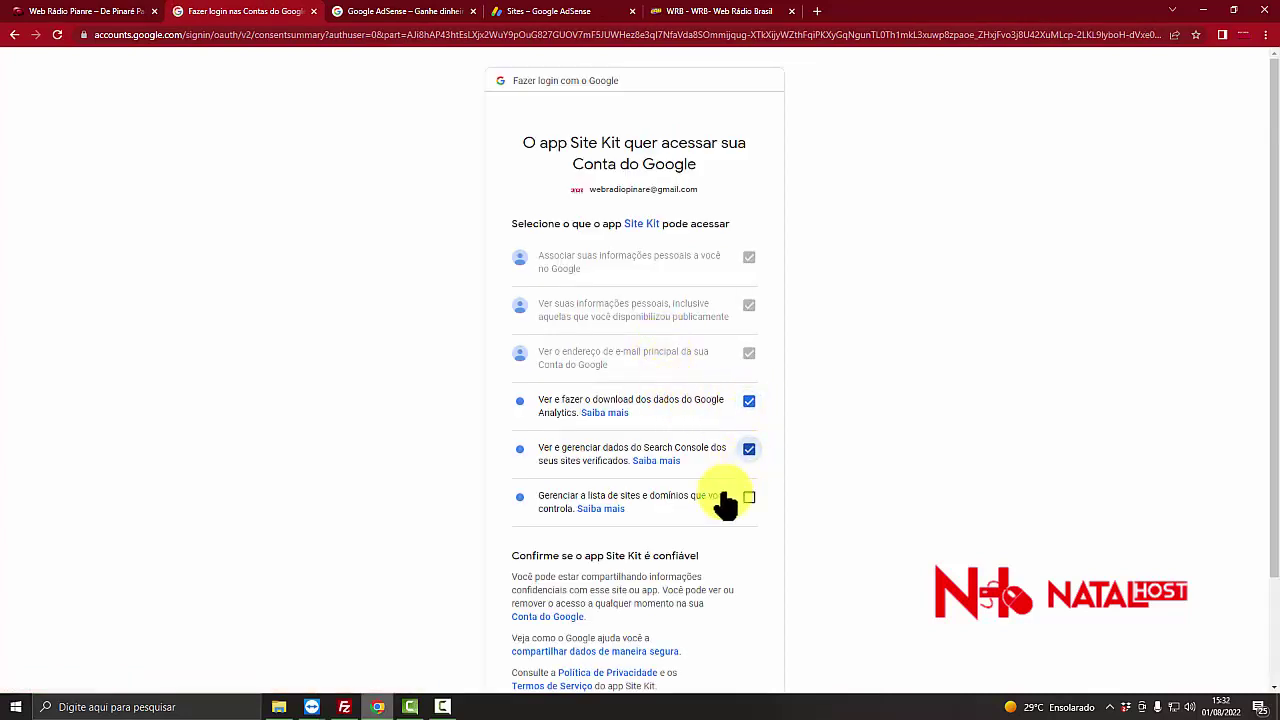
click(748, 498)
scroll(737, 515, down, 2)
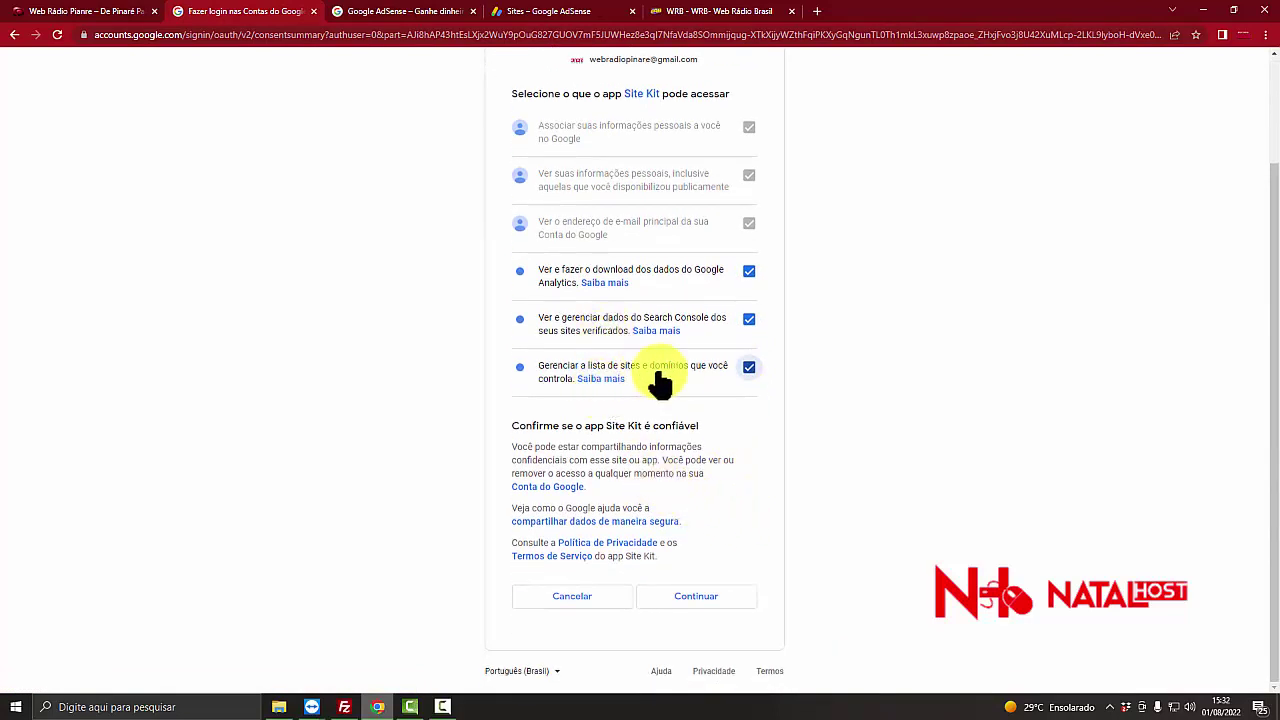
click(700, 600)
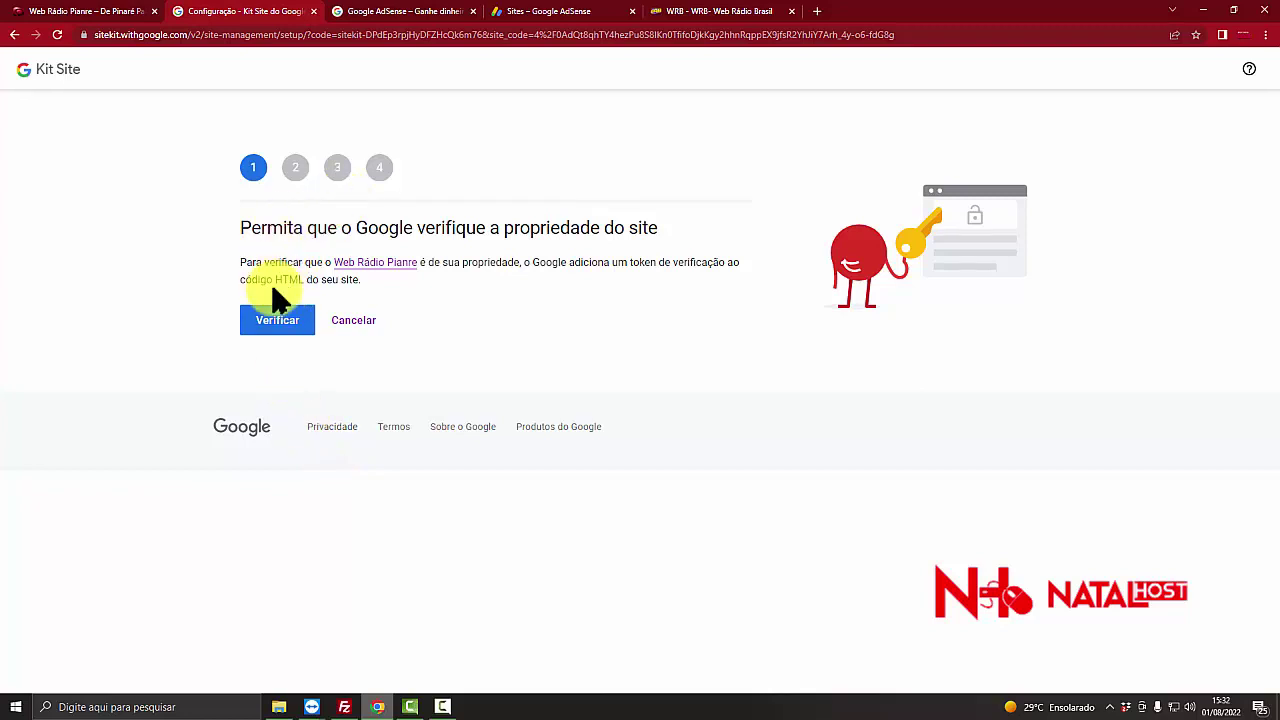
- Verify ownership of the Web Rádio Pianre site and allow metrics in the Site Kit dashboard
click(277, 322)
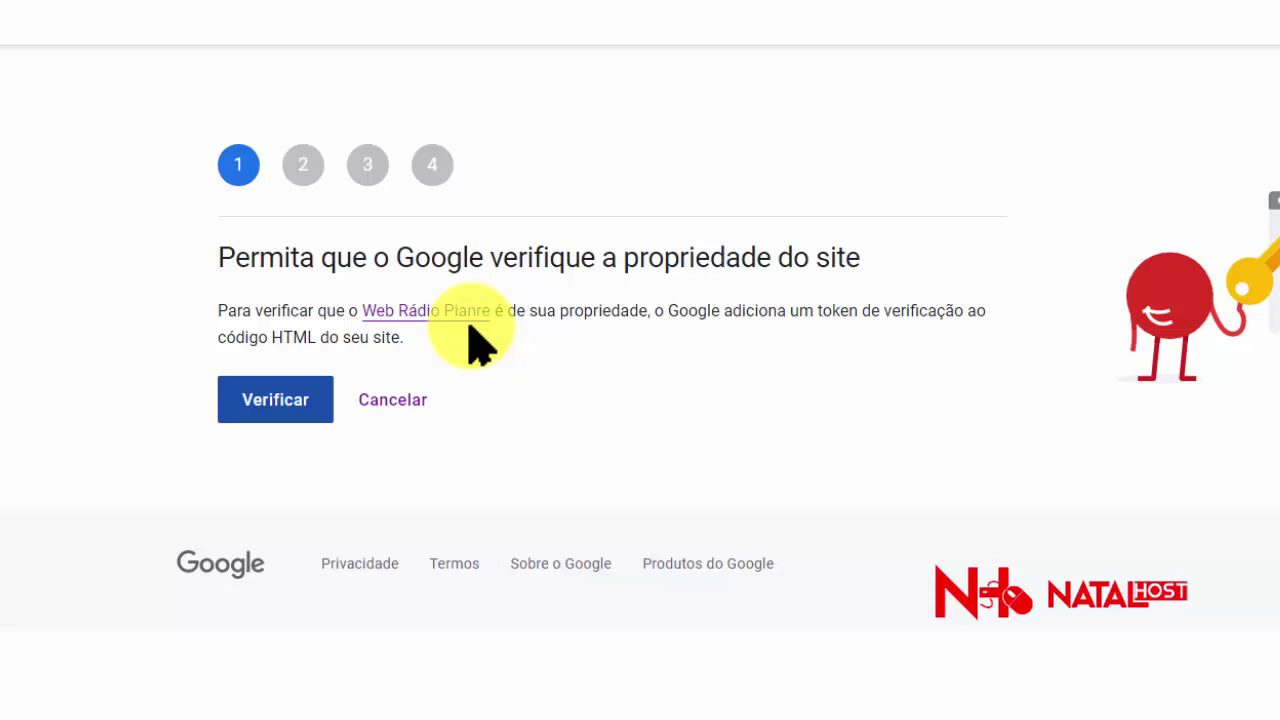
click(252, 408)
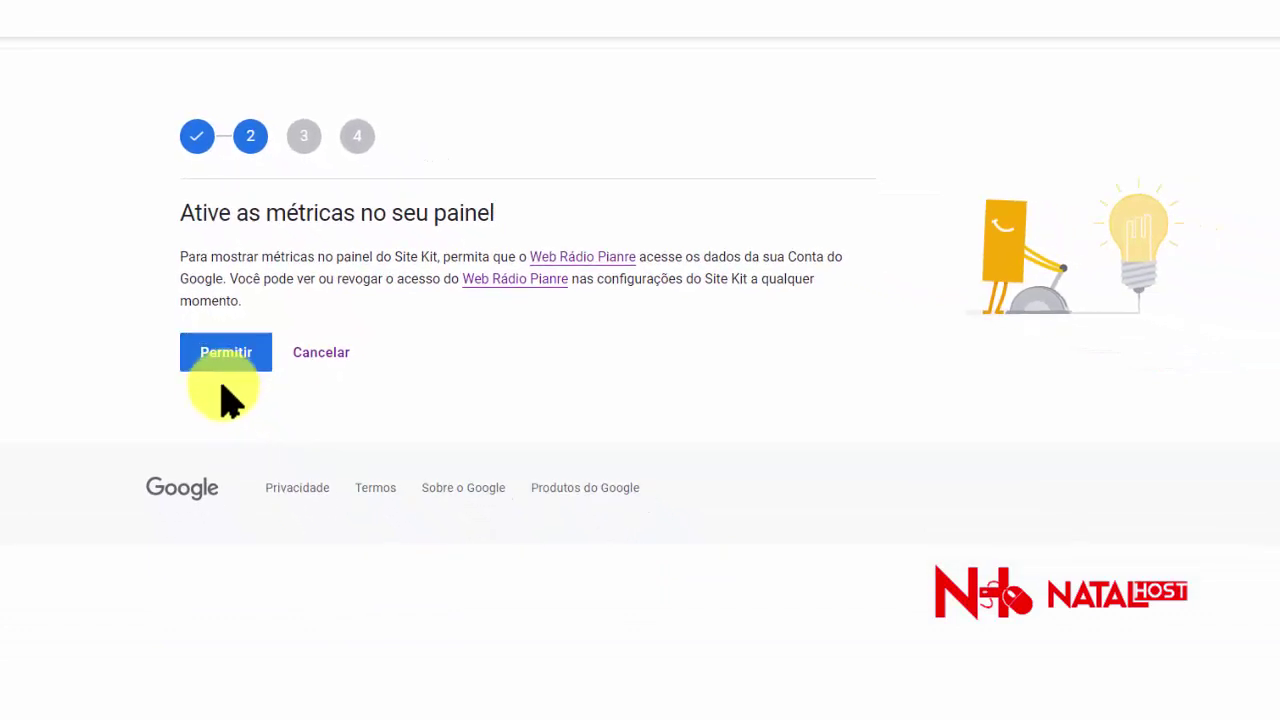
click(218, 356)
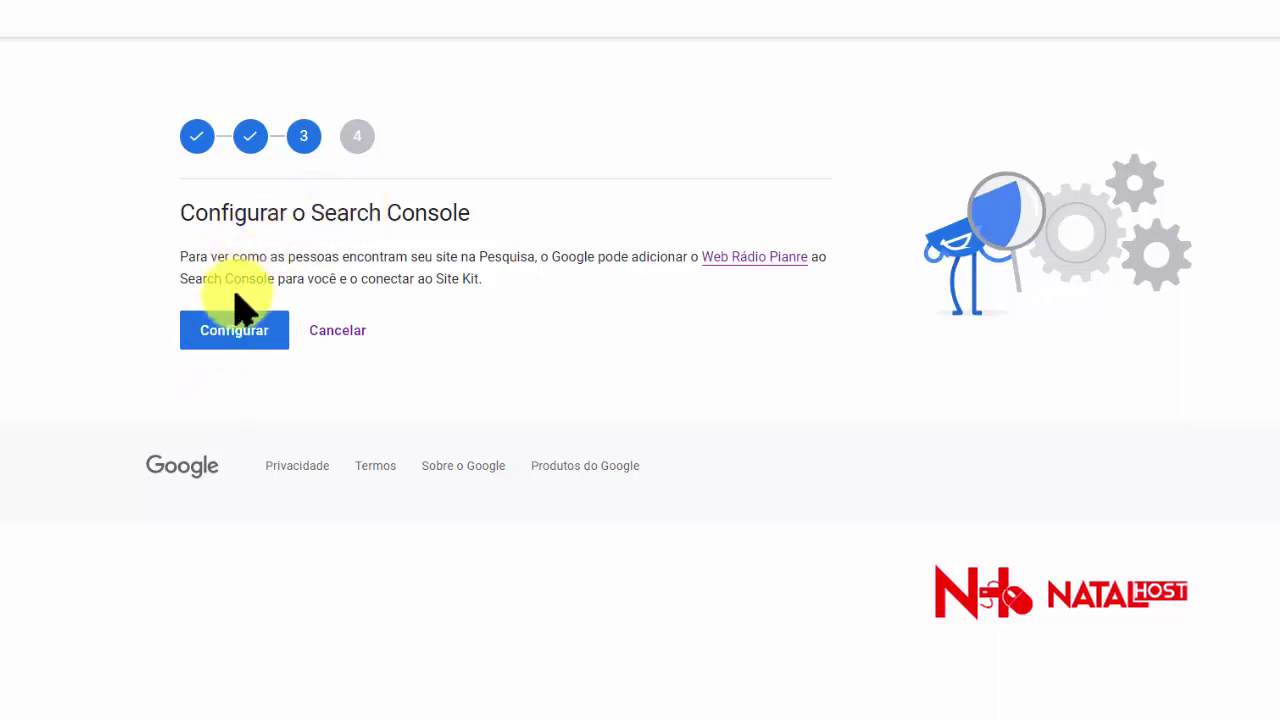
- Set up Search Console for the site and proceed to the Google Analytics setup
click(226, 352)
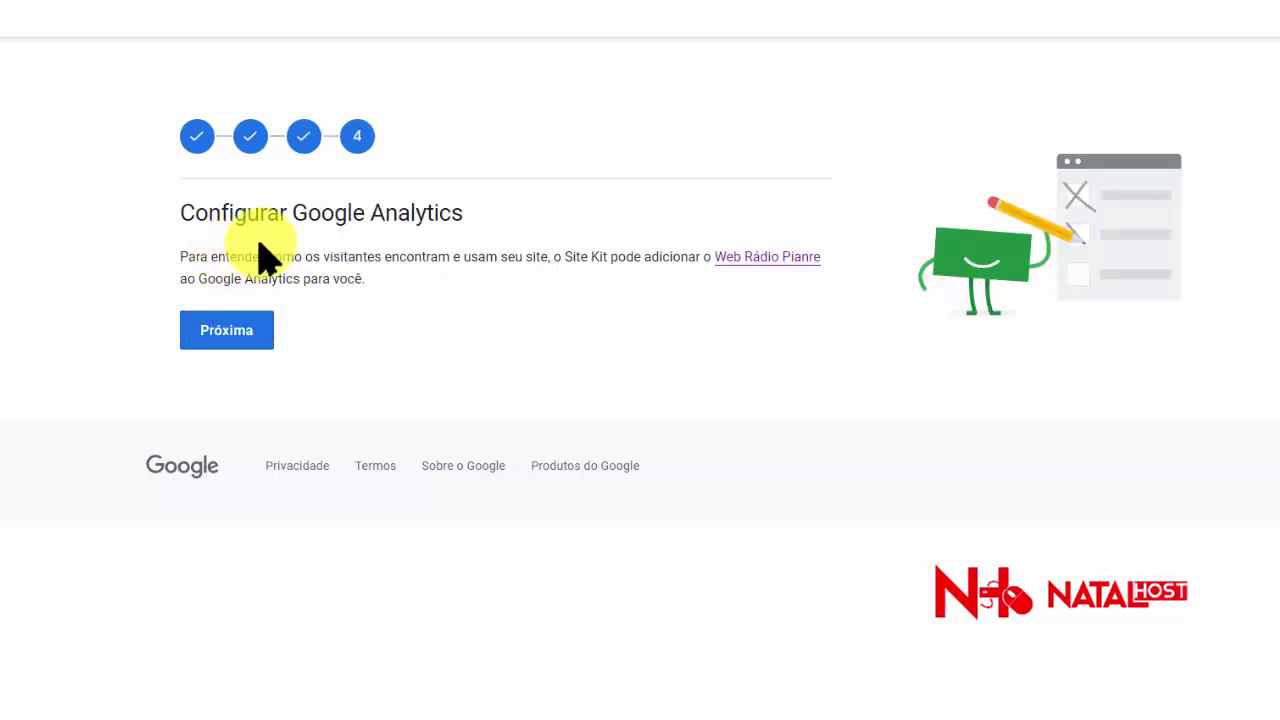
click(229, 337)
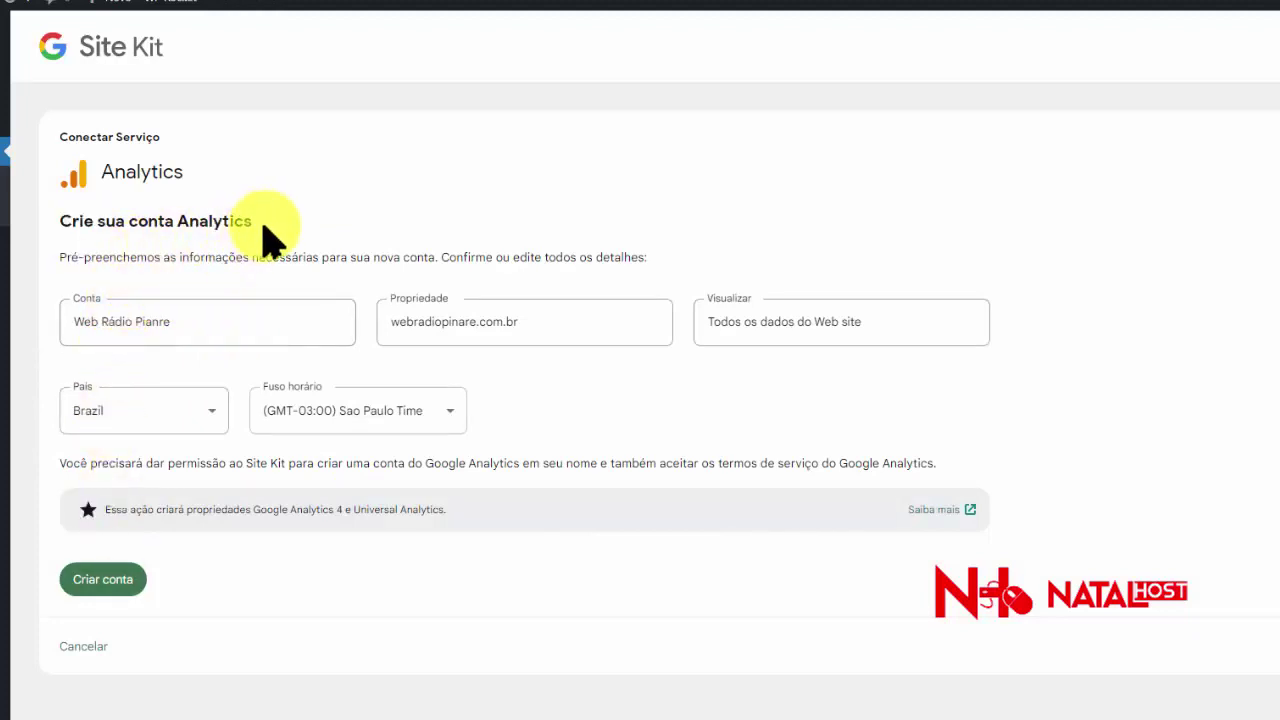
- Try to create the Analytics account for webradiopinare.com.br with the prefilled details, without granting the additional Analytics permissions
click(113, 583)
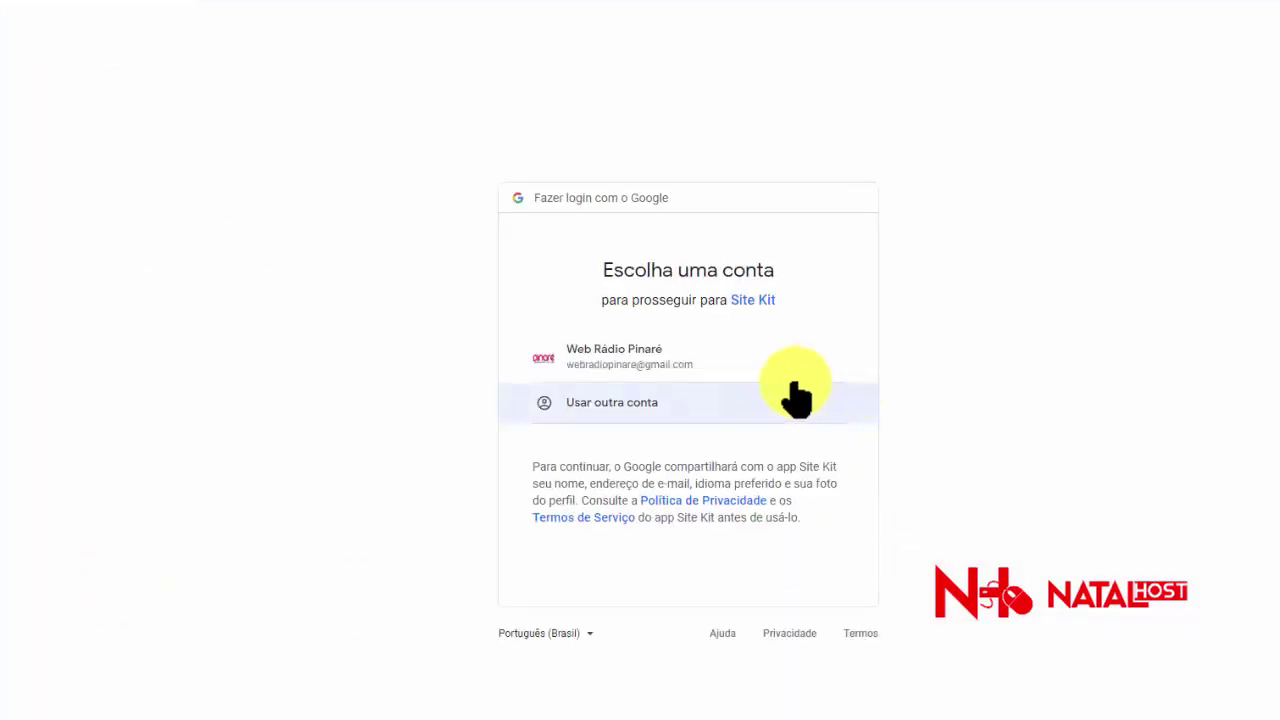
click(735, 370)
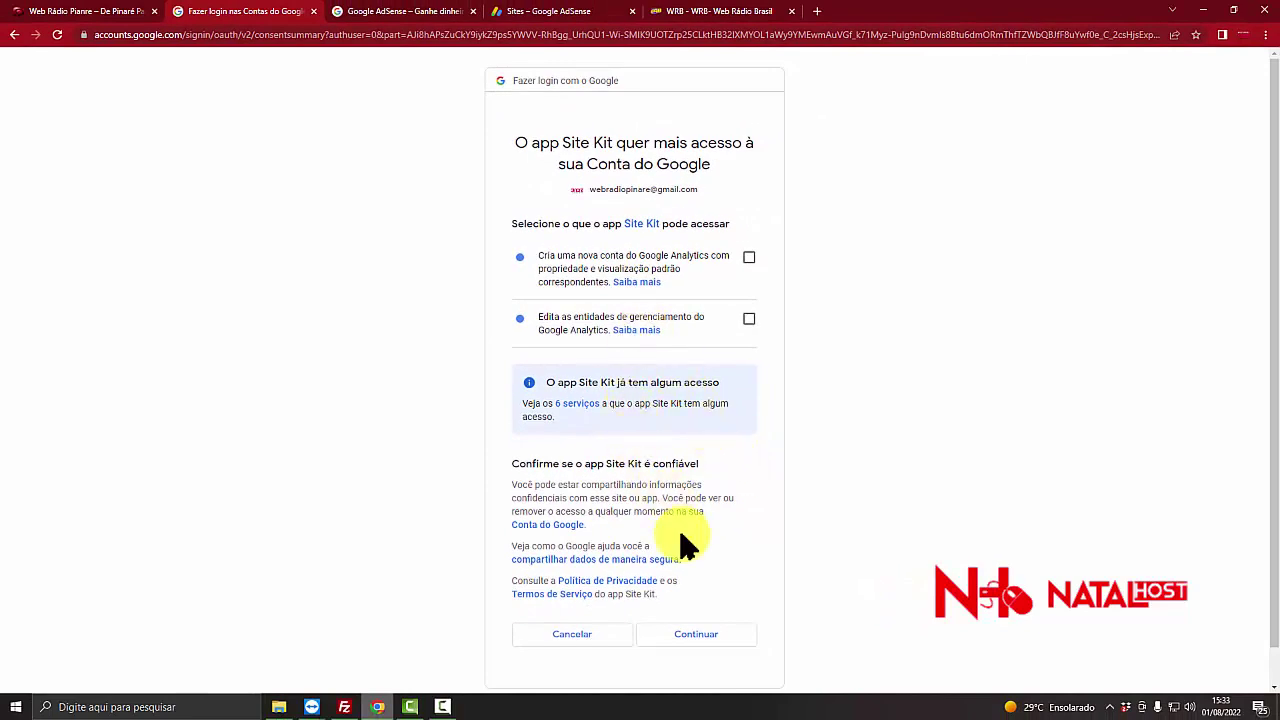
scroll(680, 545, down, 1)
click(690, 608)
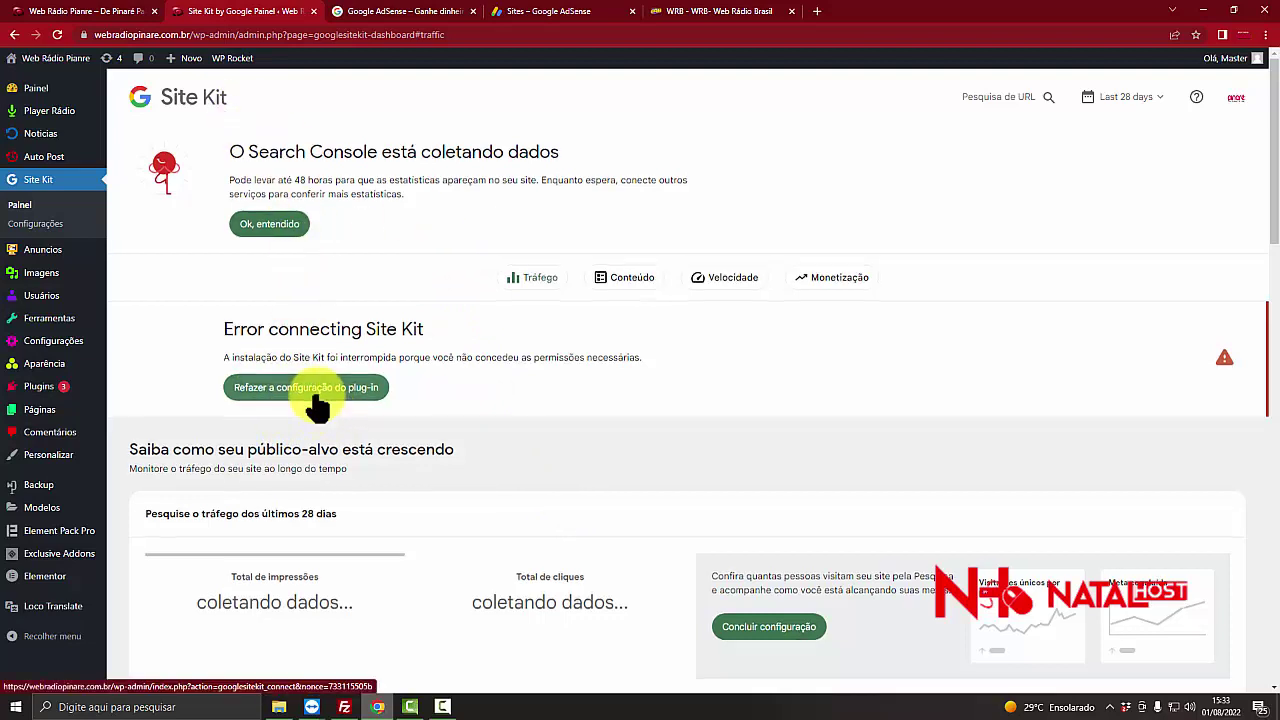
- Redo the plugin configuration from the Site Kit dashboard with the Web Rádio Pinaré account and approve the access request
scroll(314, 400, down, 2)
scroll(300, 340, down, 3)
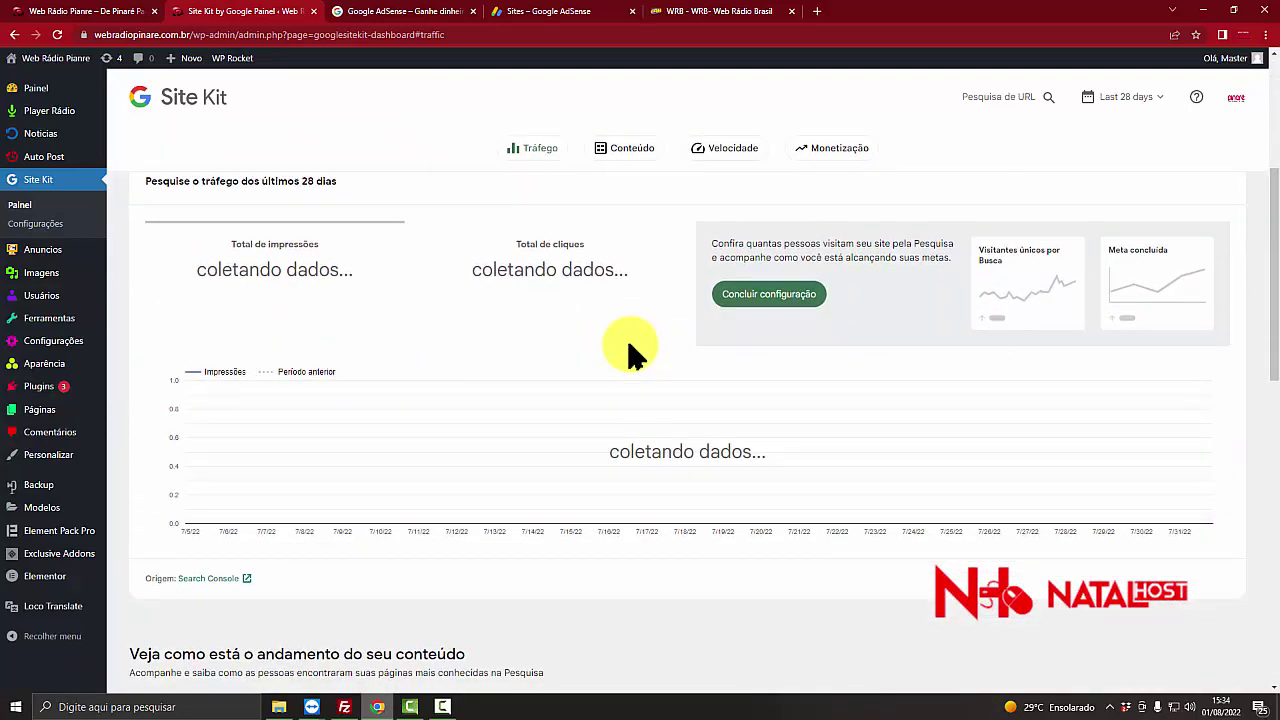
scroll(600, 345, up, 1)
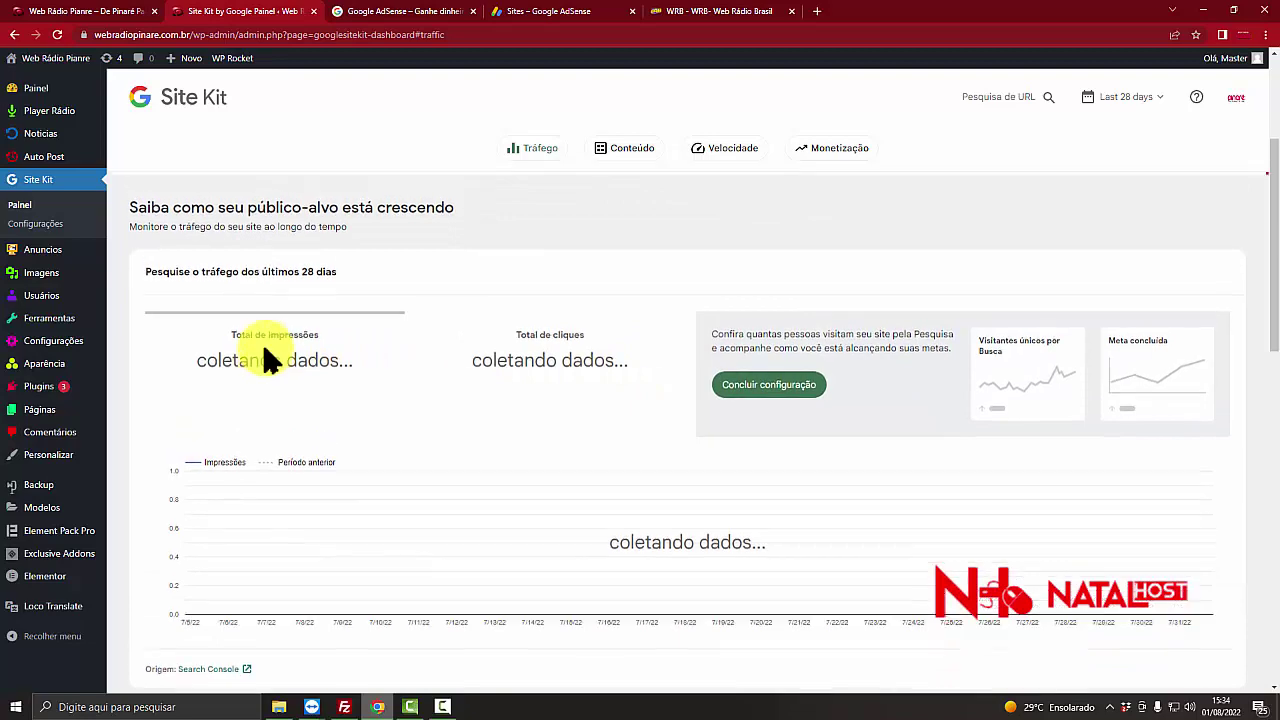
scroll(268, 360, up, 1)
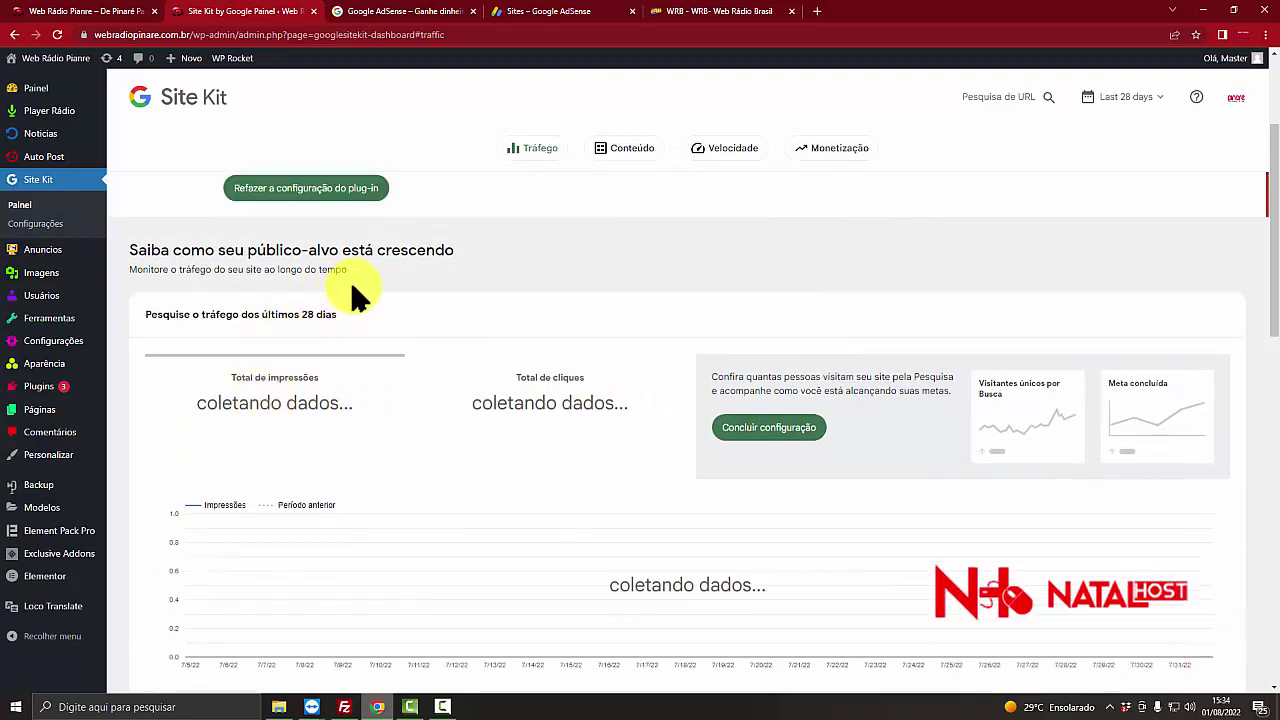
scroll(363, 288, up, 1)
scroll(363, 288, up, 2)
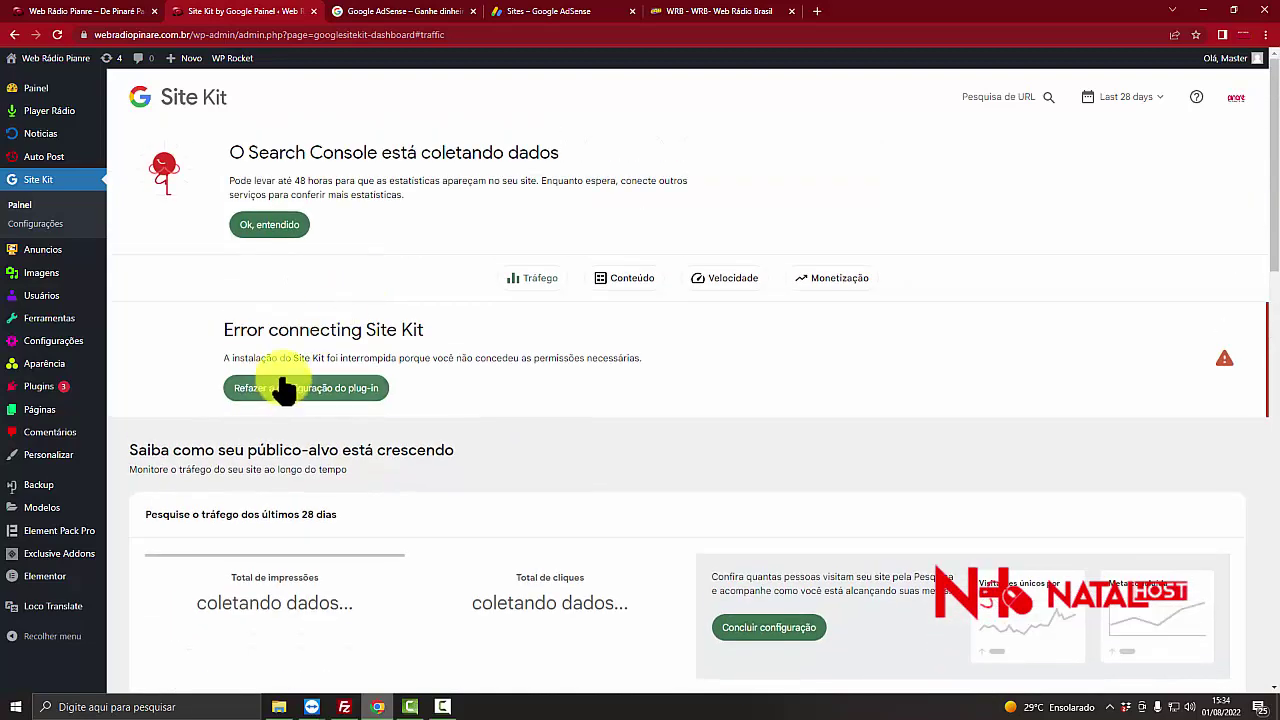
click(245, 398)
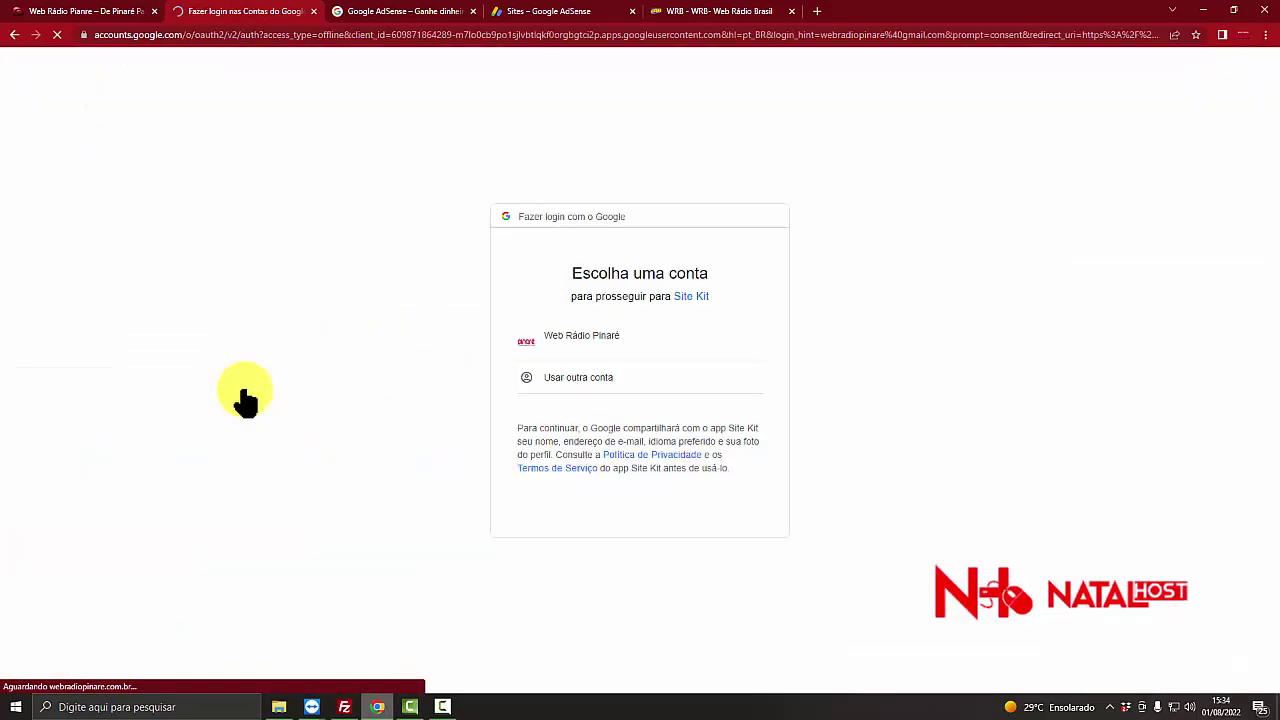
click(648, 345)
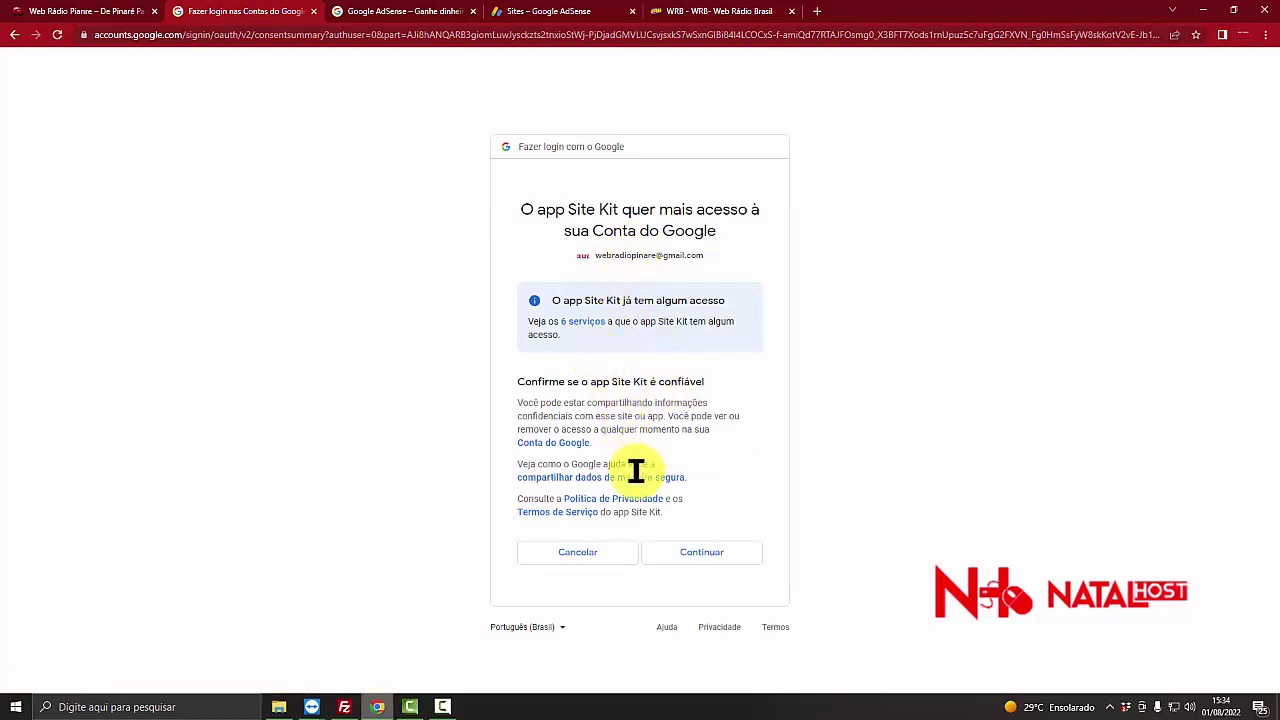
click(703, 556)
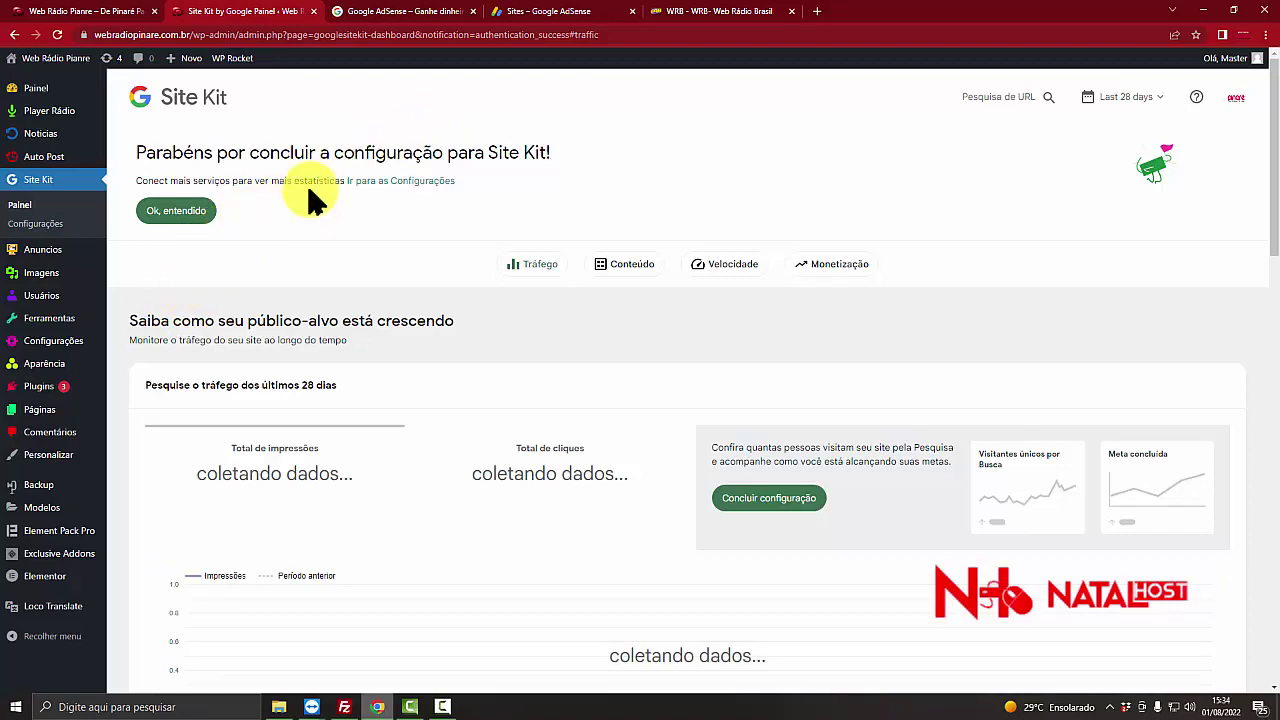
- Review the Site Kit dashboard down to the AdSense connection section and switch to the open Google AdSense sign-up page
scroll(225, 268, down, 4)
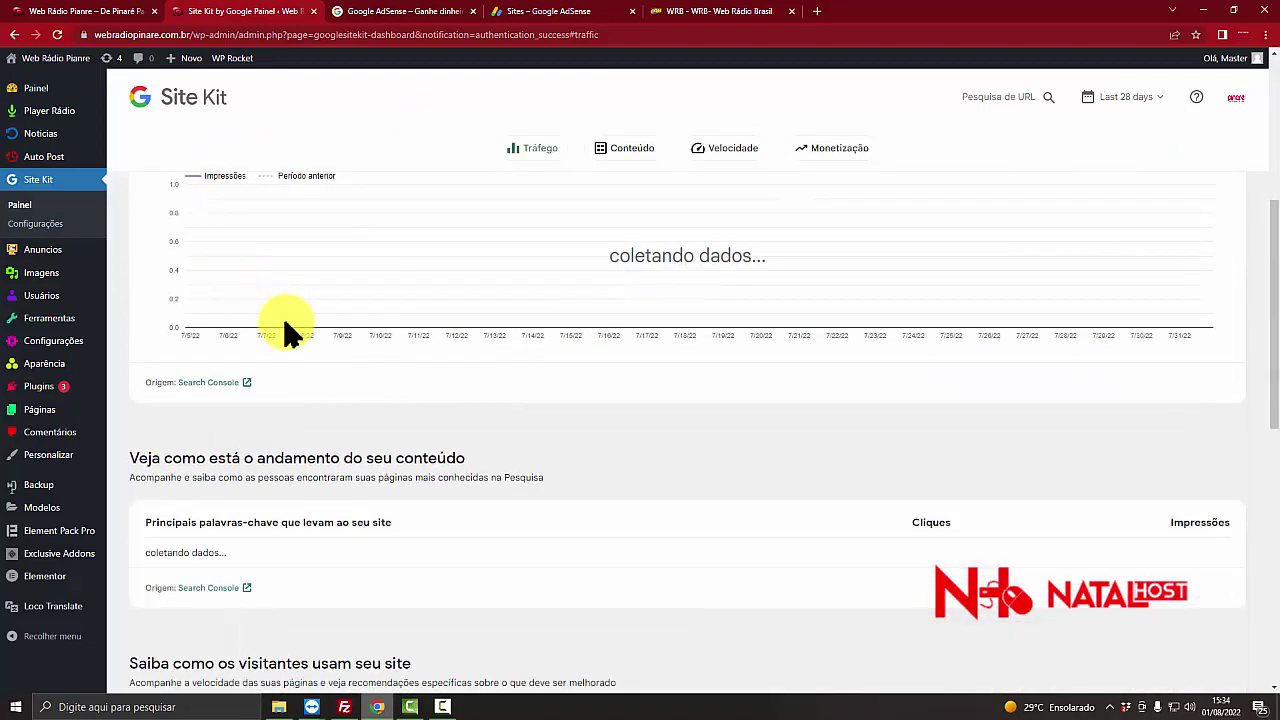
scroll(285, 330, down, 8)
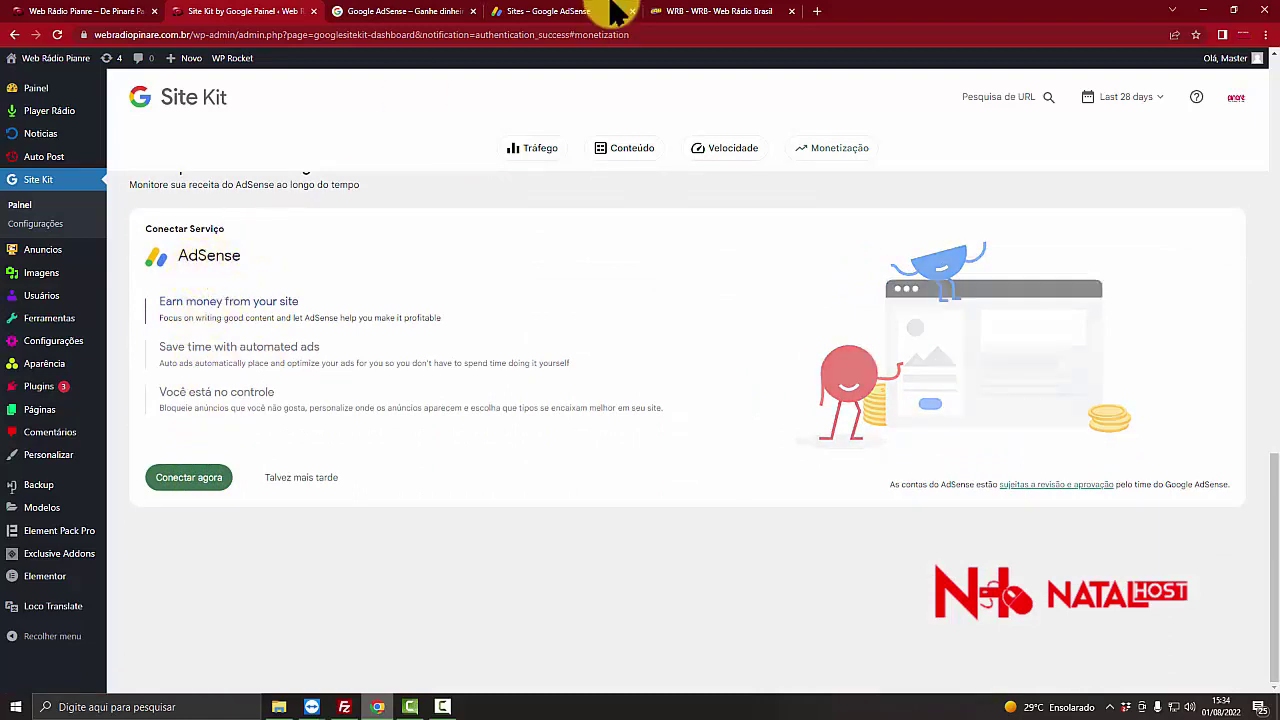
click(690, 10)
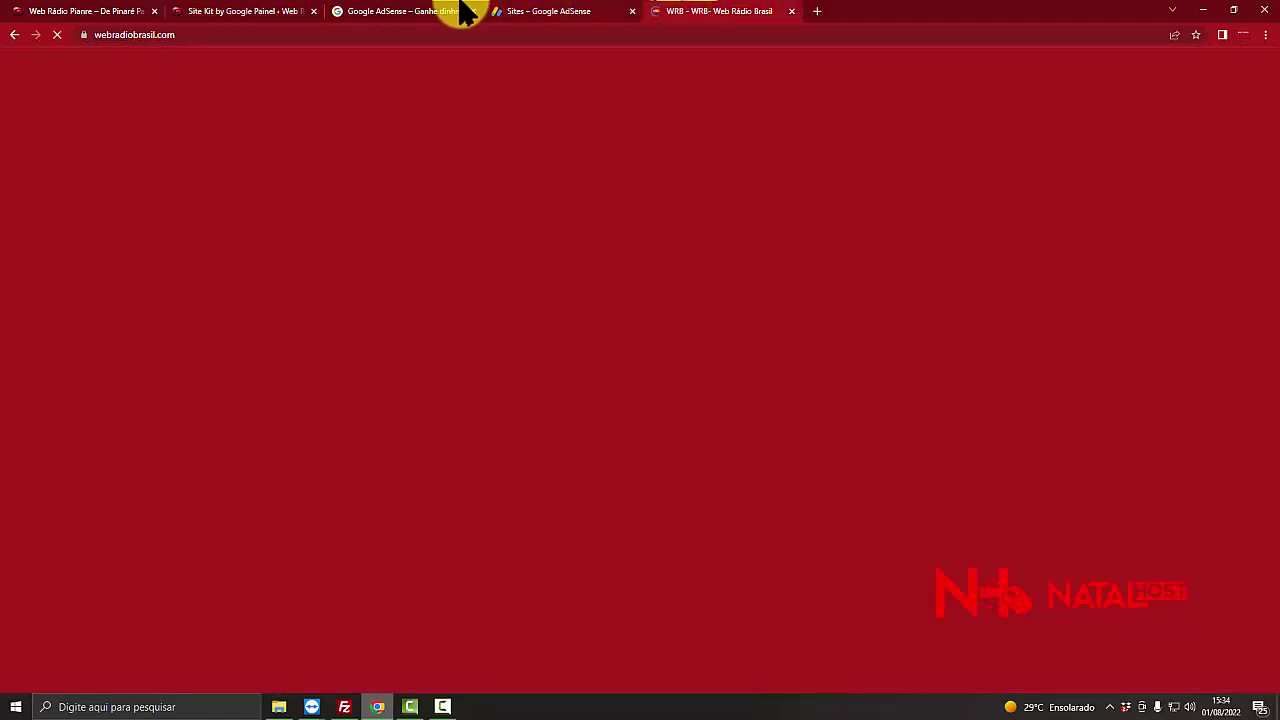
click(430, 10)
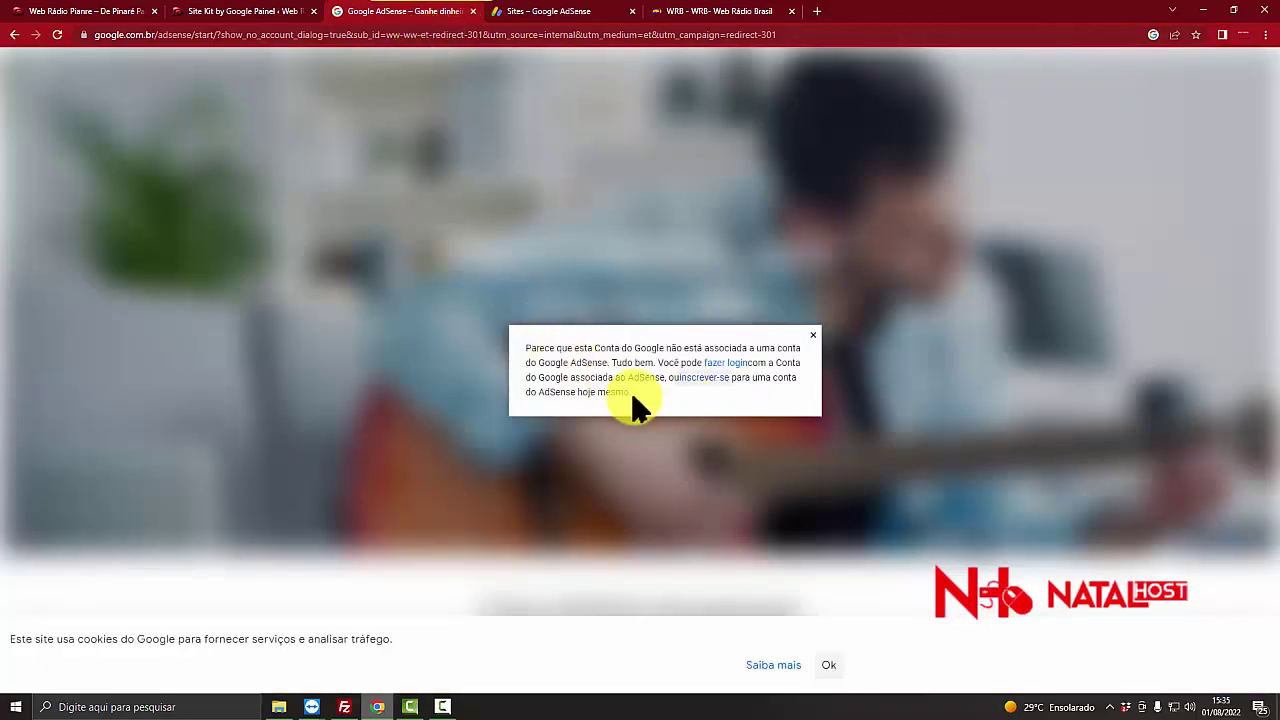
- Examine the AdSense code for connecting webradiopinare.com.br on the AdSense Sites page
click(516, 12)
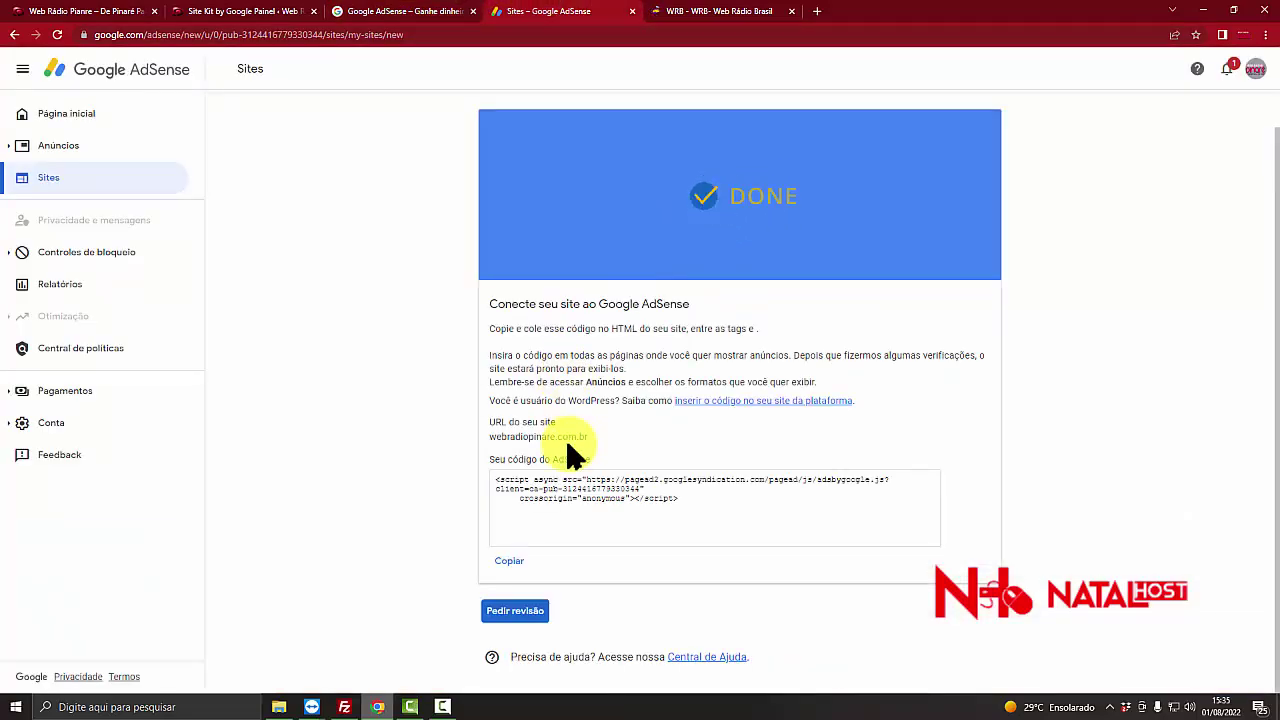
click(523, 491)
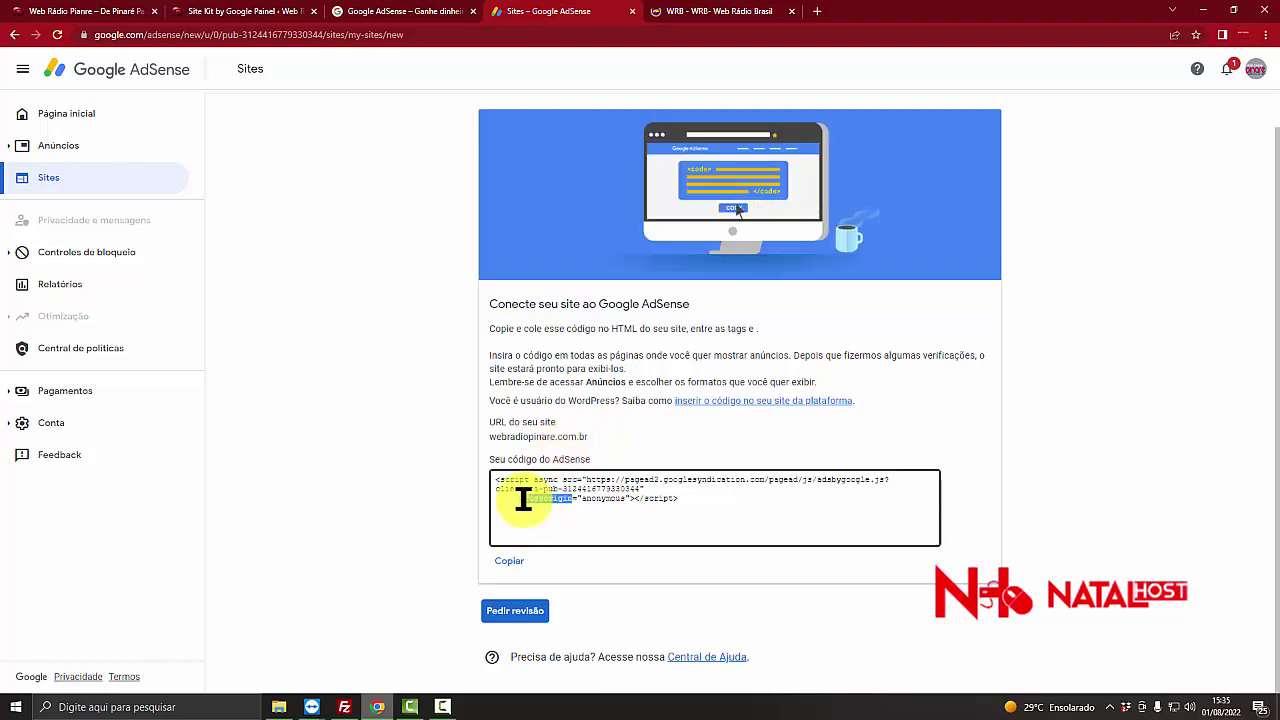
triple_click(514, 480)
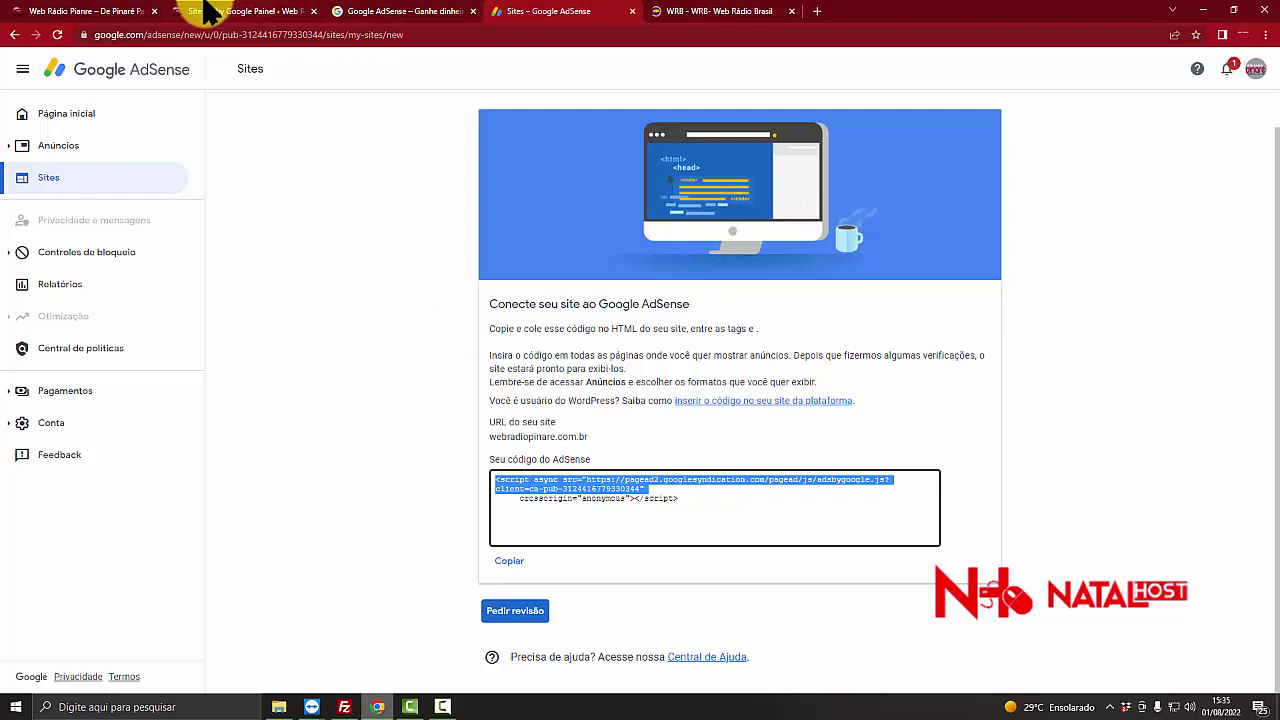
- Connect AdSense from the Site Kit dashboard with the Web Rádio Pinaré account and approve access to the AdSense data
click(236, 12)
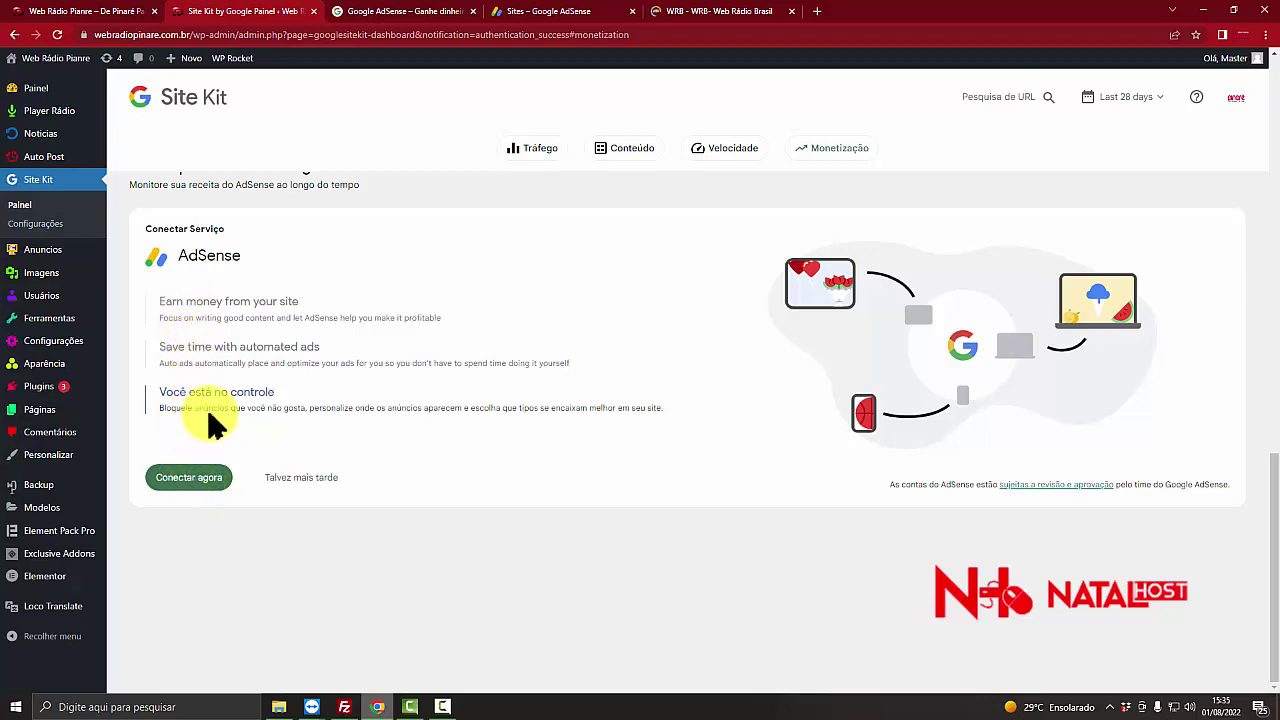
click(195, 482)
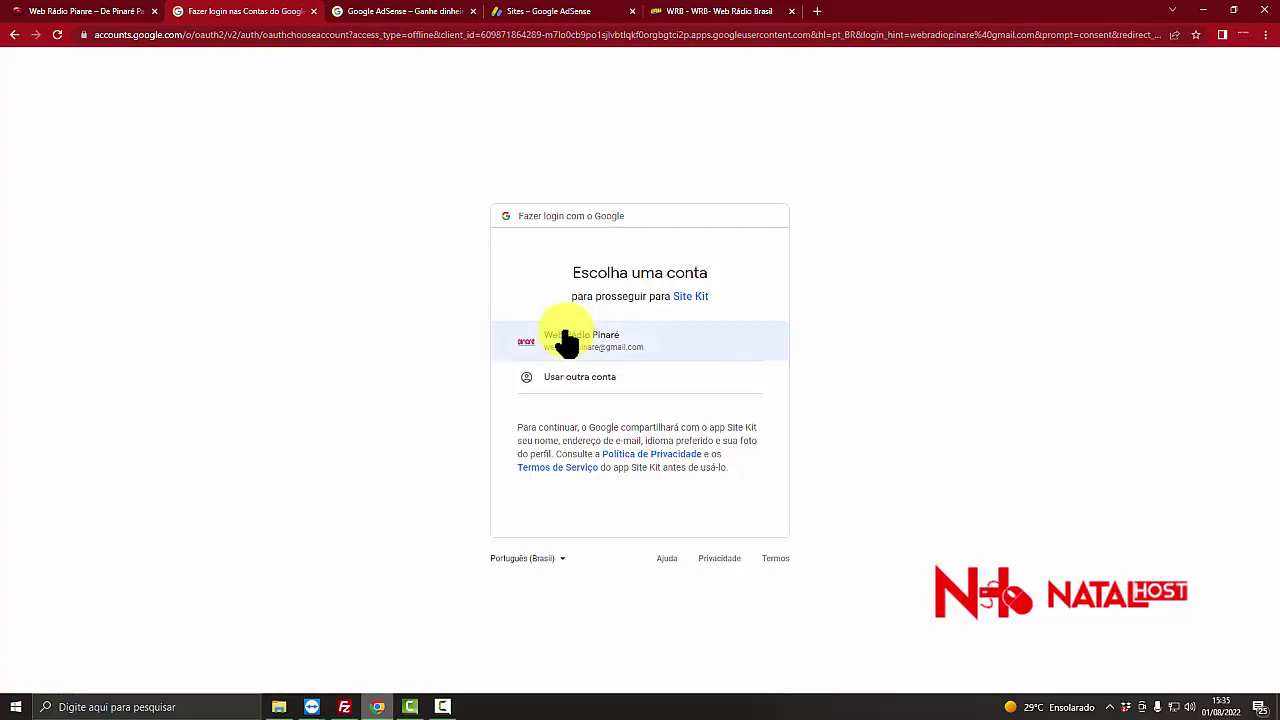
click(630, 344)
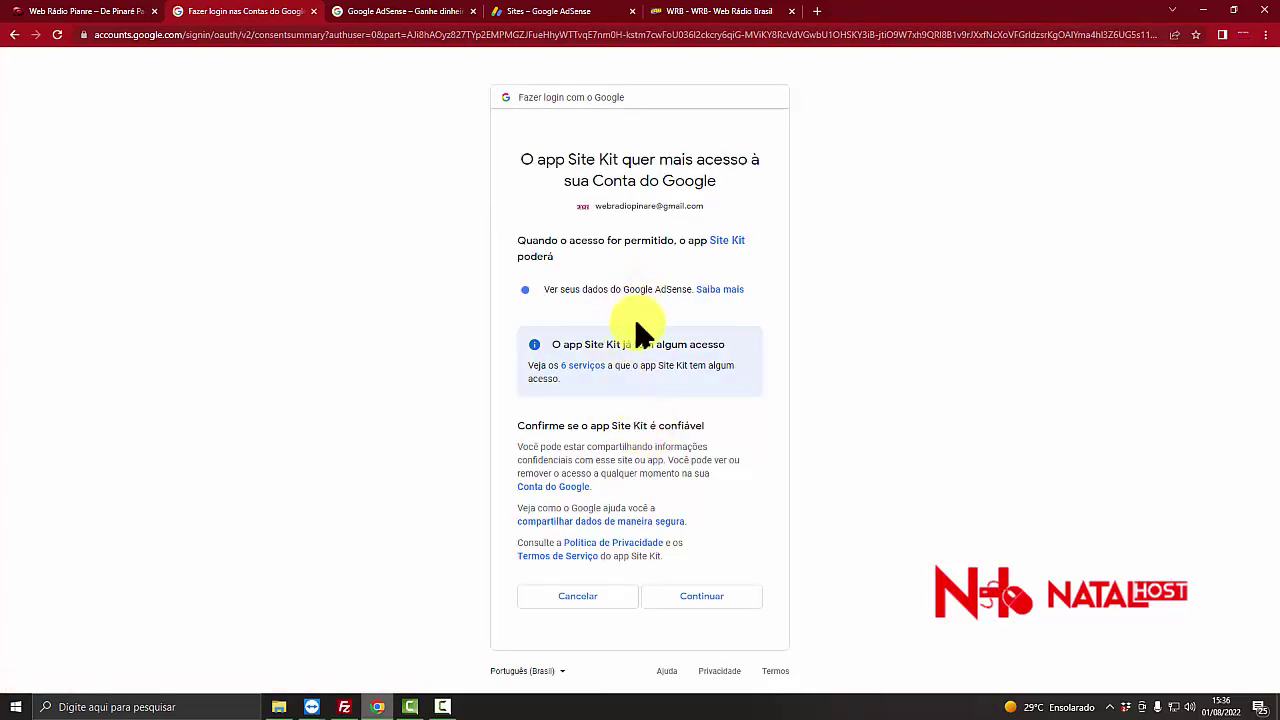
click(713, 602)
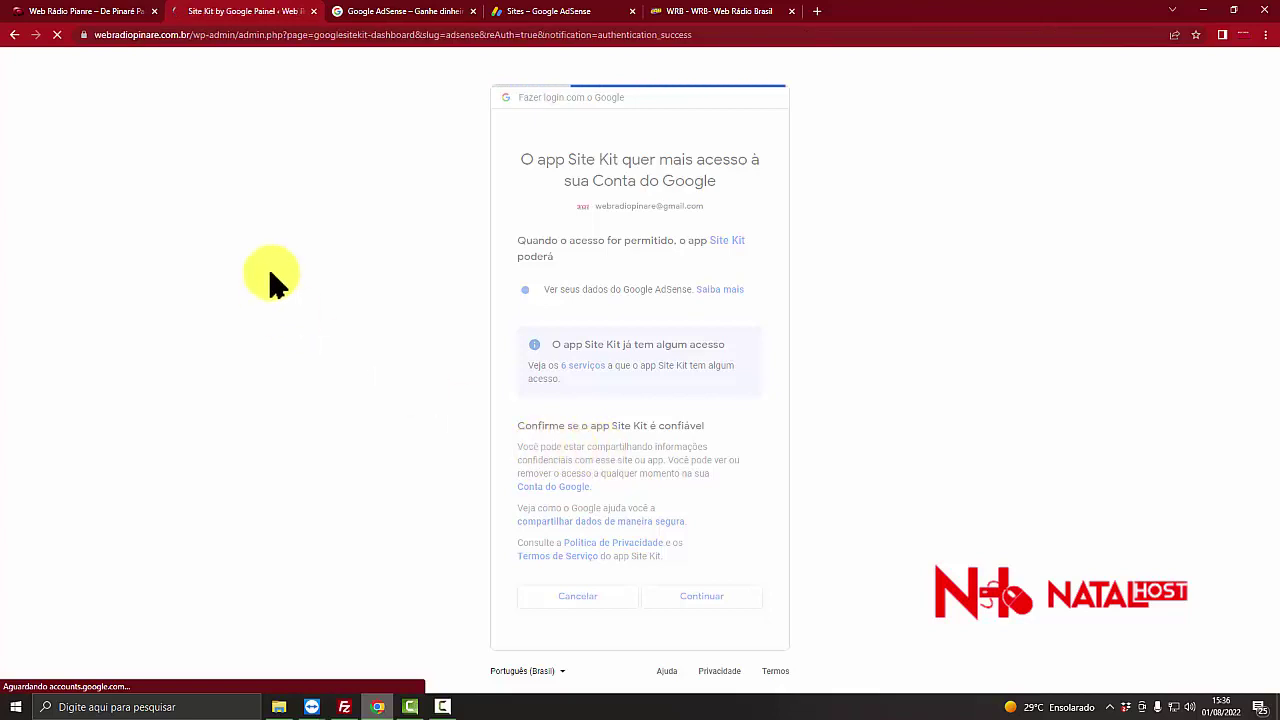
- Review the site connection instructions in AdSense and the AdSense account status in Site Kit
click(565, 12)
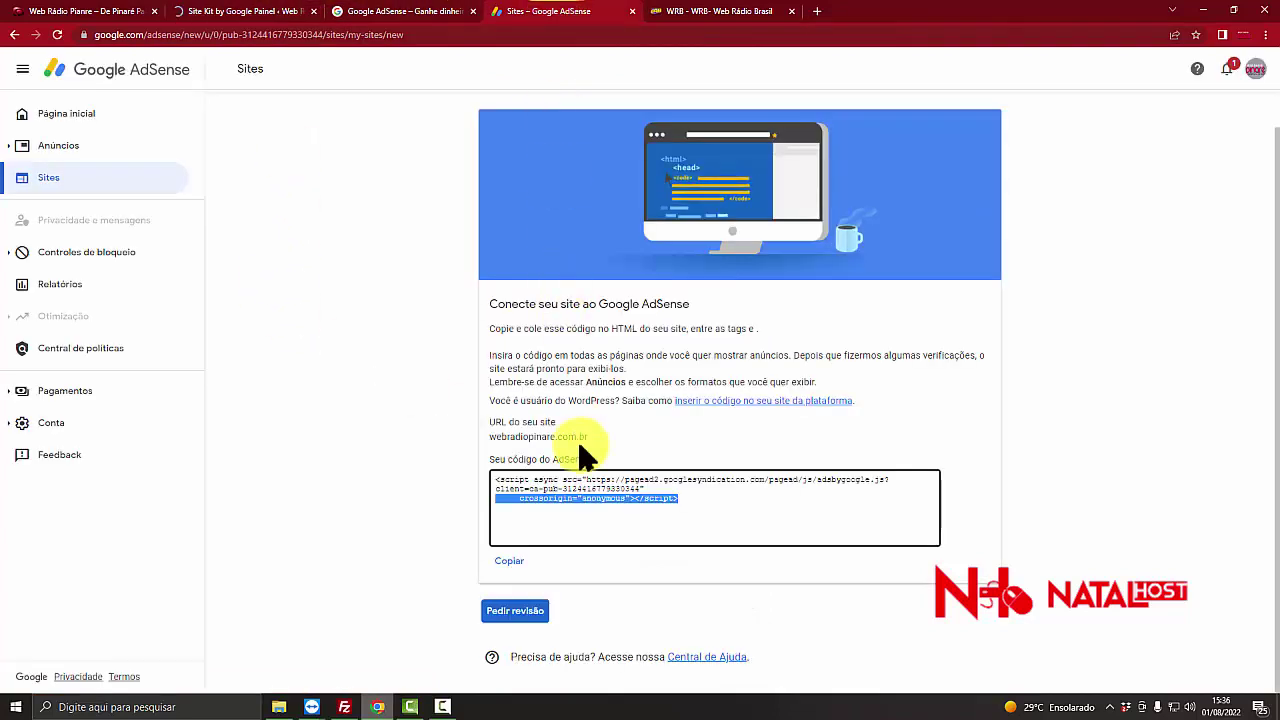
drag(490, 355, 686, 472)
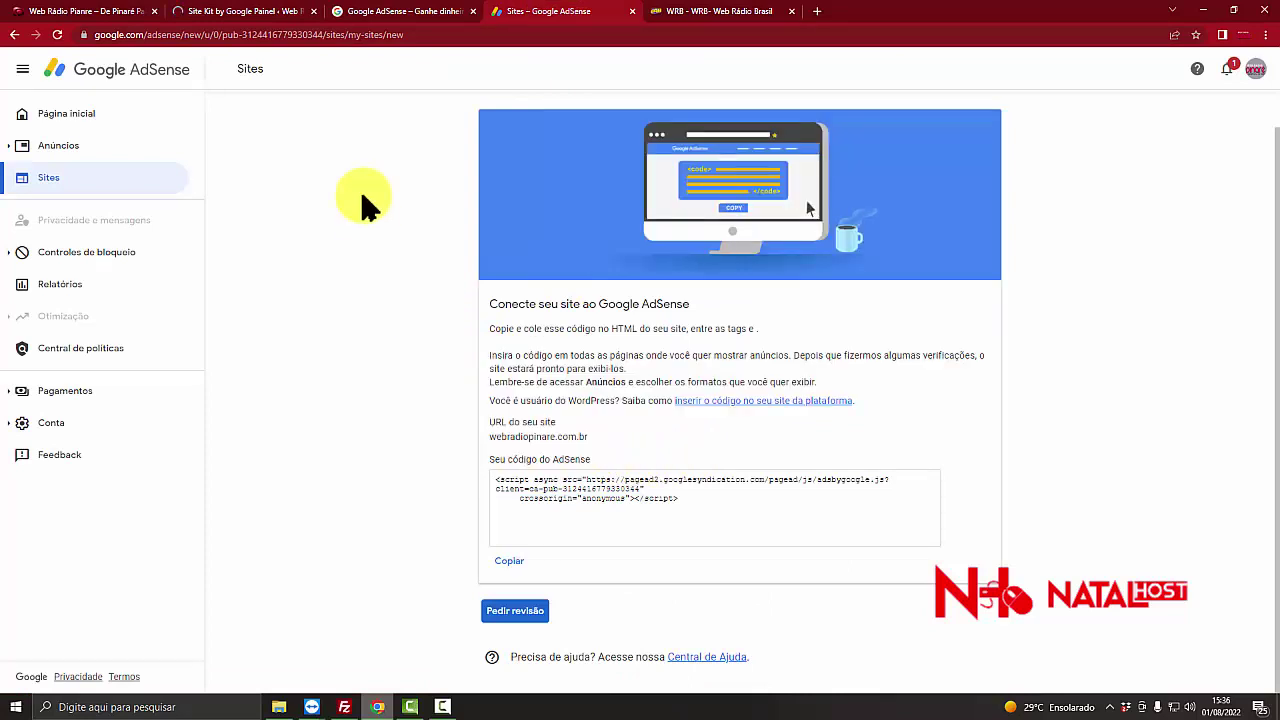
click(258, 12)
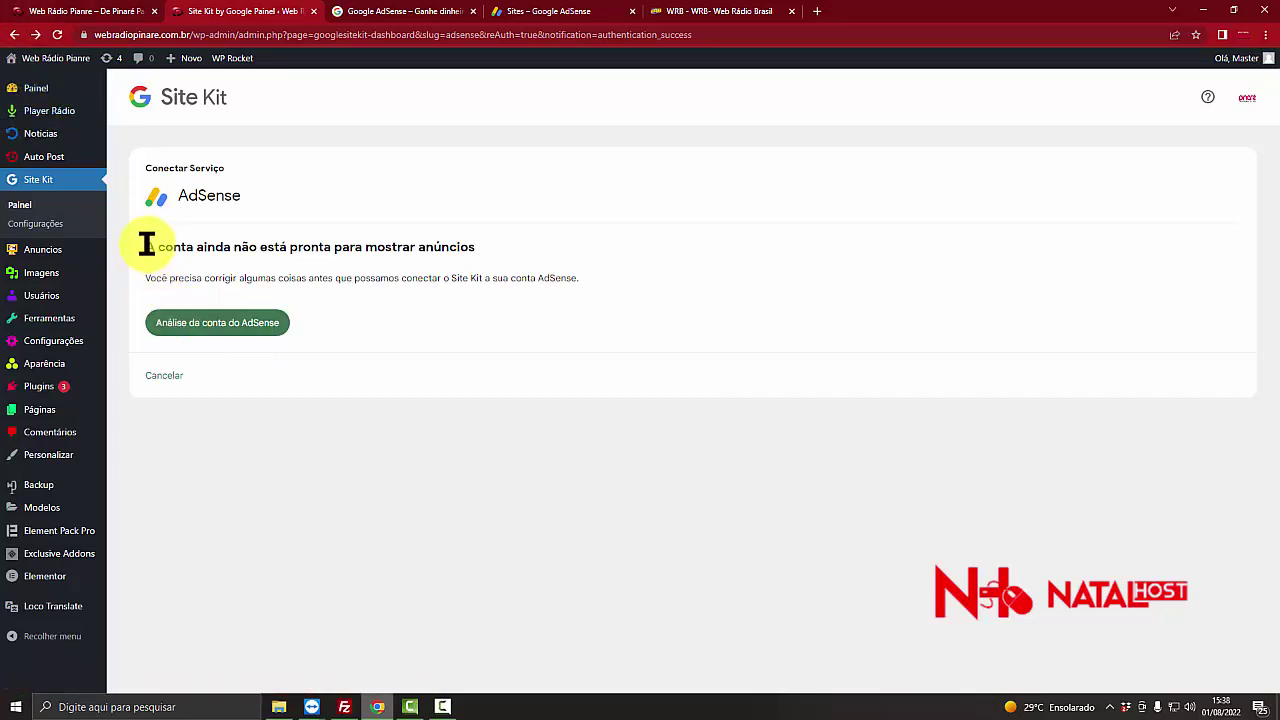
drag(143, 243, 302, 248)
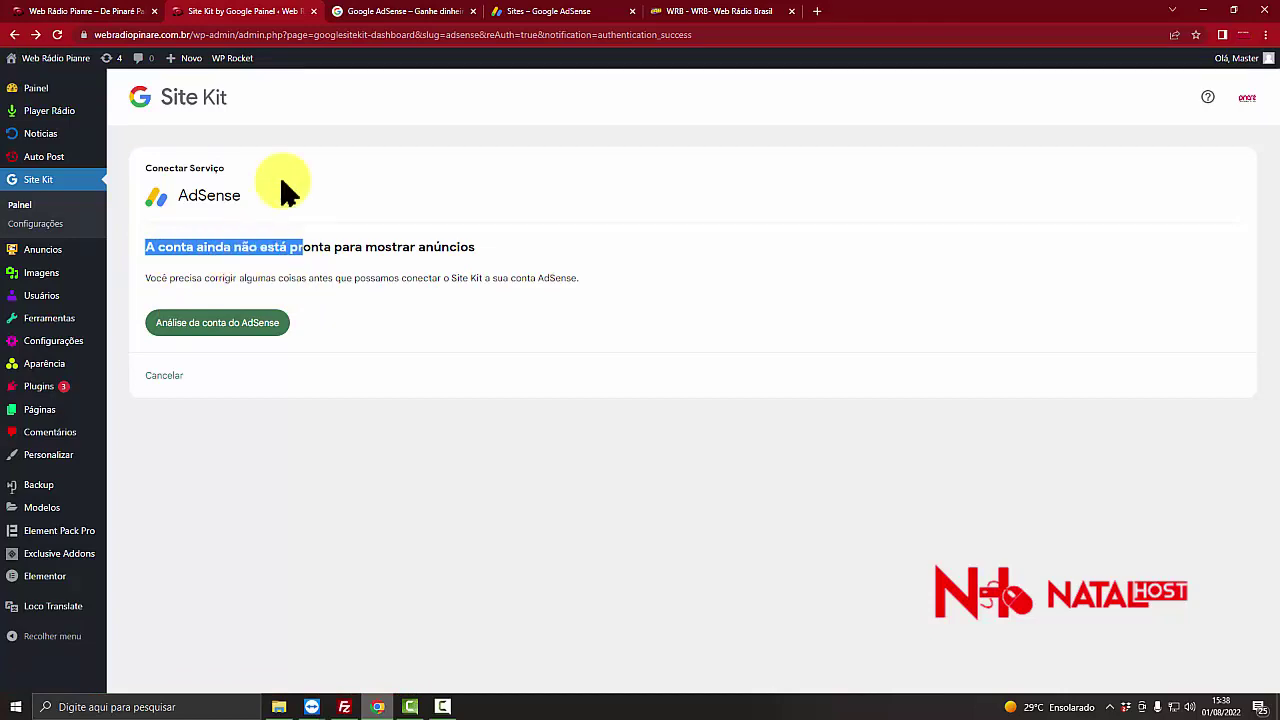
- Check the onboarding steps on the AdSense home page against the AdSense connection message in Site Kit
click(569, 11)
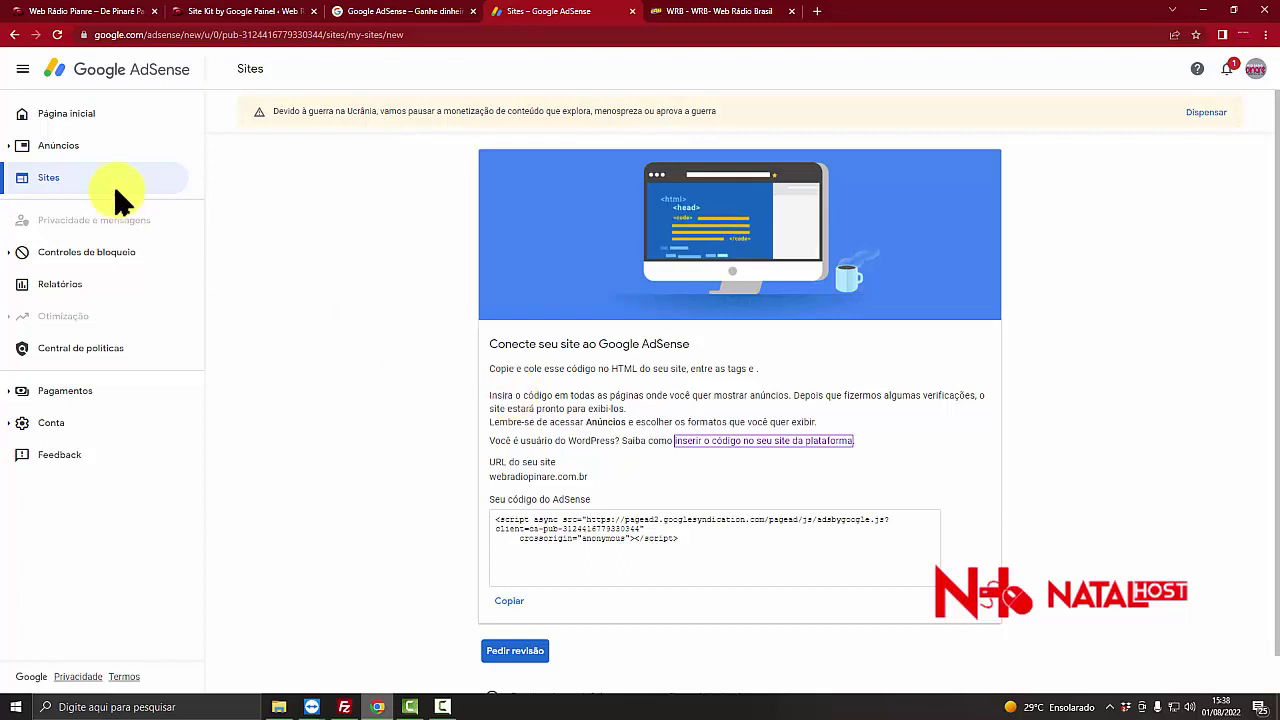
click(77, 125)
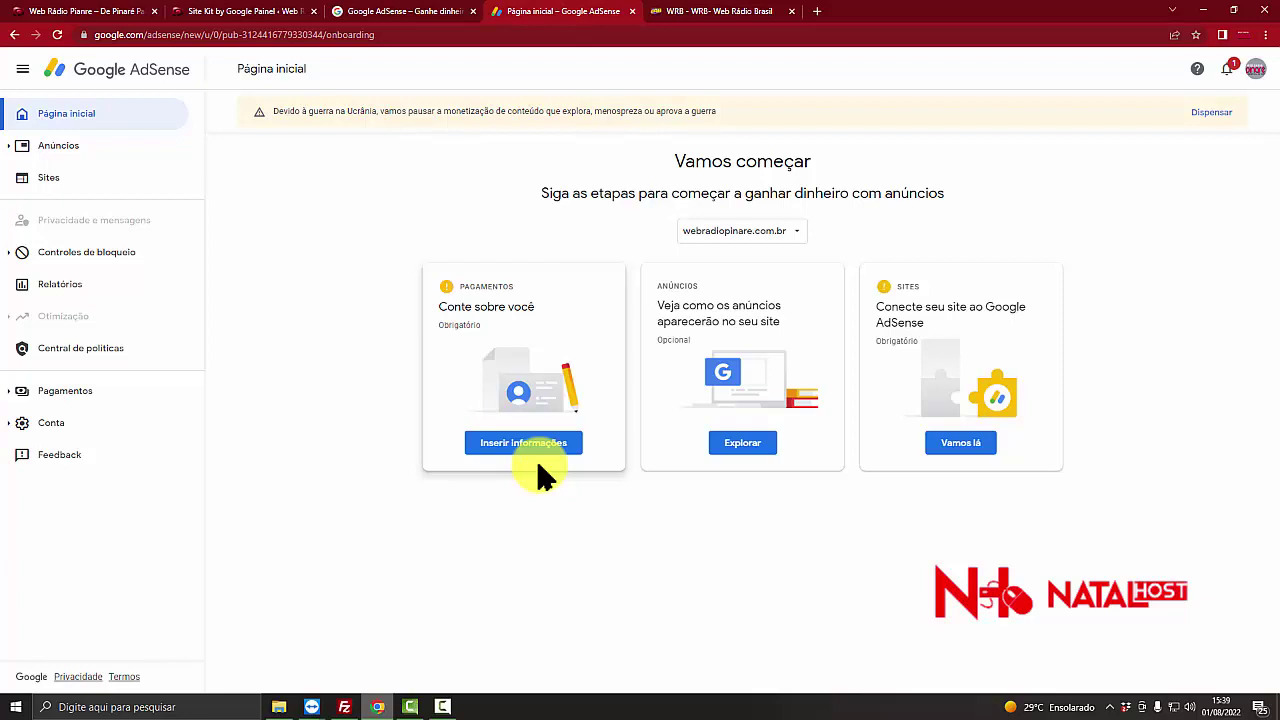
click(215, 12)
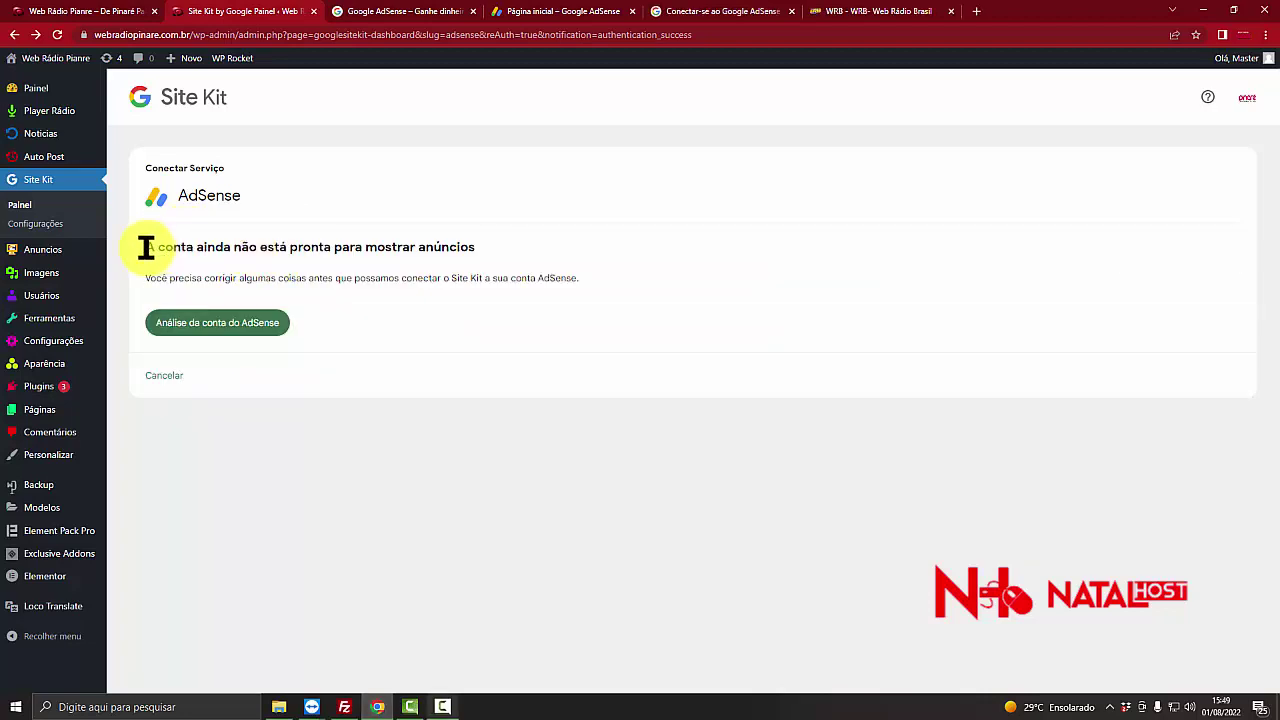
drag(146, 248, 584, 295)
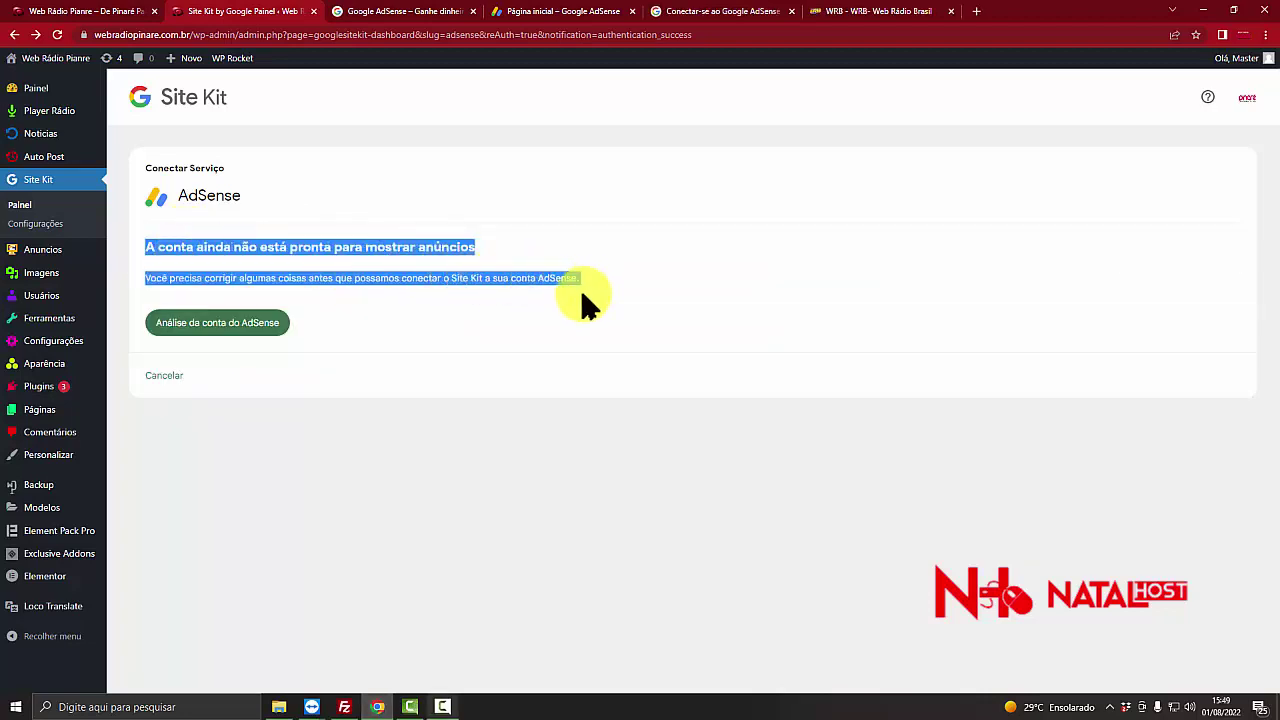
click(351, 406)
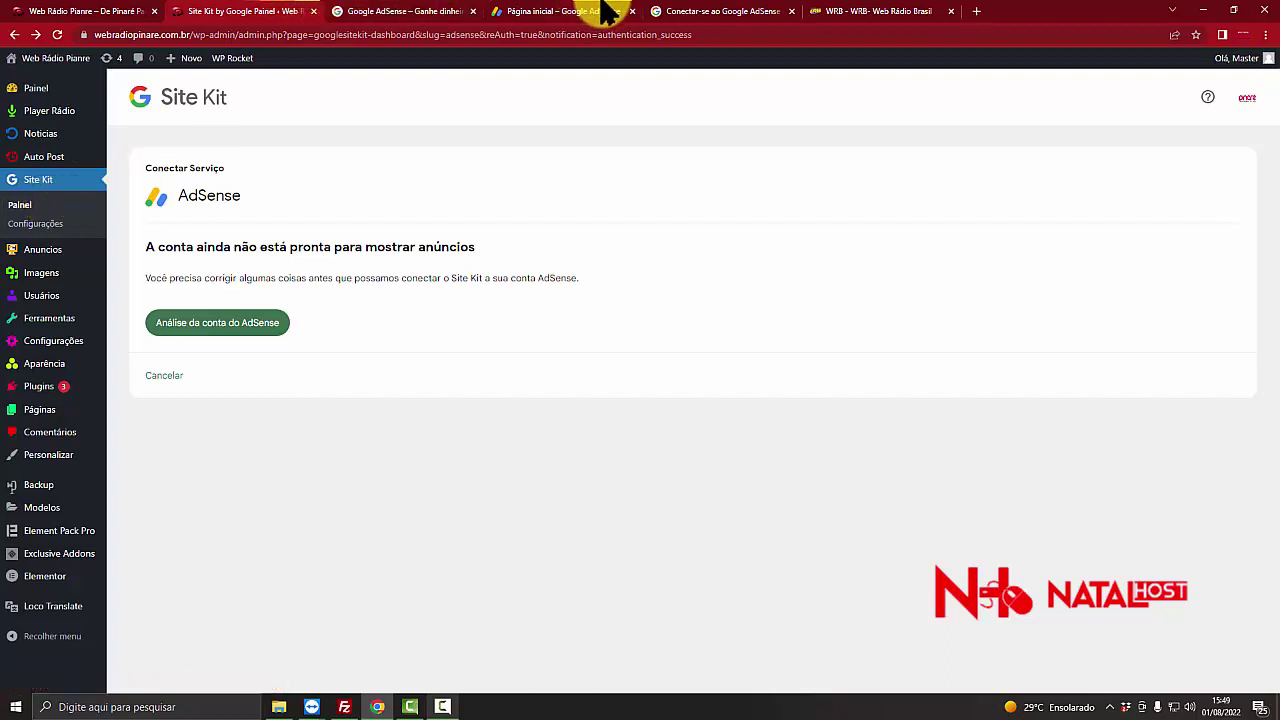
click(505, 11)
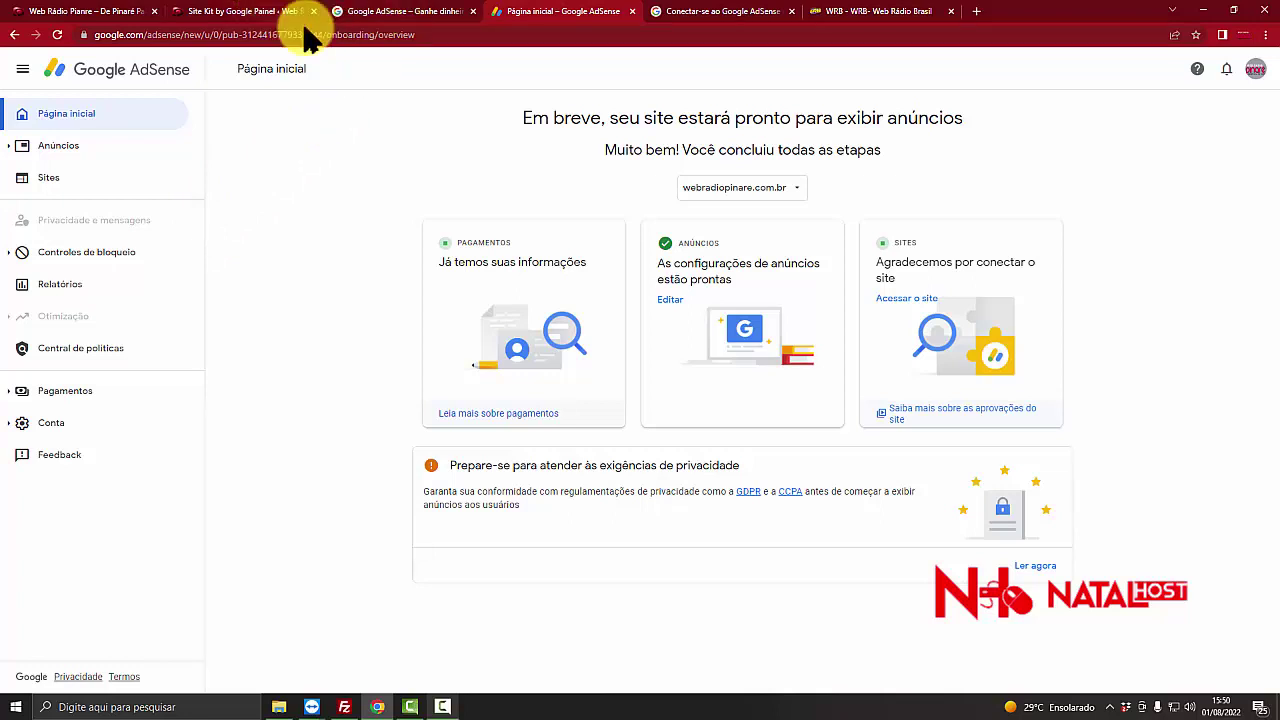
click(230, 12)
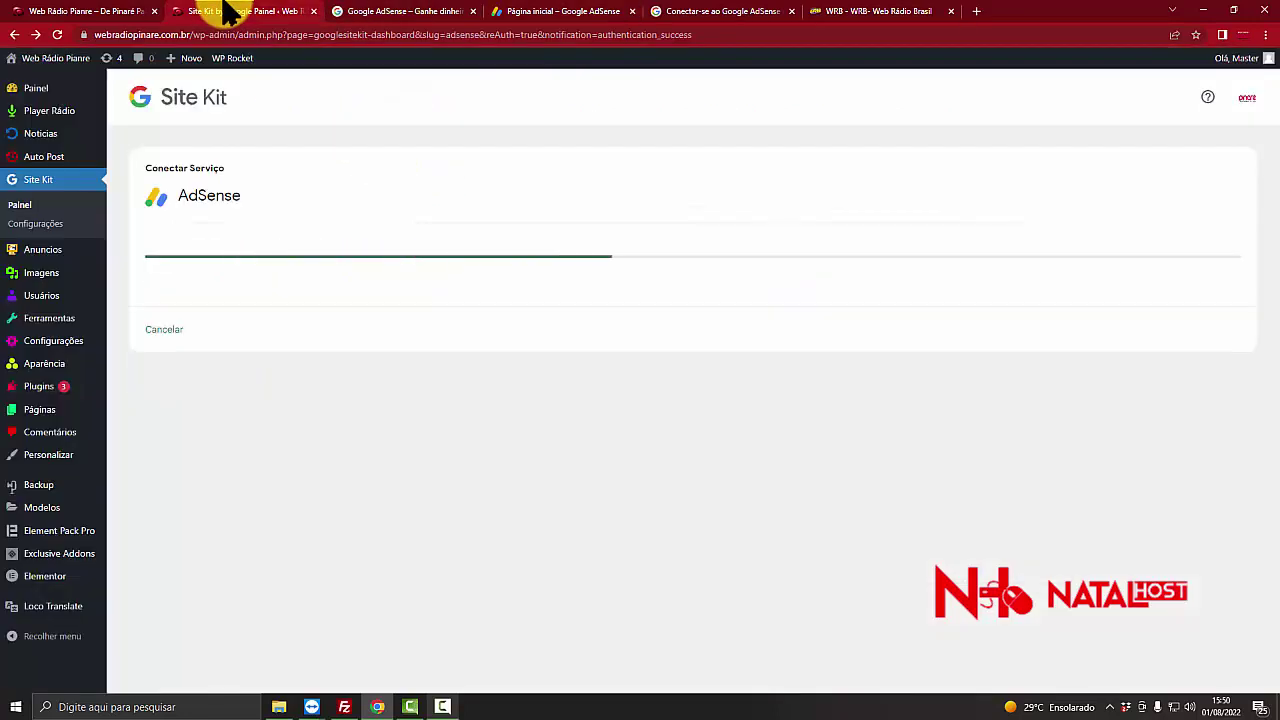
- Examine the ads placed throughout the Web Rádio Brasil home page as an example of a monetized site
click(851, 14)
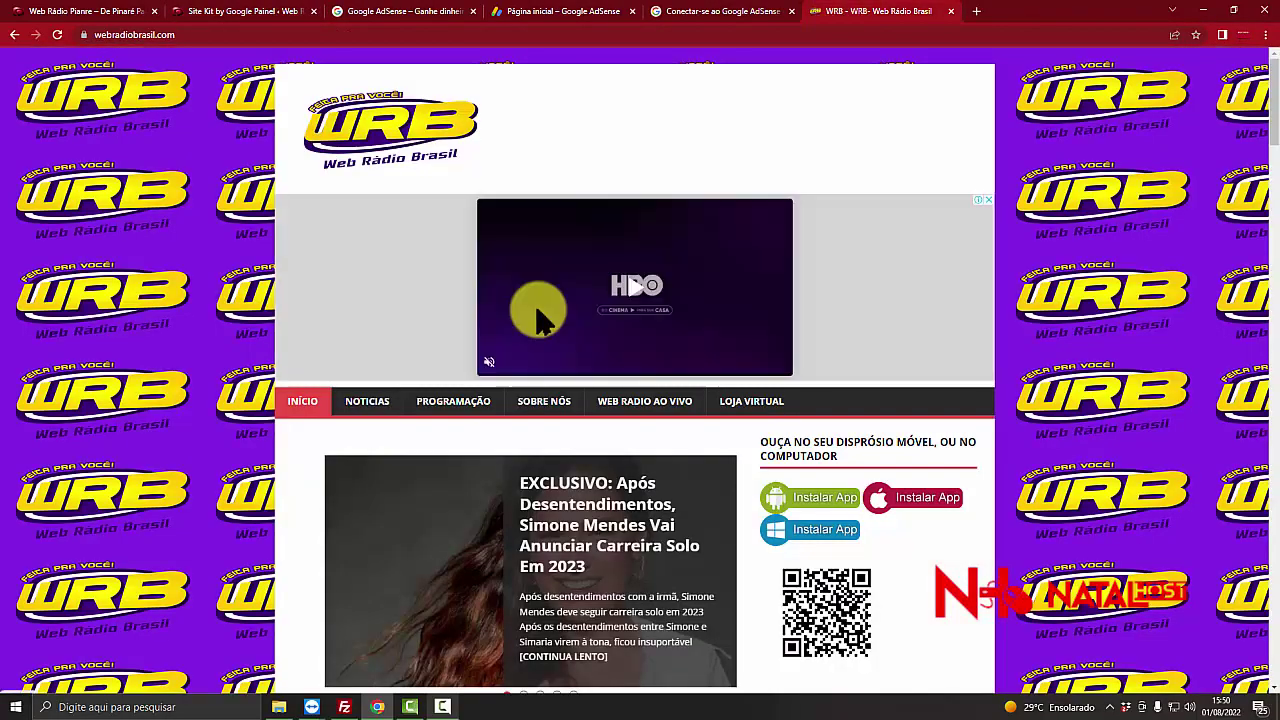
scroll(540, 320, down, 7)
scroll(540, 340, up, 7)
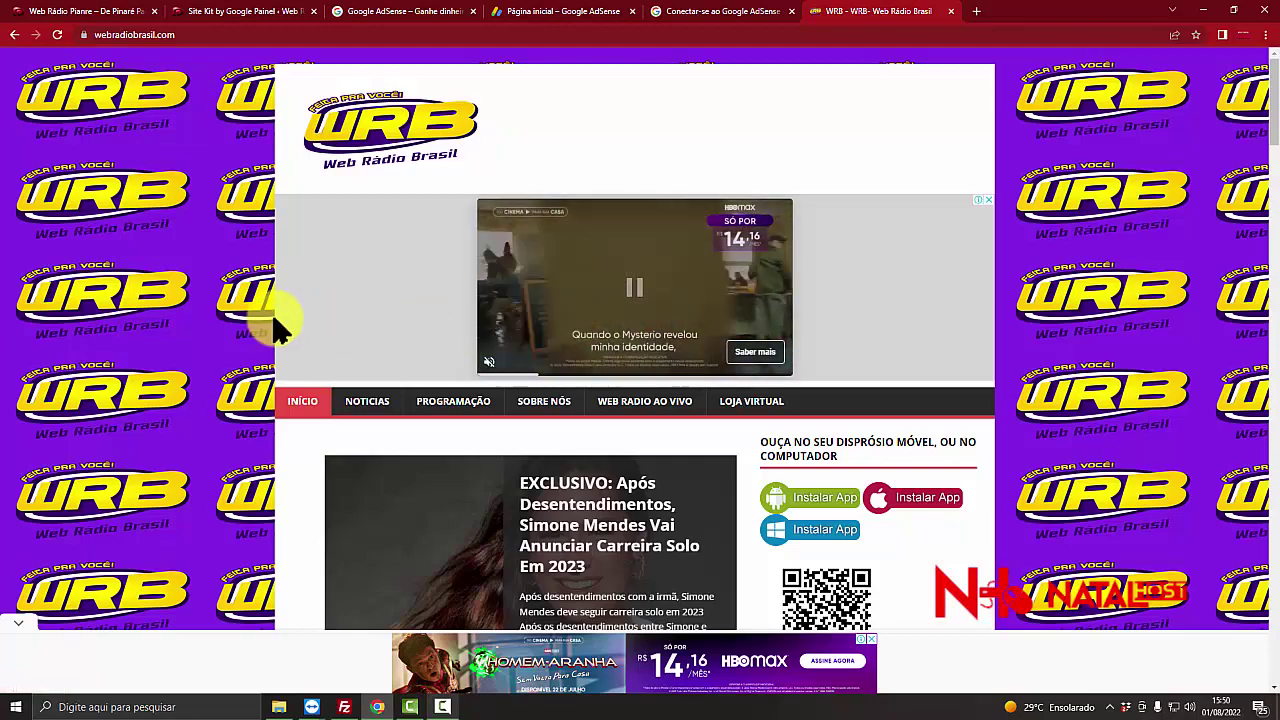
scroll(265, 330, down, 10)
scroll(258, 338, down, 10)
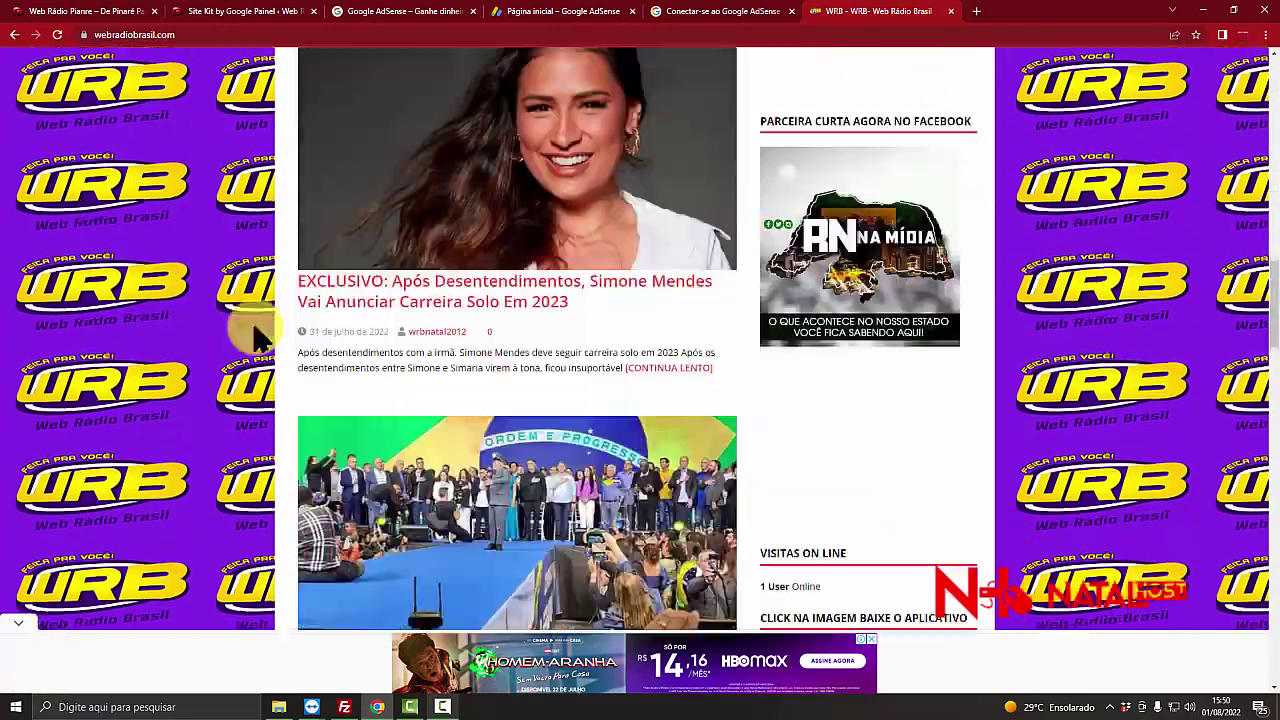
scroll(258, 338, down, 3)
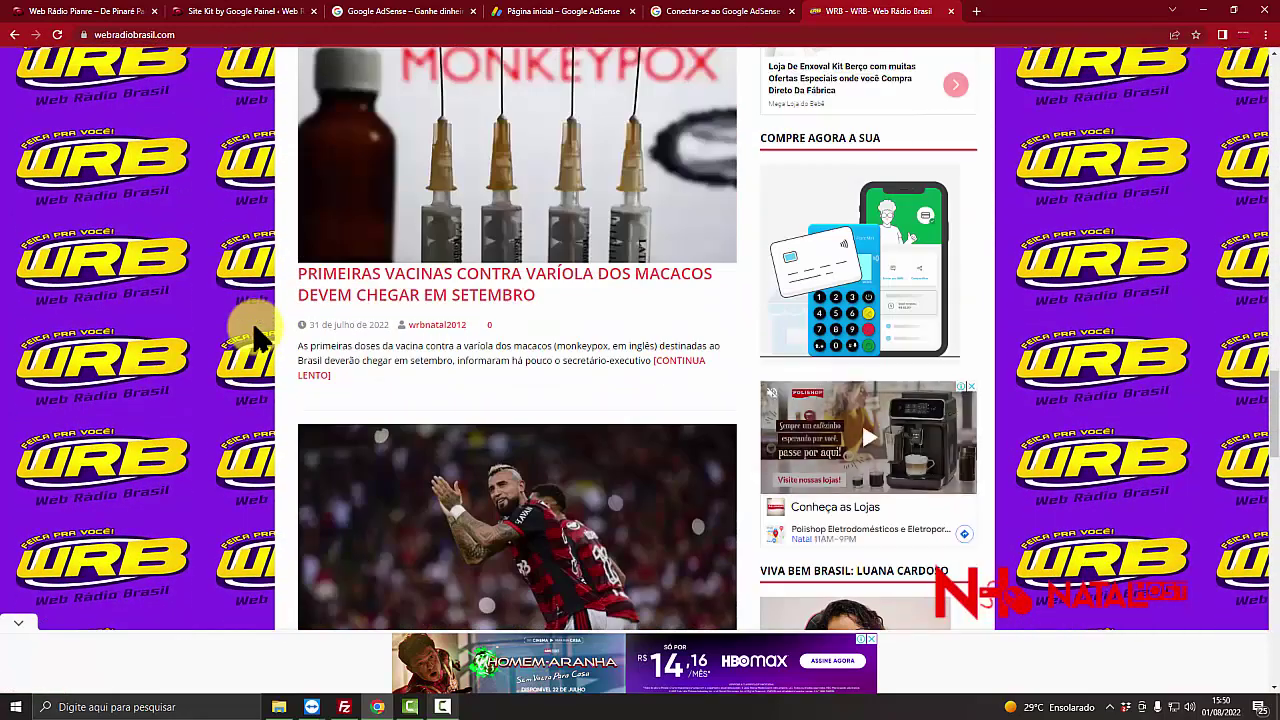
scroll(258, 338, up, 5)
scroll(255, 336, up, 18)
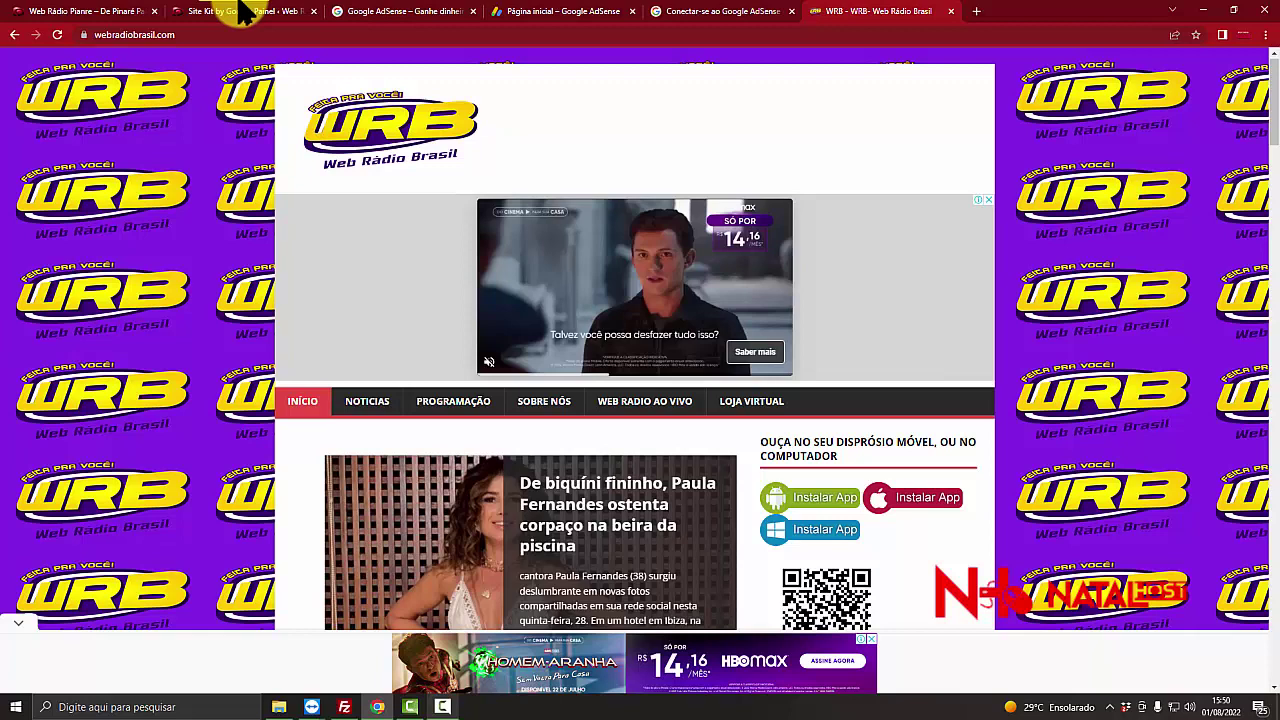
- Look over the AdSense onboarding overview, the Site Kit dashboard and the open webradiopinare.com.br site page
click(240, 12)
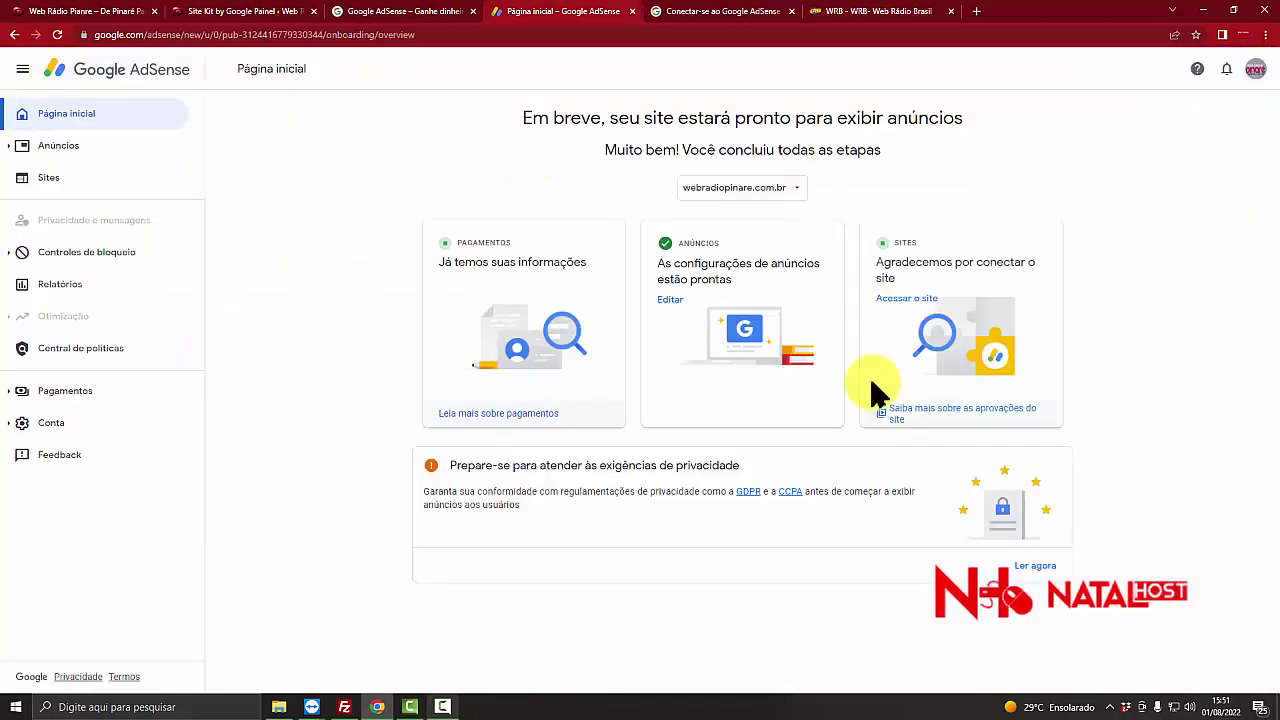
click(232, 12)
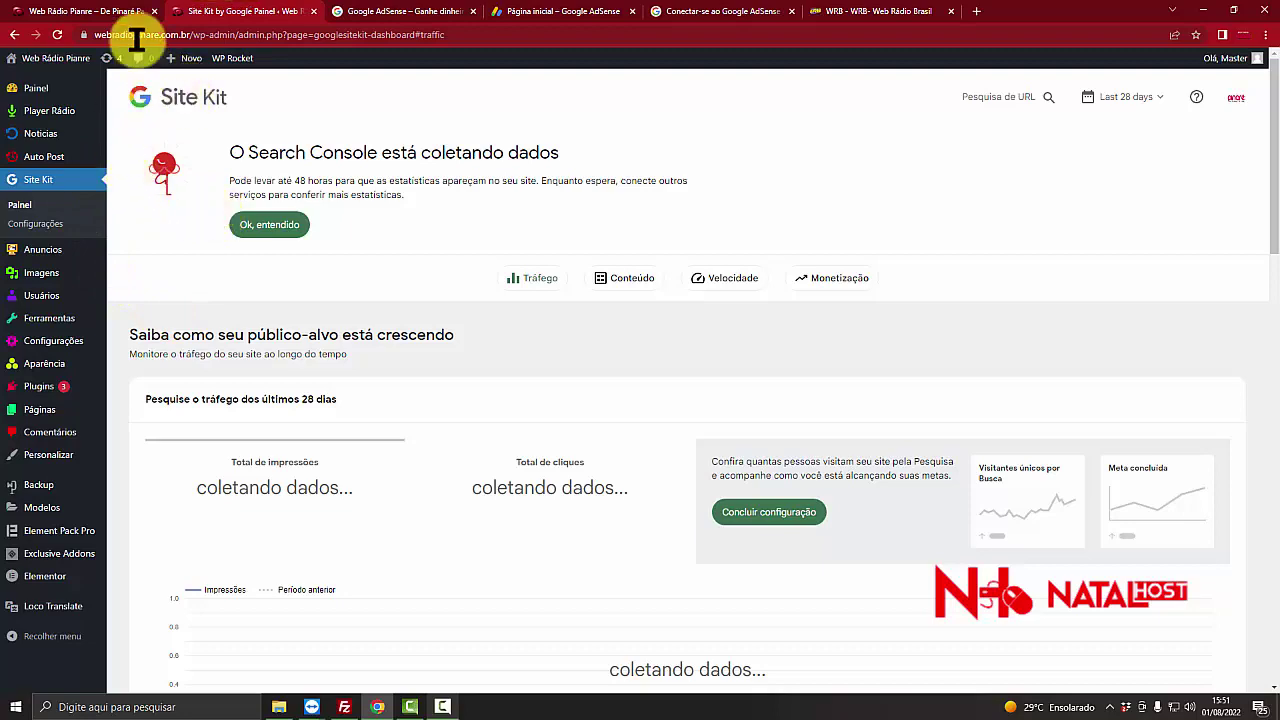
click(92, 11)
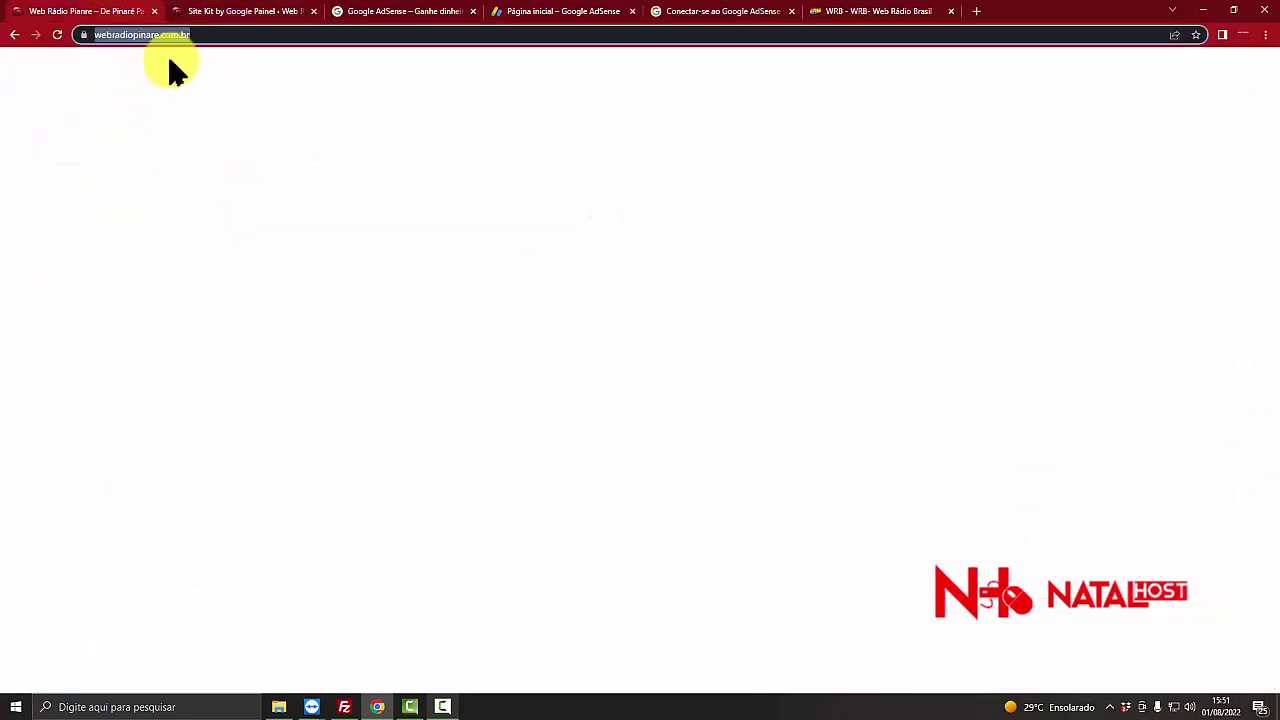
click(252, 12)
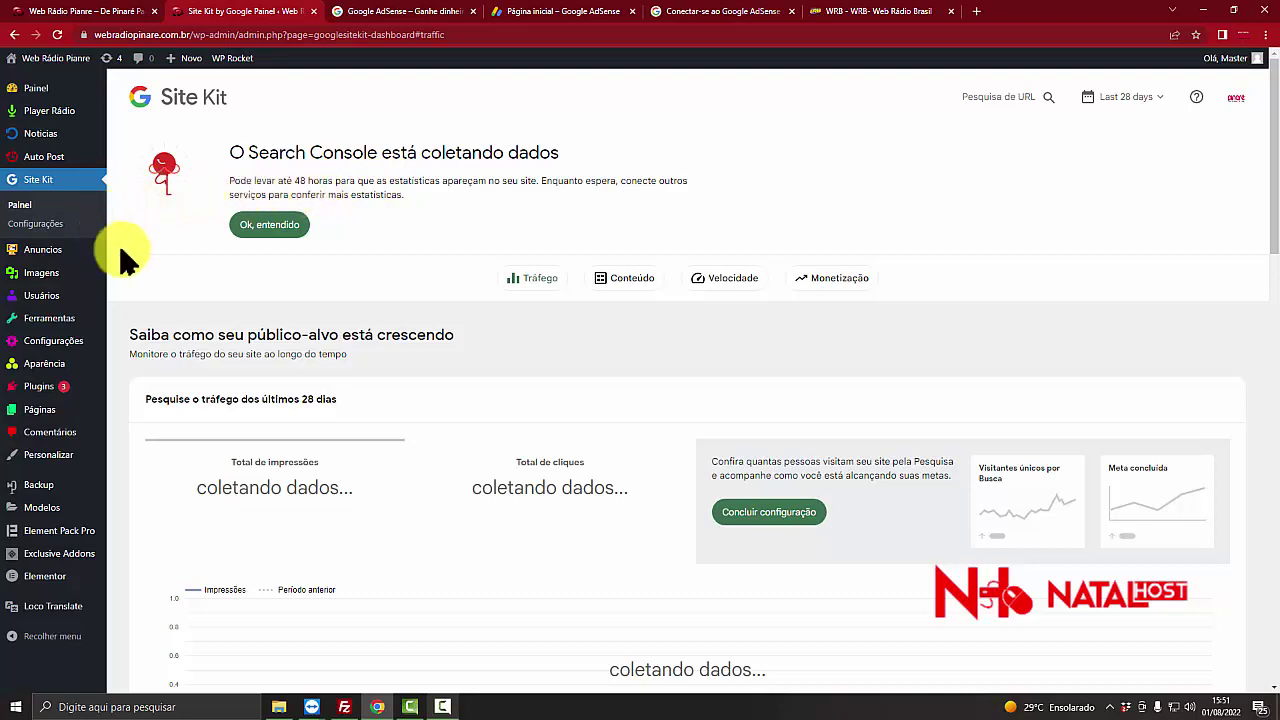
- Review the Search Console traffic section of the Site Kit dashboard and its prompt for completing the visitor tracking setup
click(270, 224)
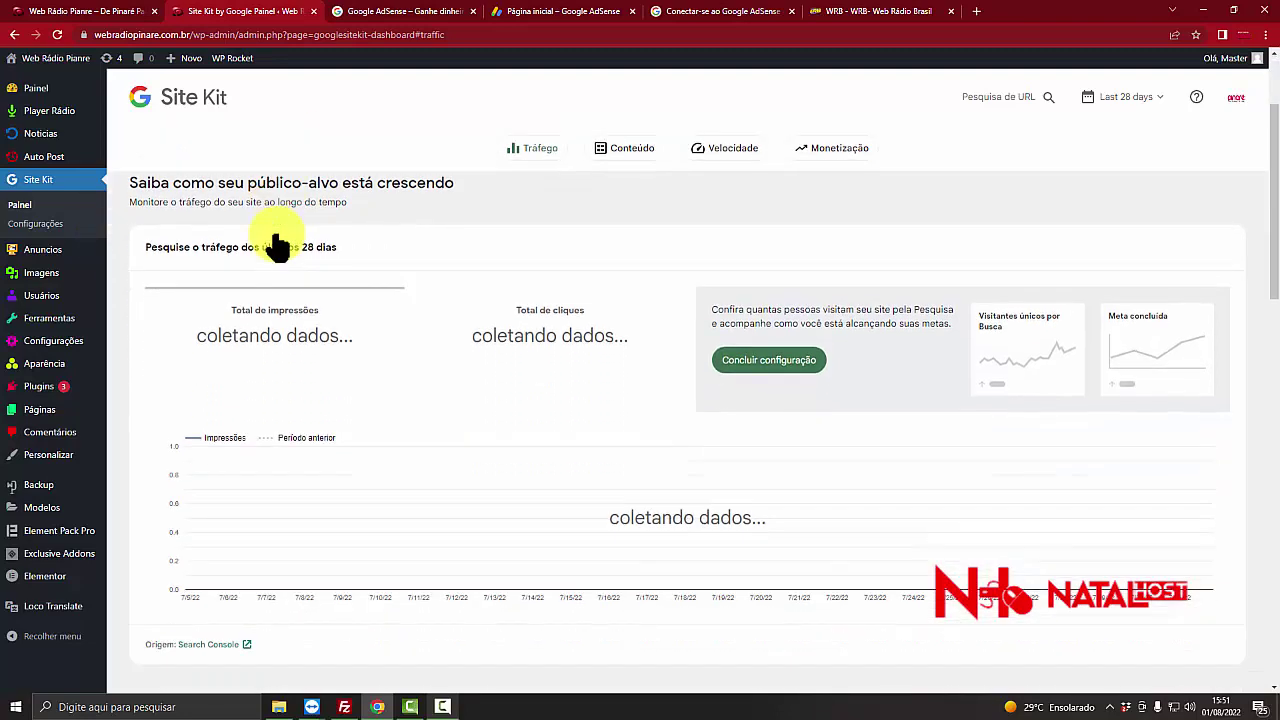
scroll(278, 245, down, 2)
scroll(280, 245, up, 2)
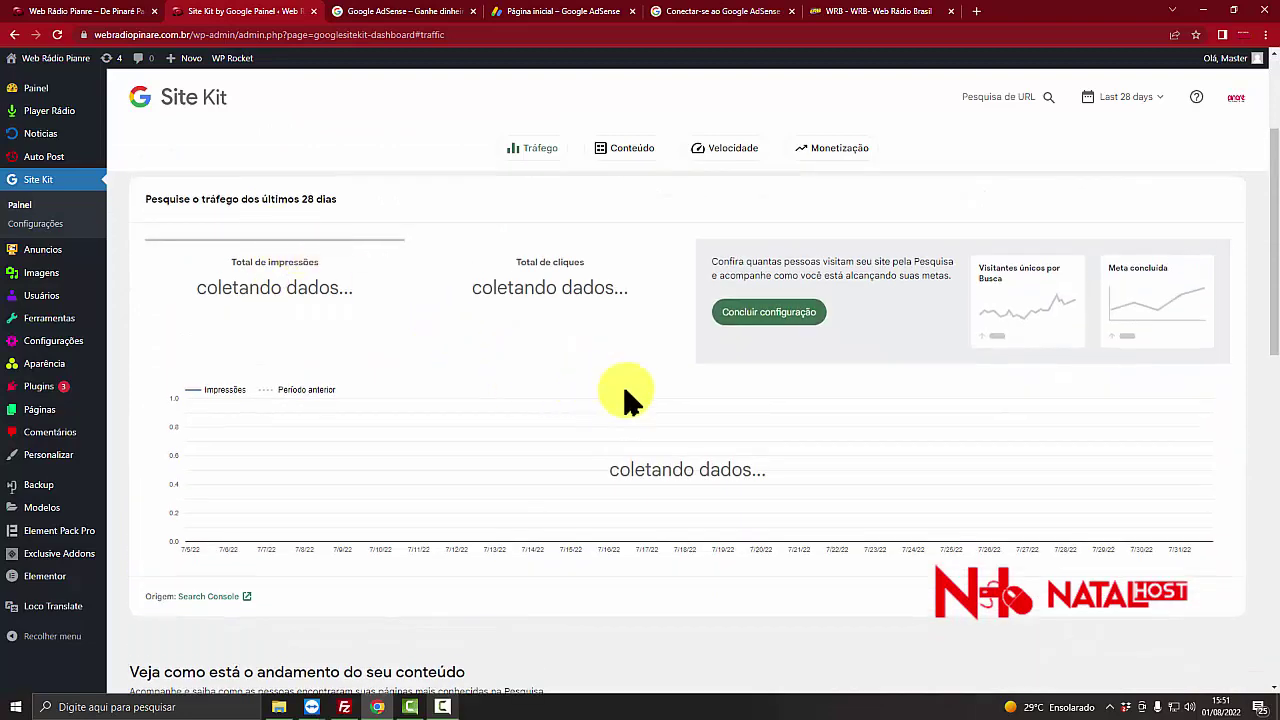
scroll(737, 377, up, 3)
scroll(737, 377, down, 2)
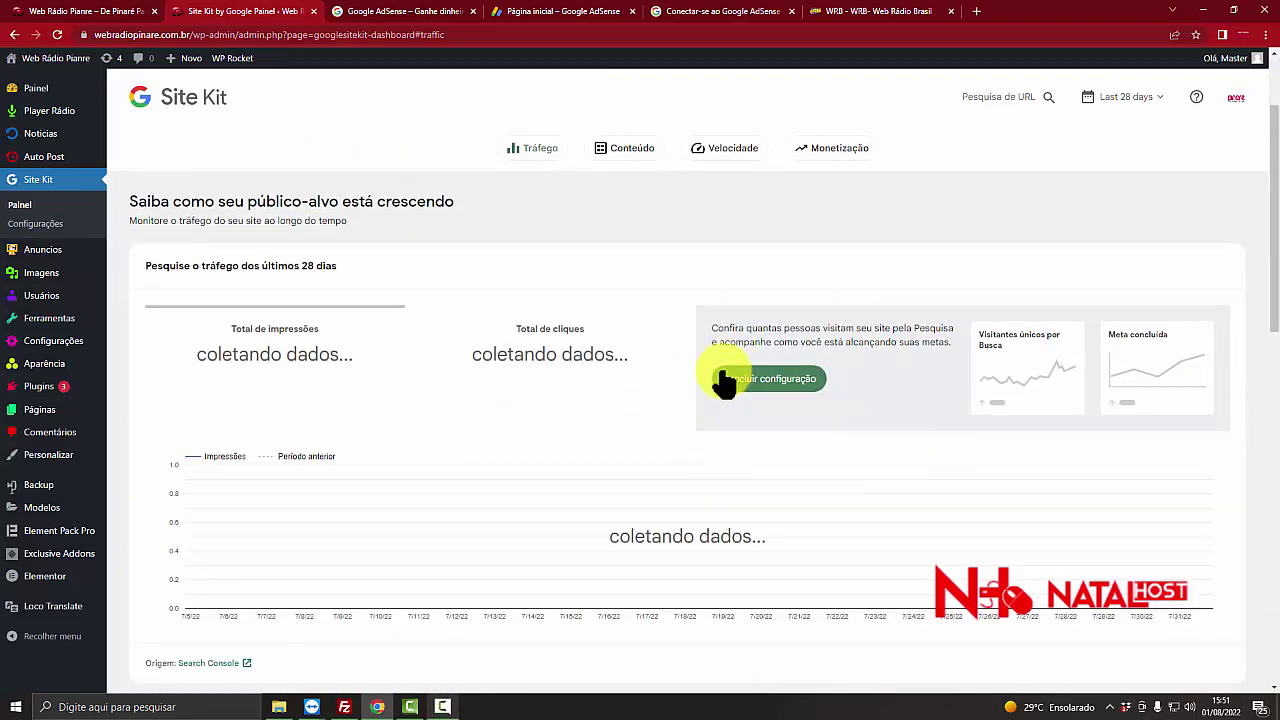
drag(722, 328, 950, 362)
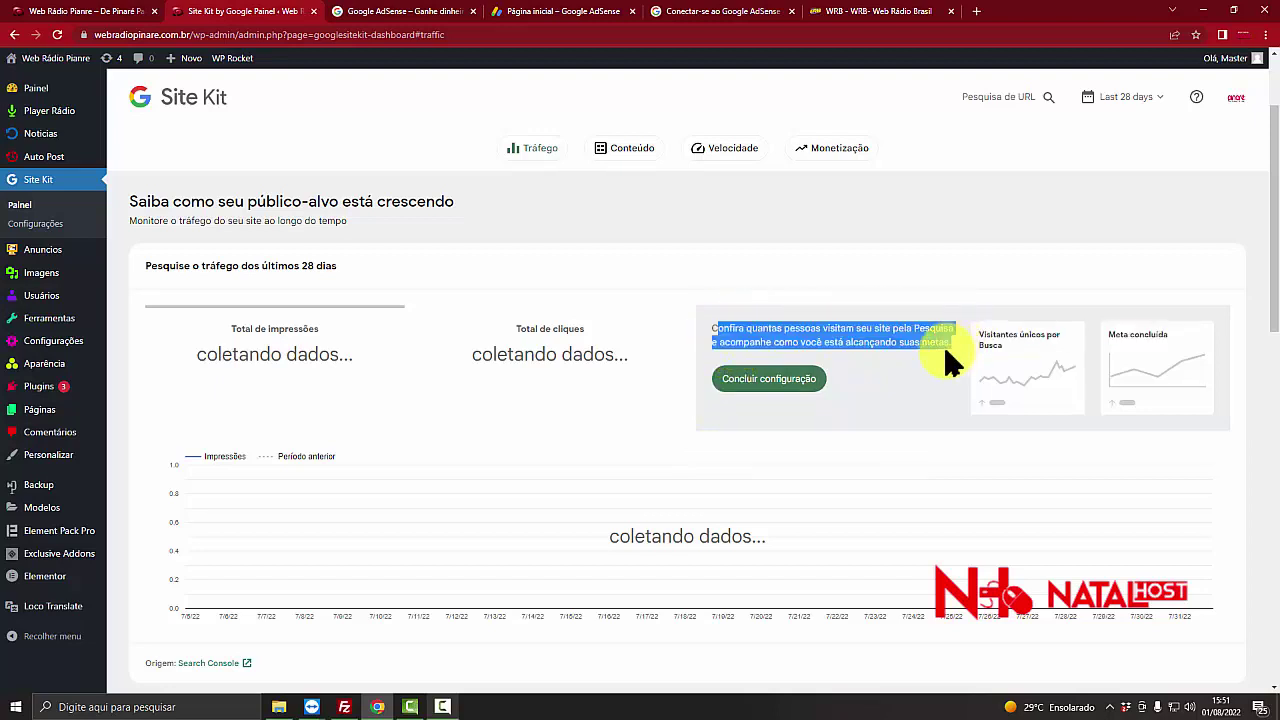
click(818, 432)
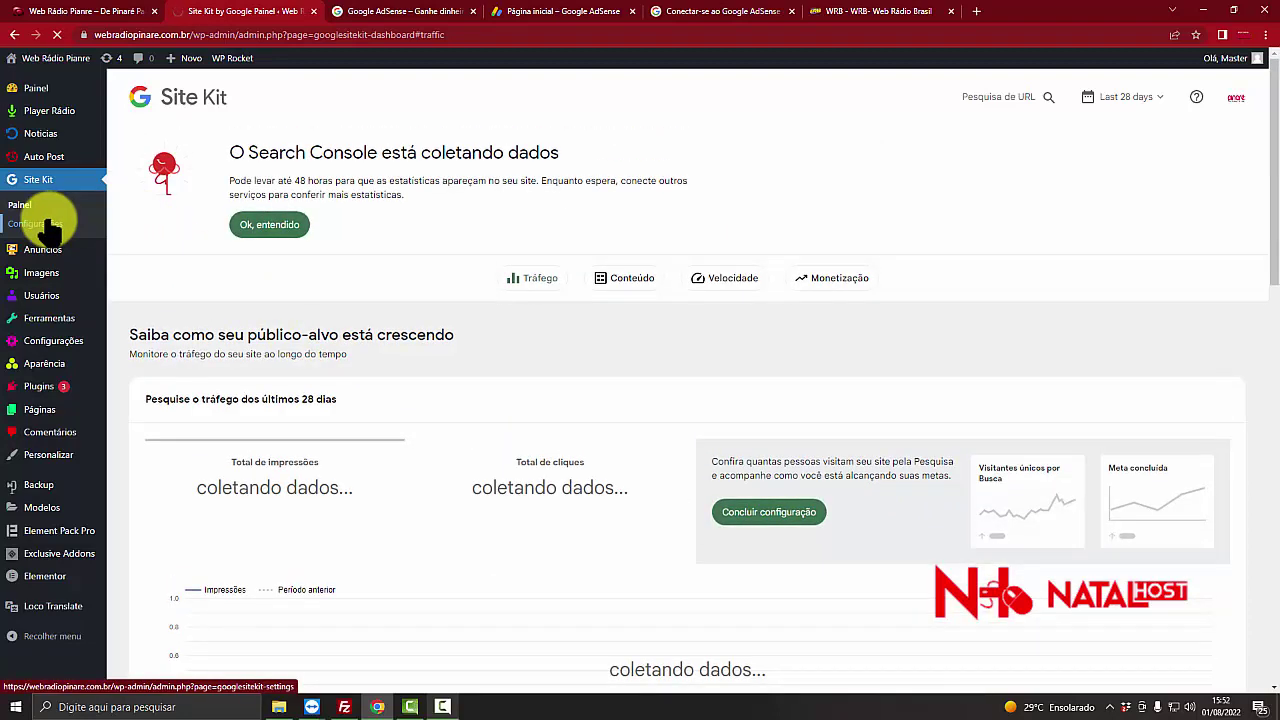
- Continue the incomplete Analytics module configuration from the Site Kit settings and create an Analytics account with the prefilled details
click(45, 228)
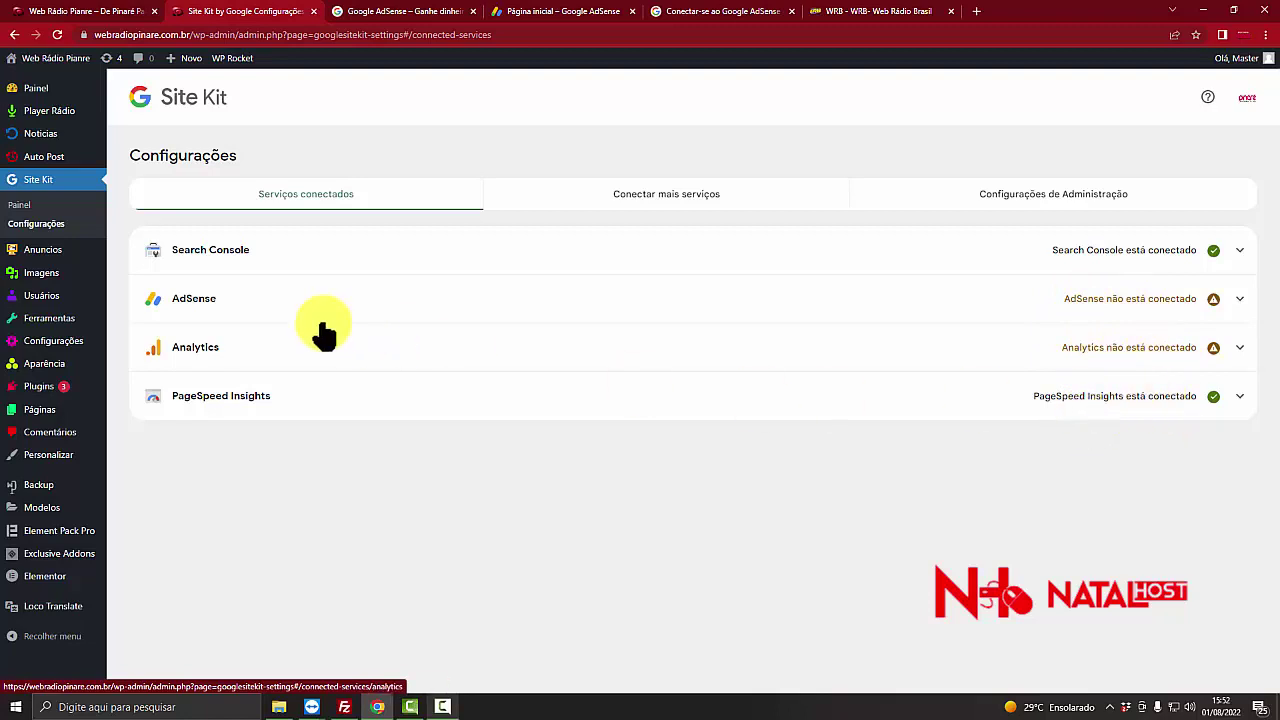
click(1087, 360)
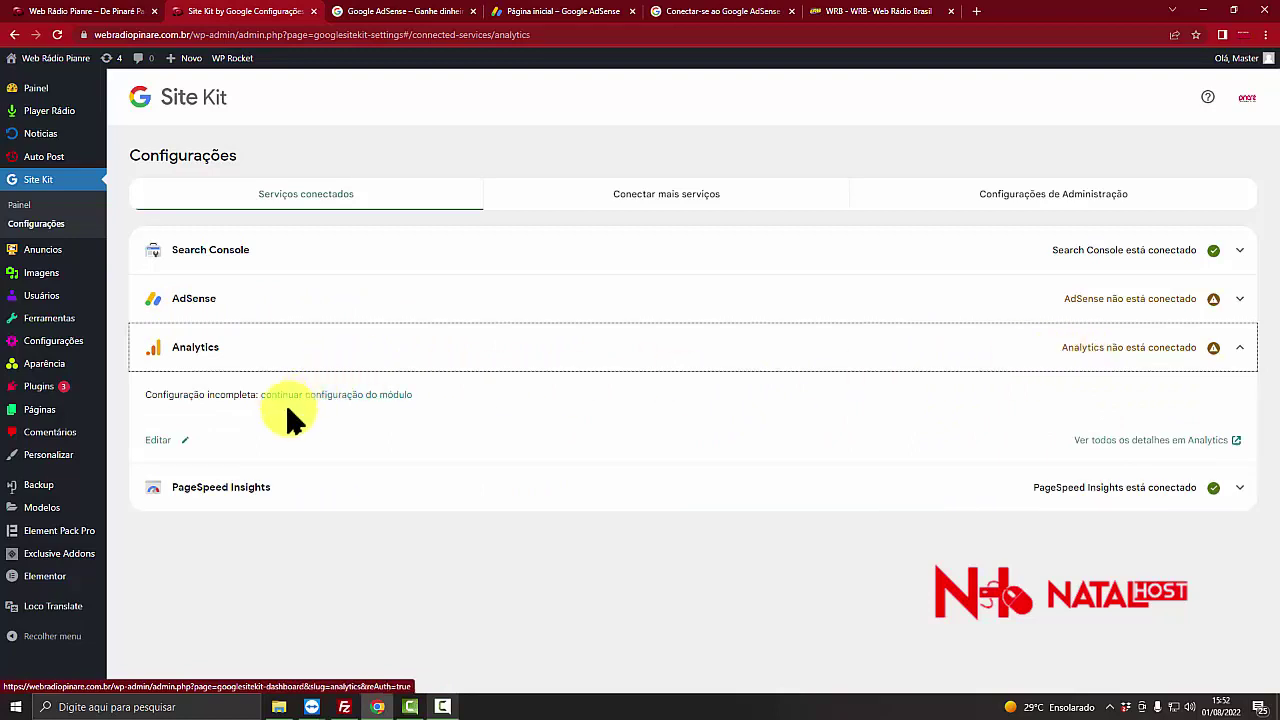
click(158, 442)
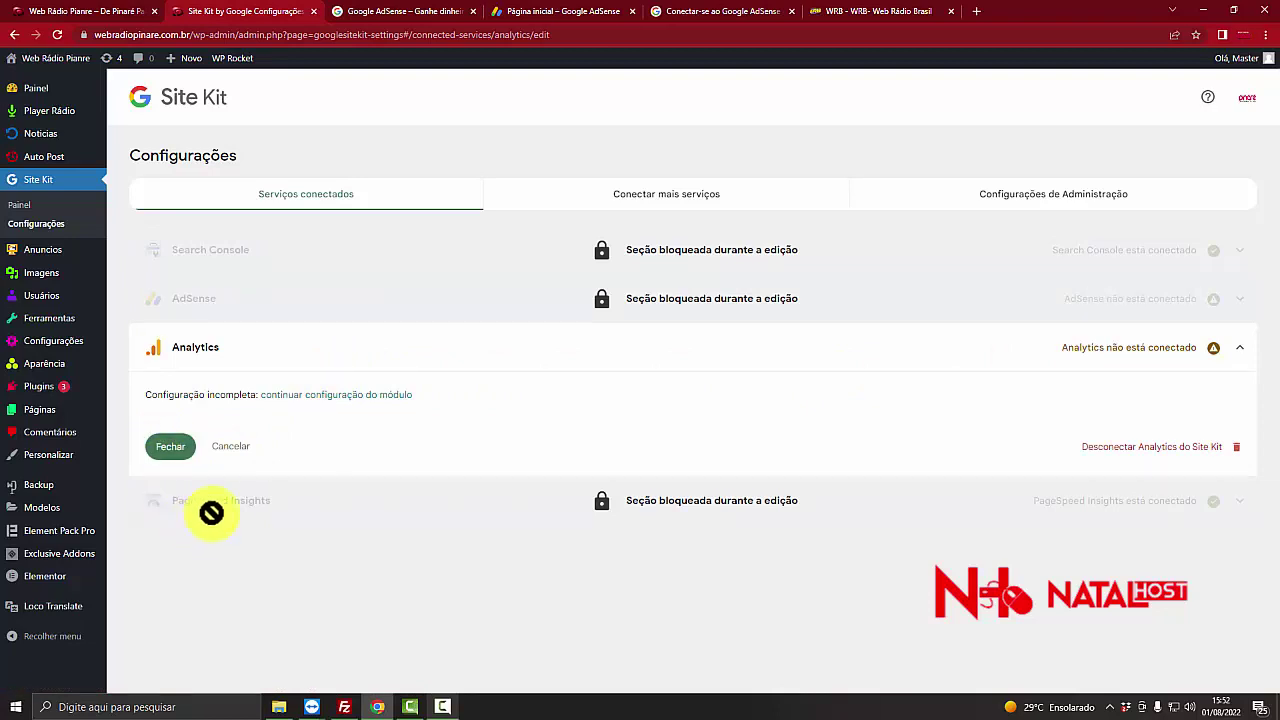
click(325, 400)
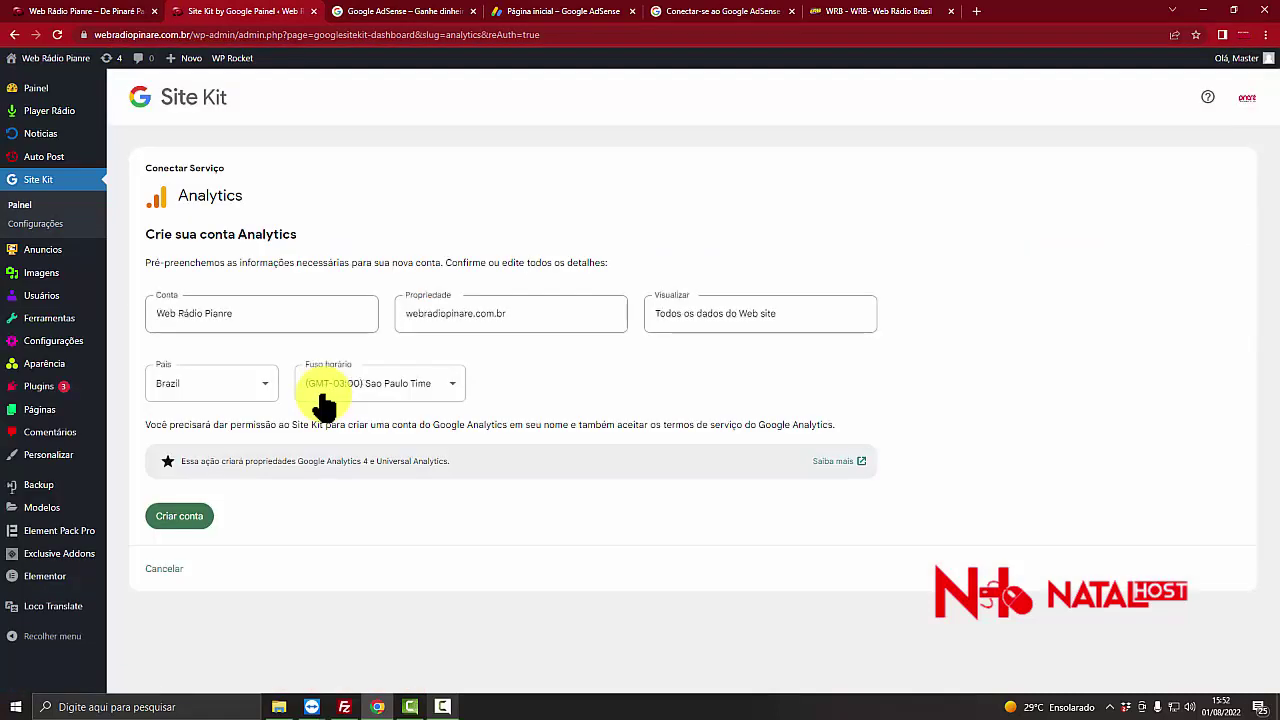
click(181, 520)
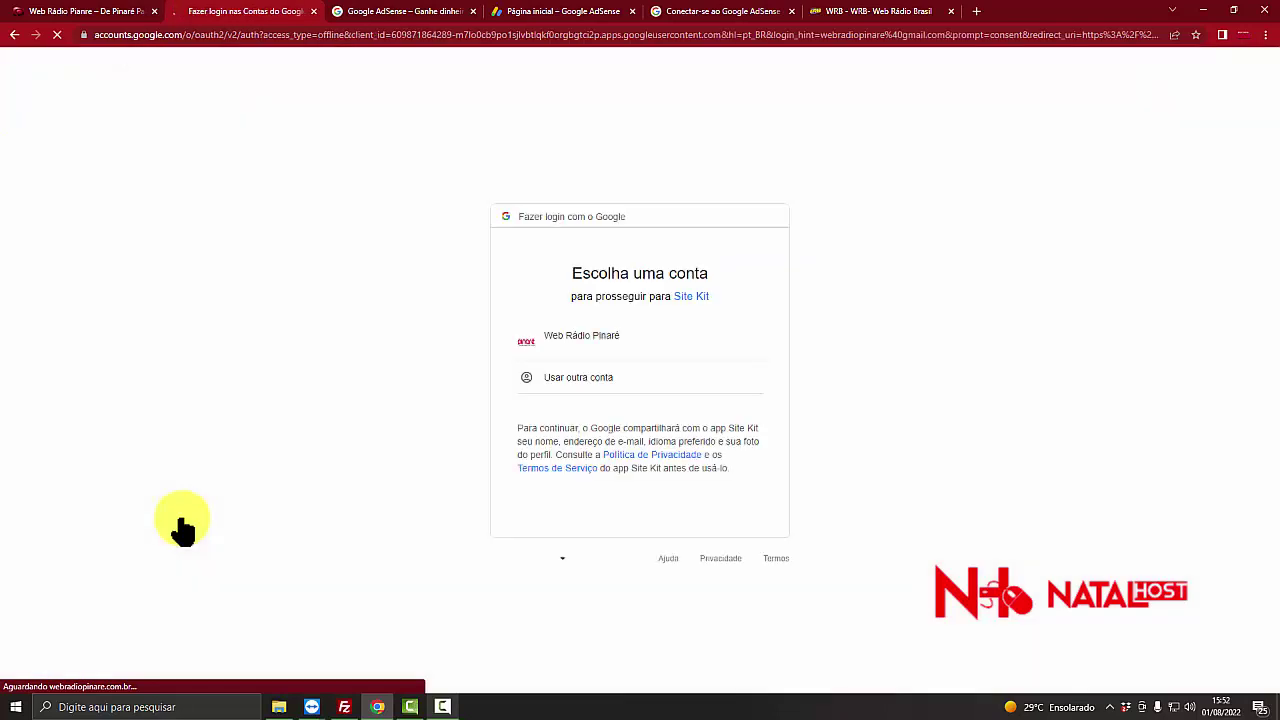
- Choose the site's Google account and allow Site Kit to create a Google Analytics account and edit Analytics management entities
click(556, 352)
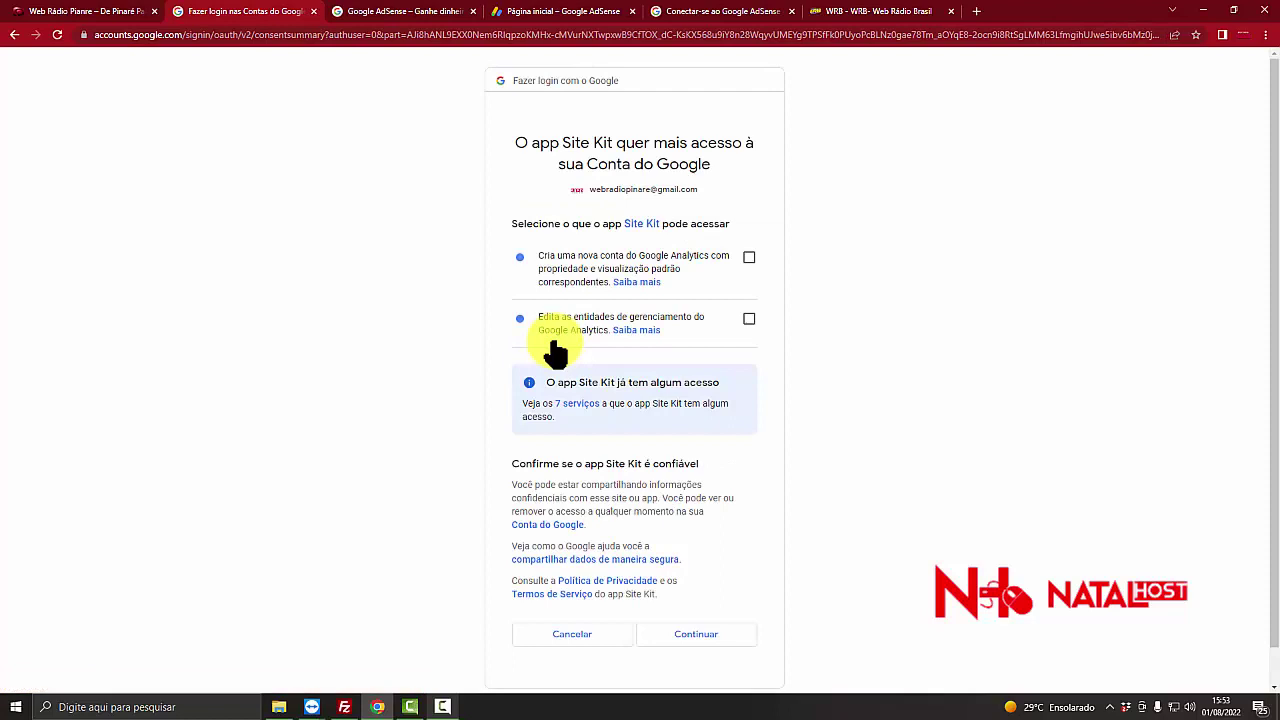
scroll(664, 350, down, 1)
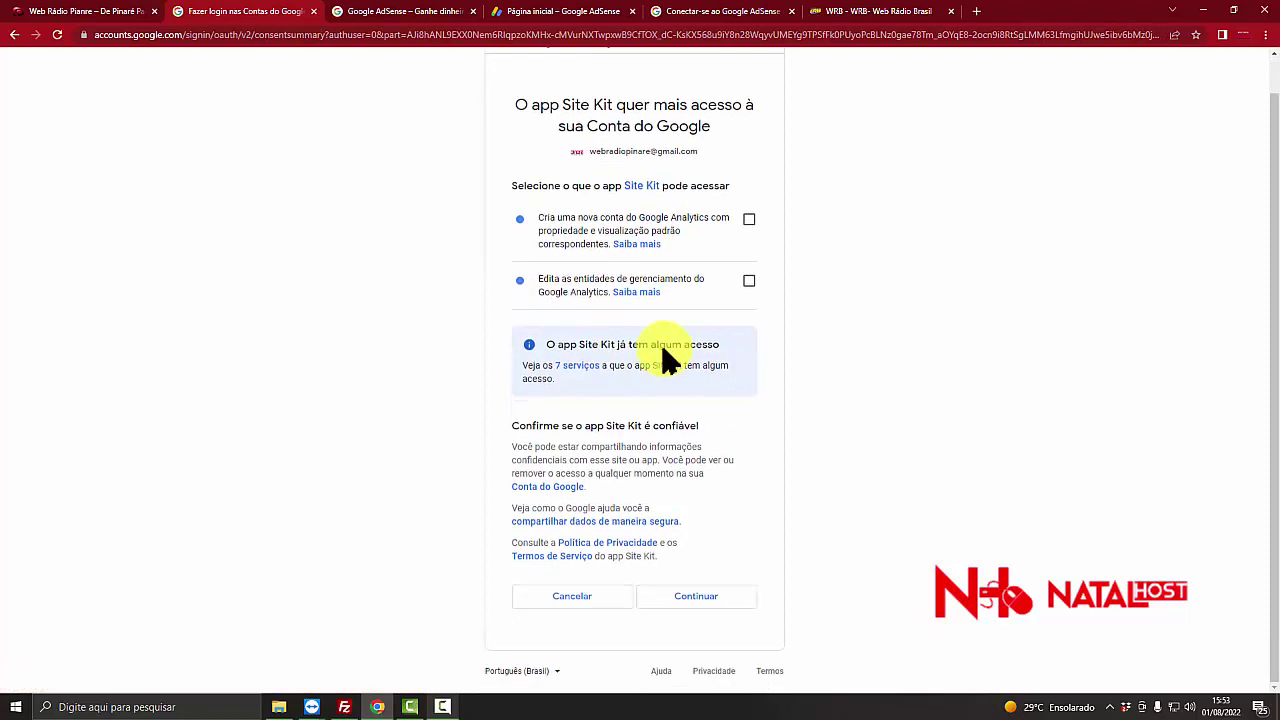
scroll(663, 347, up, 1)
click(749, 257)
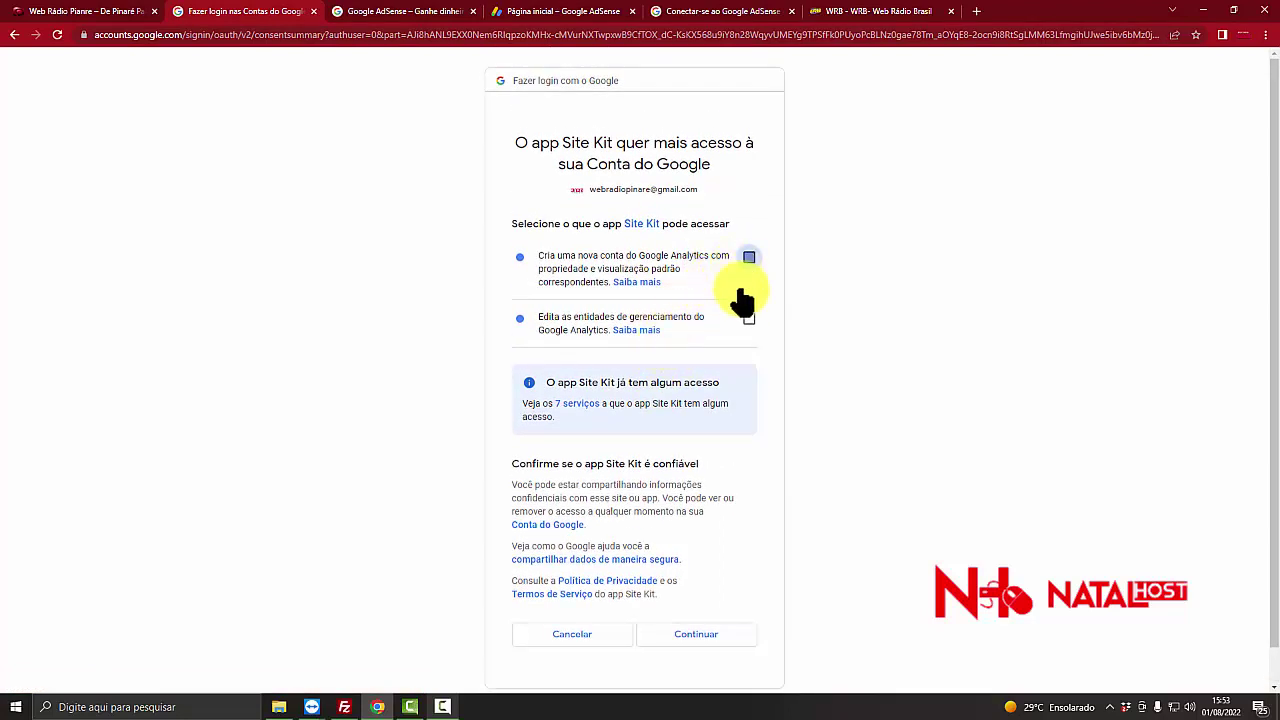
click(748, 320)
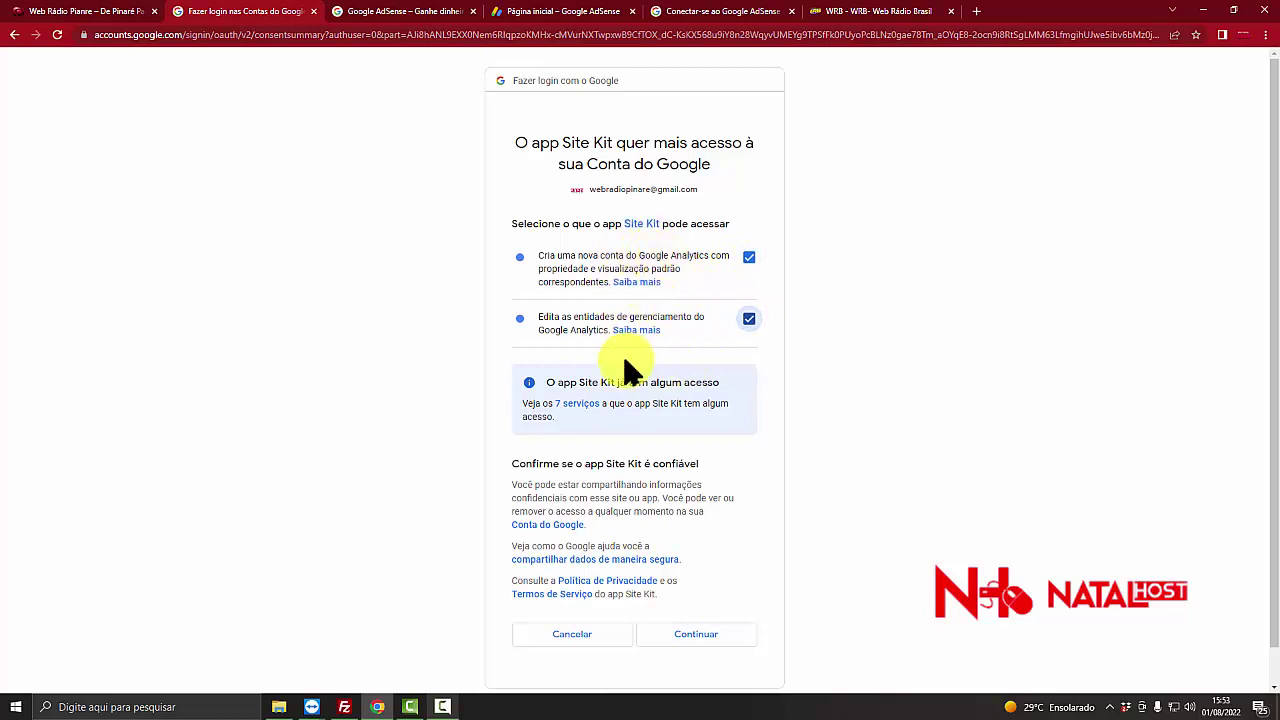
scroll(631, 380, down, 1)
click(697, 612)
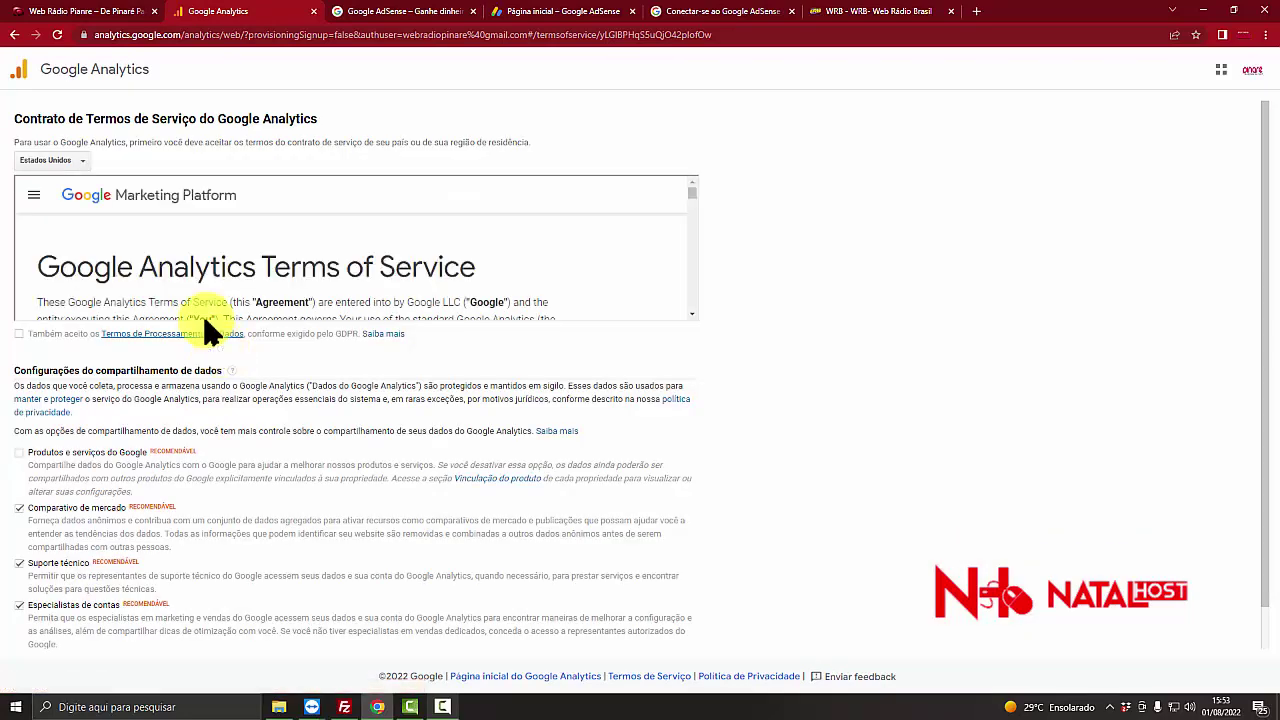
- Accept the Google Analytics terms of service with the default country and data sharing settings
scroll(171, 300, down, 3)
scroll(91, 434, down, 1)
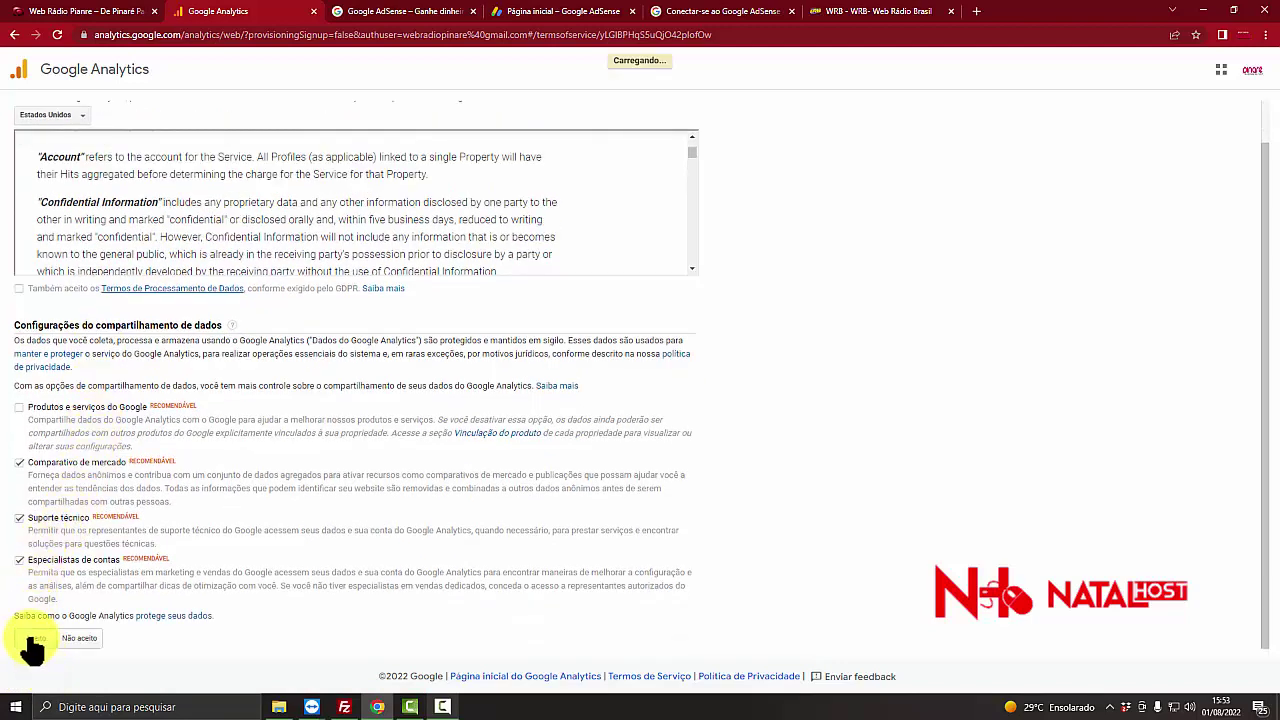
click(33, 640)
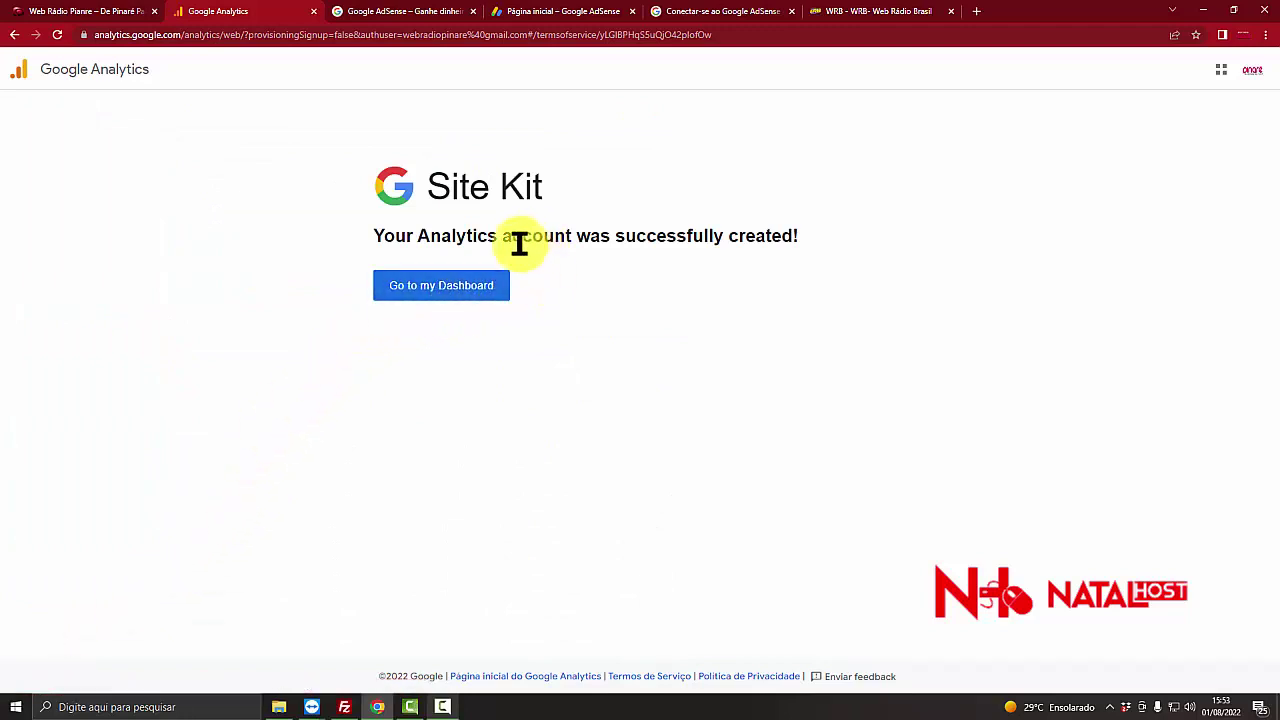
- Try to translate the Analytics account confirmation page into Portuguese
right_click(326, 250)
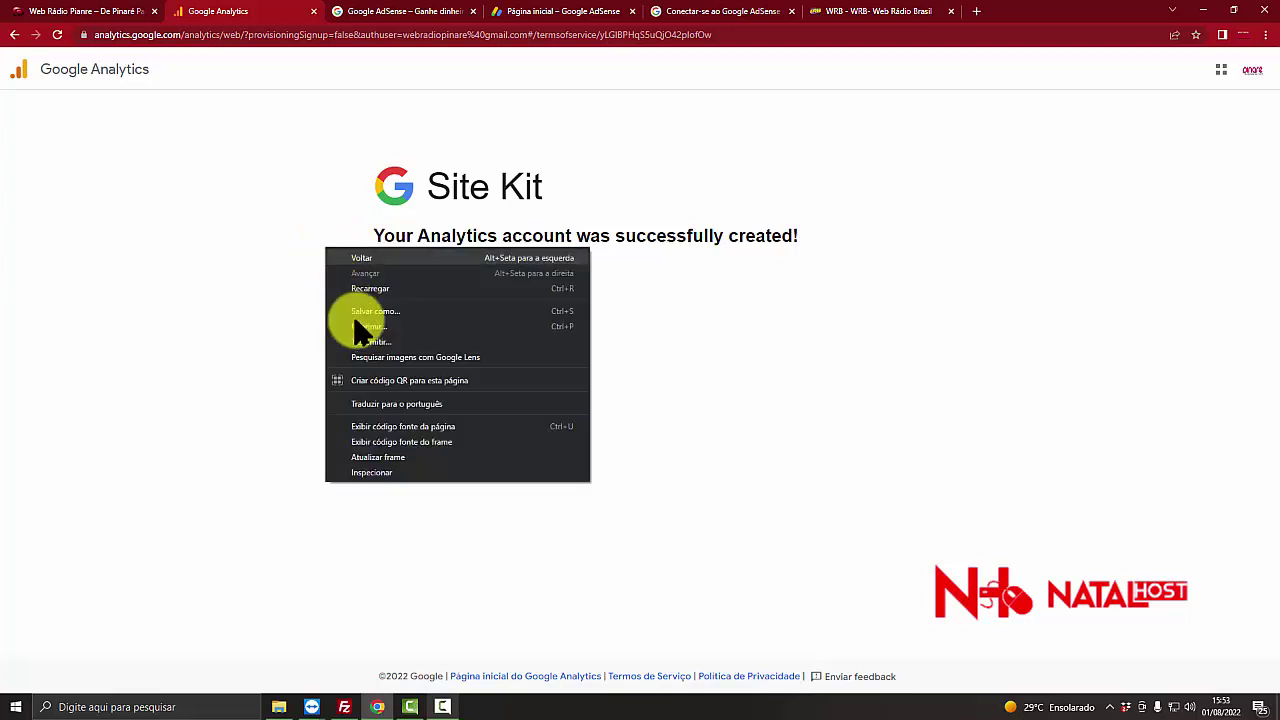
click(383, 405)
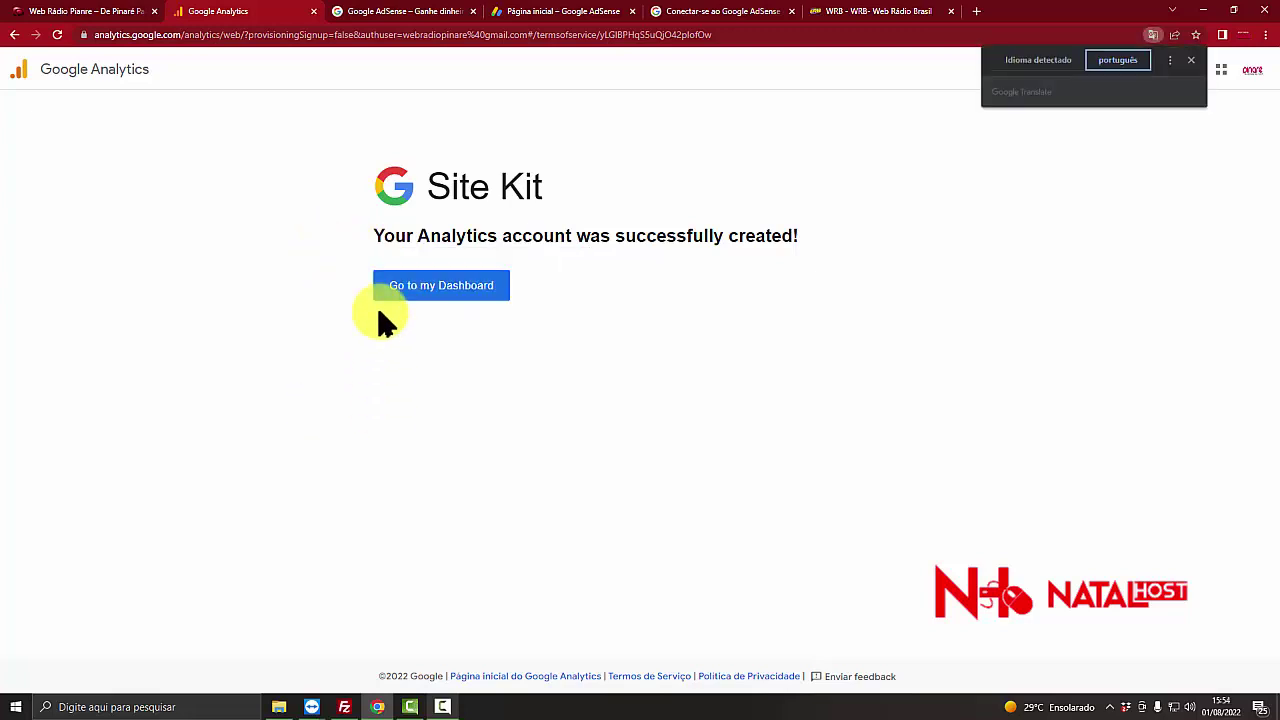
right_click(487, 235)
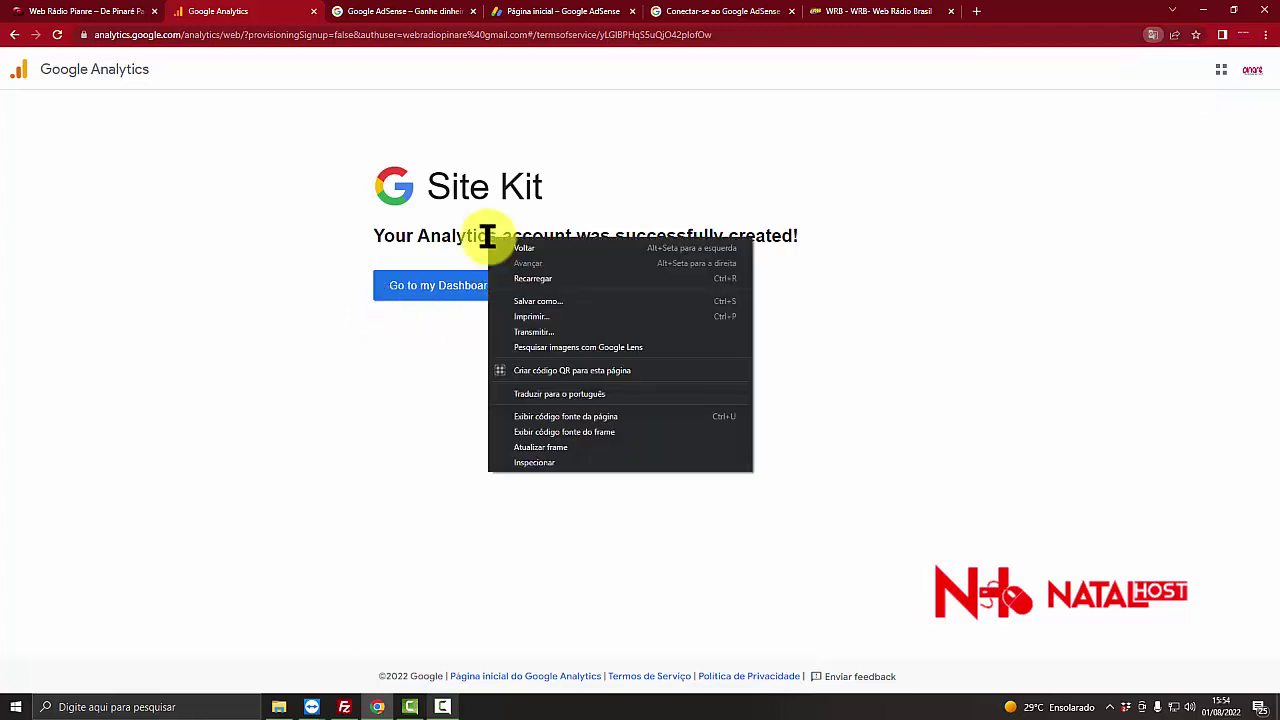
click(537, 394)
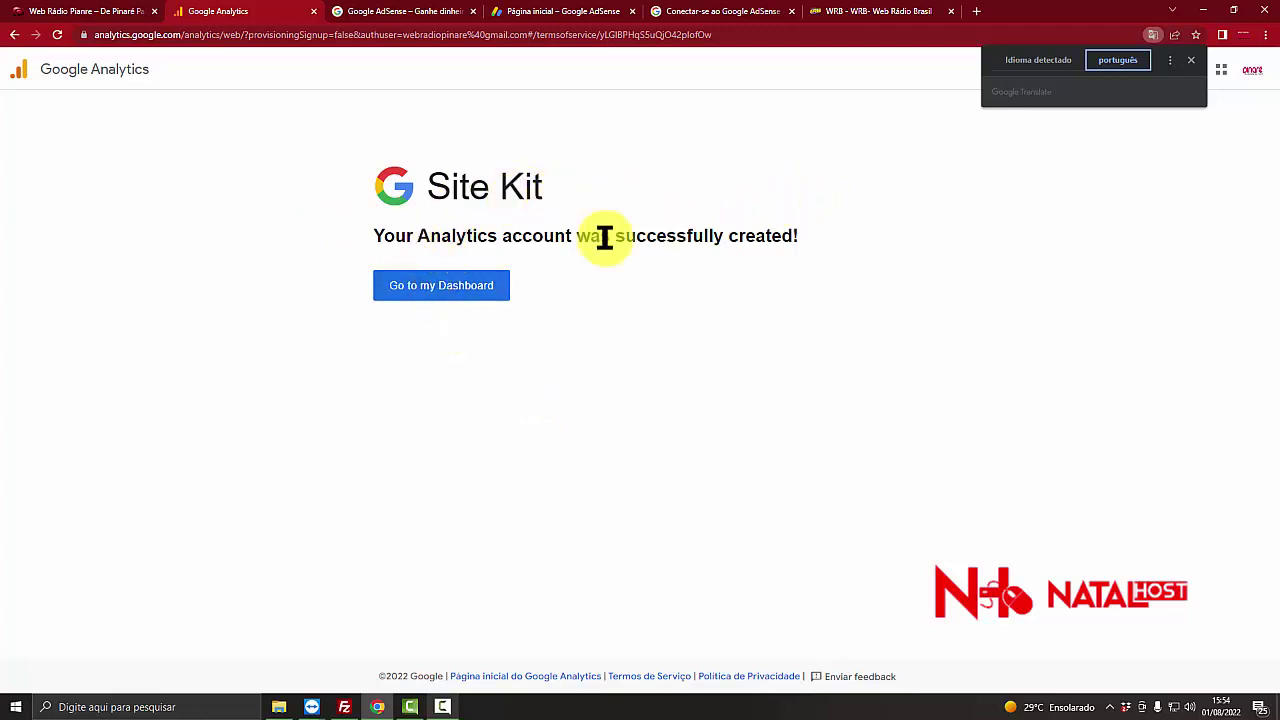
- Go to the Site Kit dashboard, look over its Analytics traffic and content sections, and dismiss the Analytics setup notice
click(410, 302)
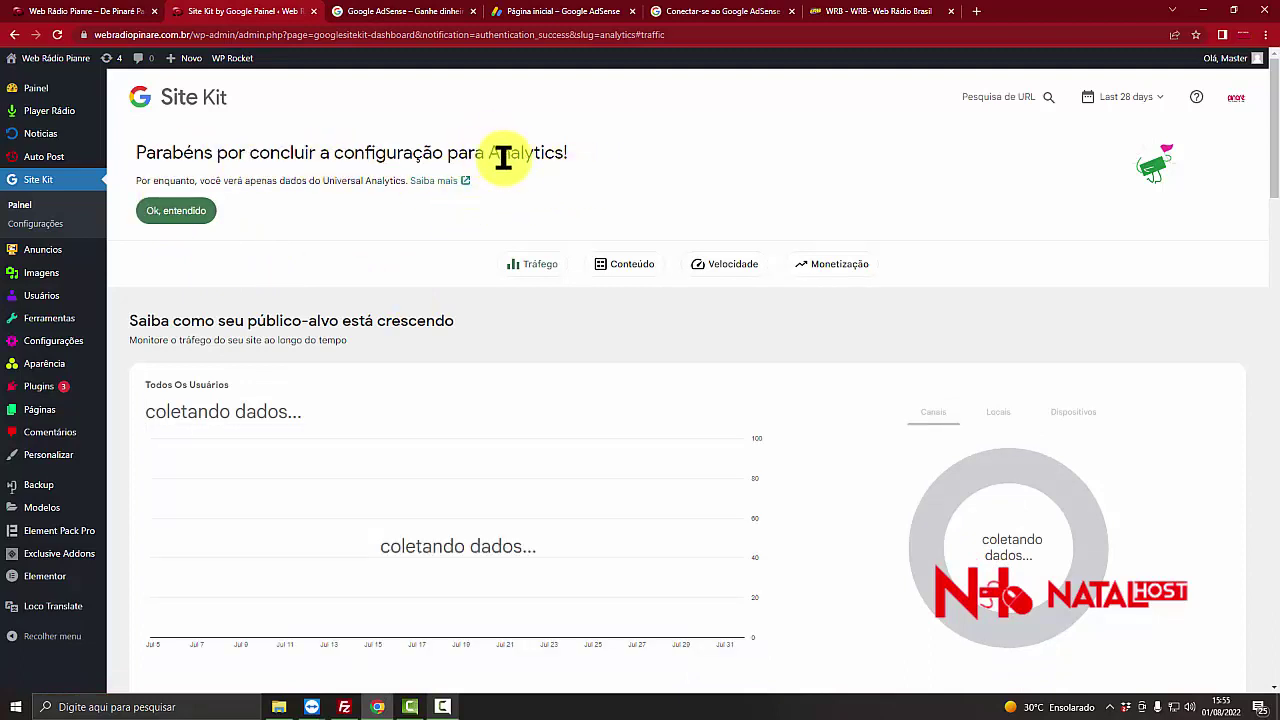
scroll(372, 368, down, 1)
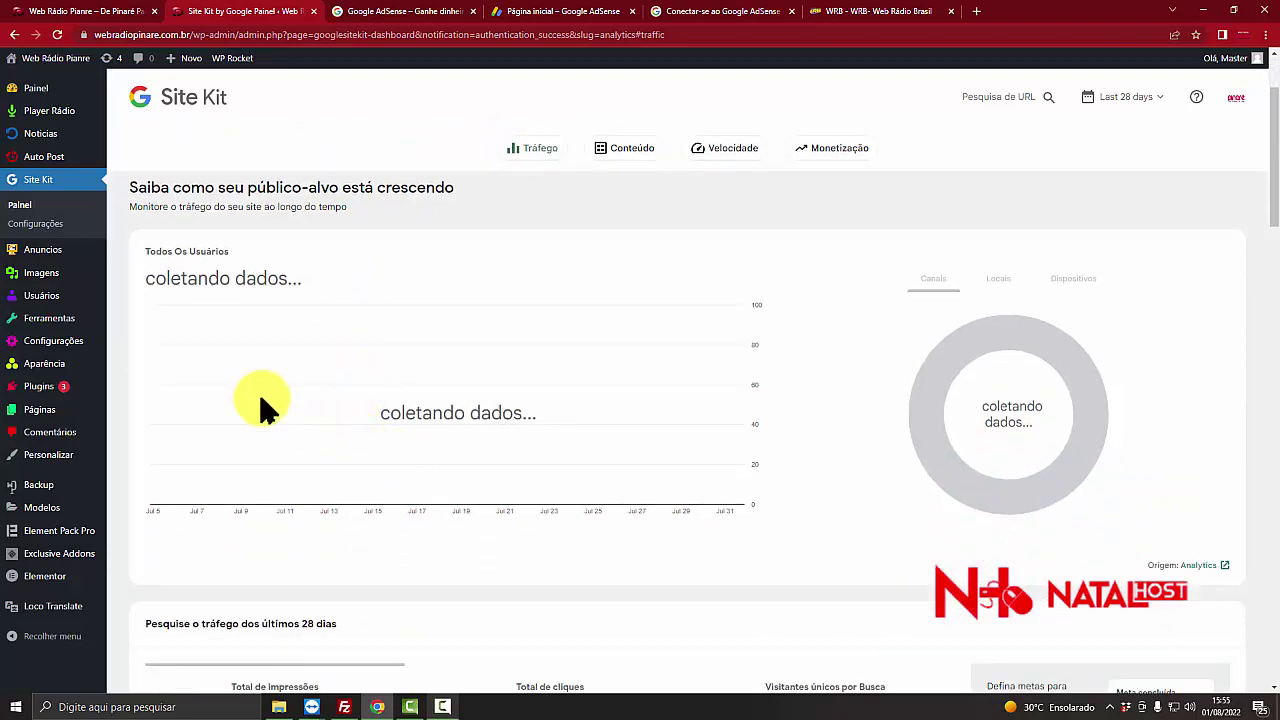
scroll(186, 290, up, 1)
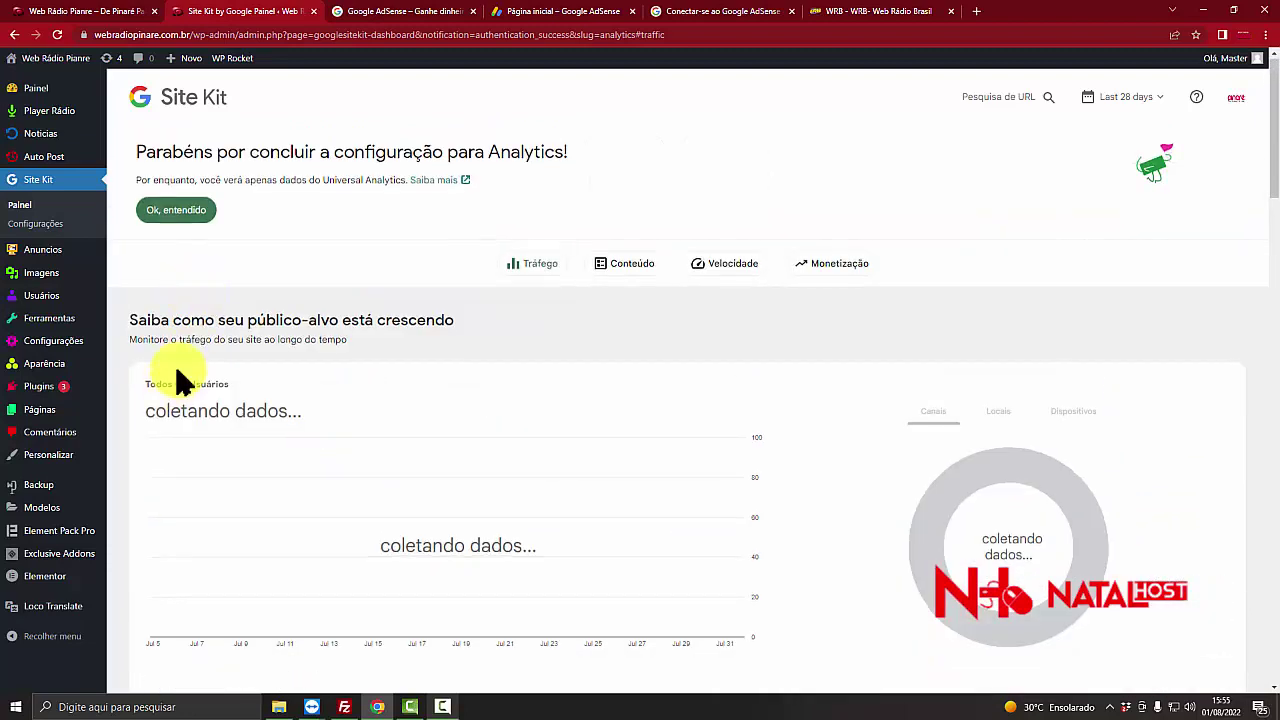
scroll(172, 375, down, 2)
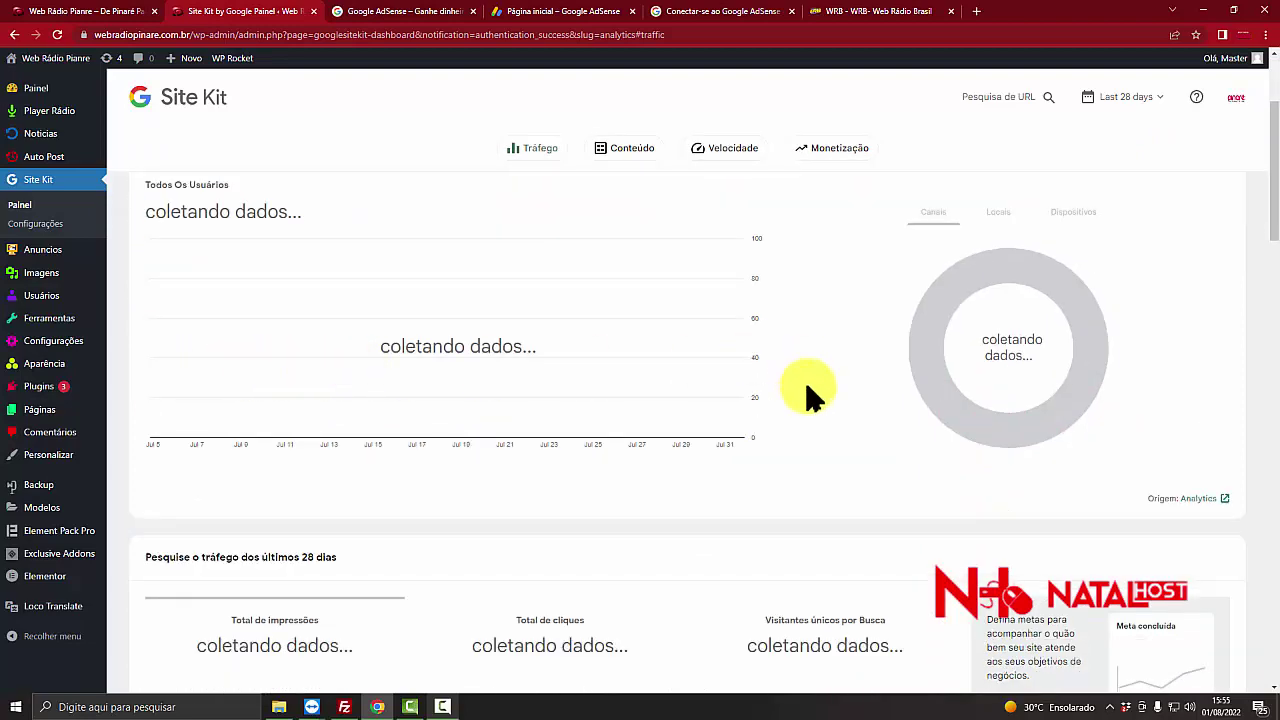
scroll(805, 400, down, 5)
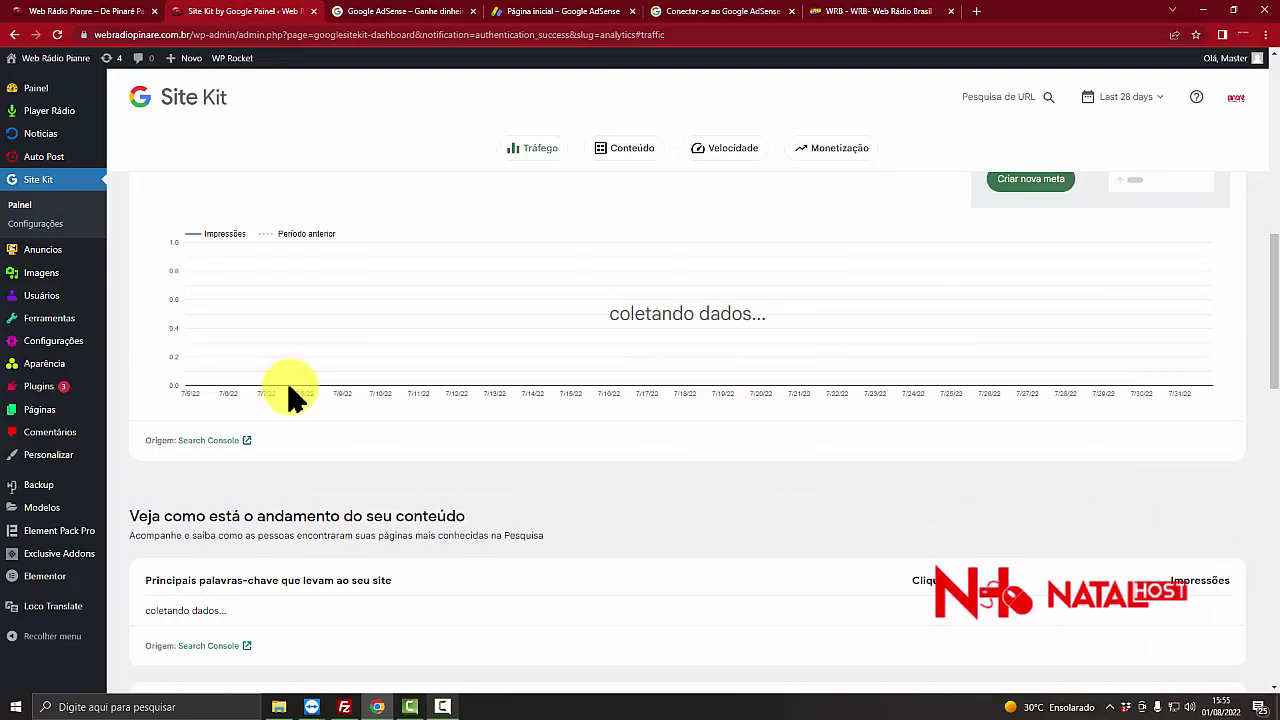
scroll(258, 520, down, 3)
scroll(258, 522, up, 10)
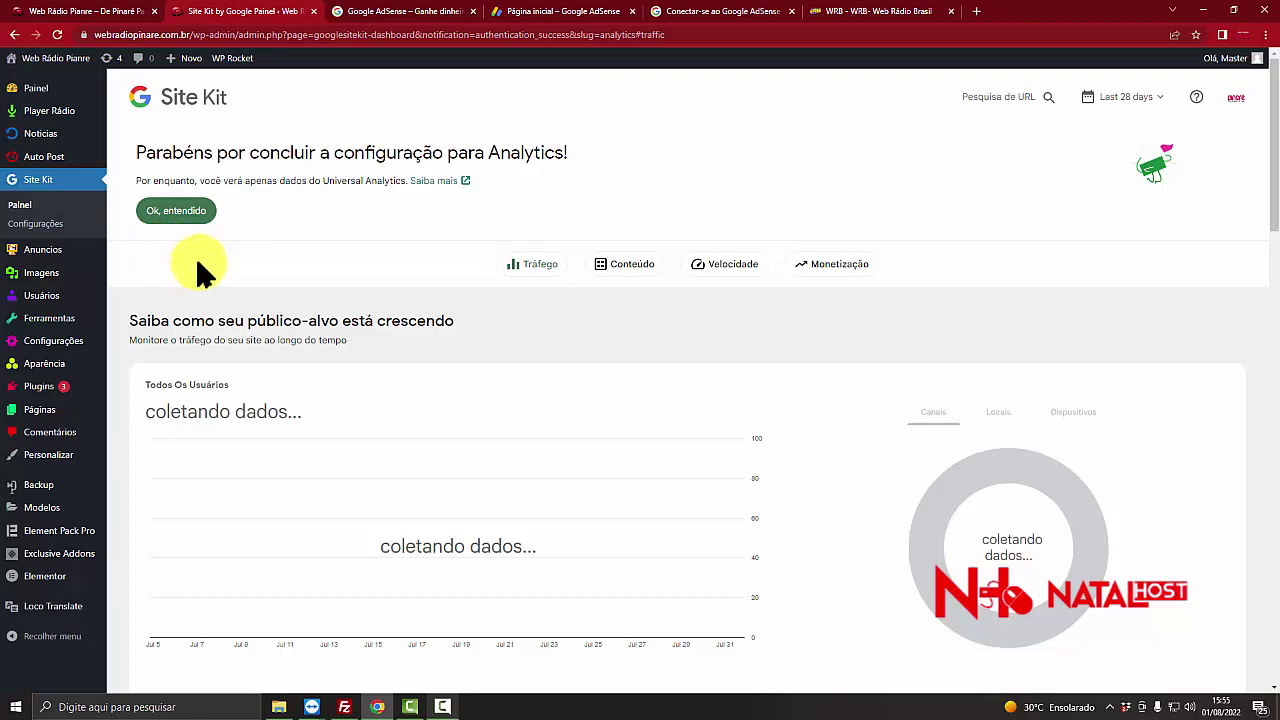
click(160, 226)
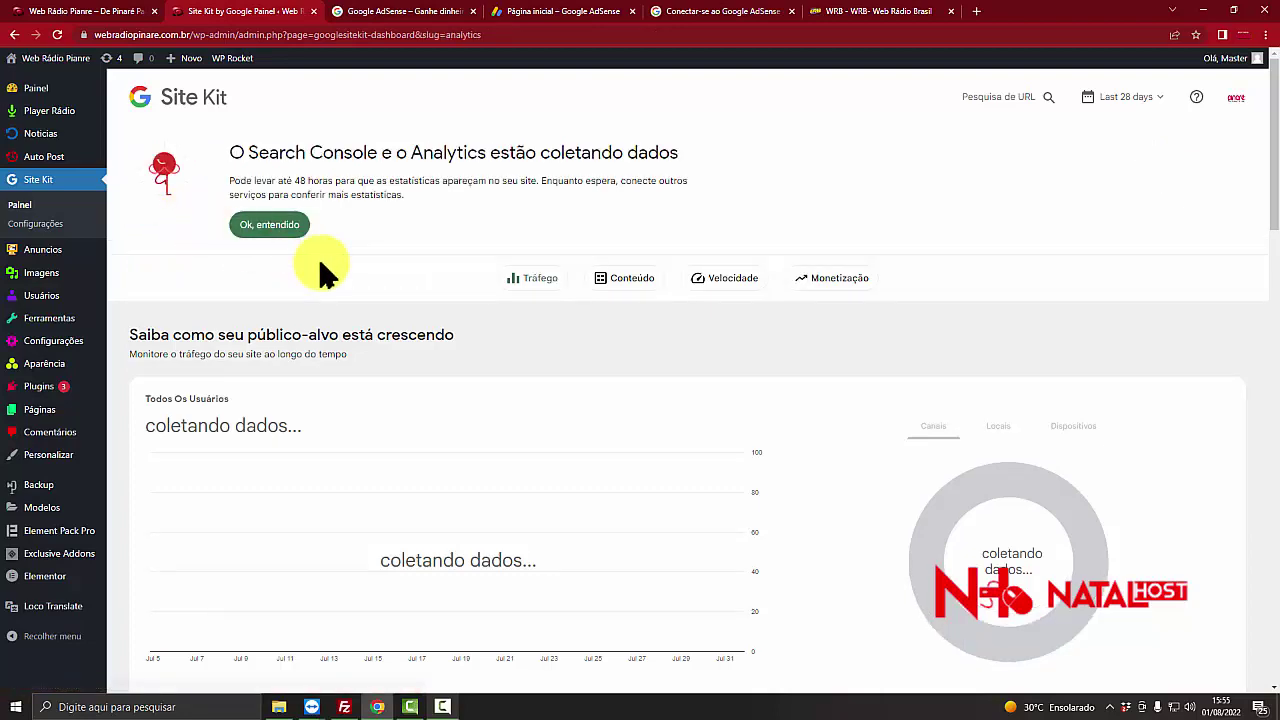
- Review the Site Kit dashboard's Analytics and Search Console sections, reopening the dashboard from the WordPress admin home
scroll(320, 270, down, 6)
scroll(320, 270, up, 5)
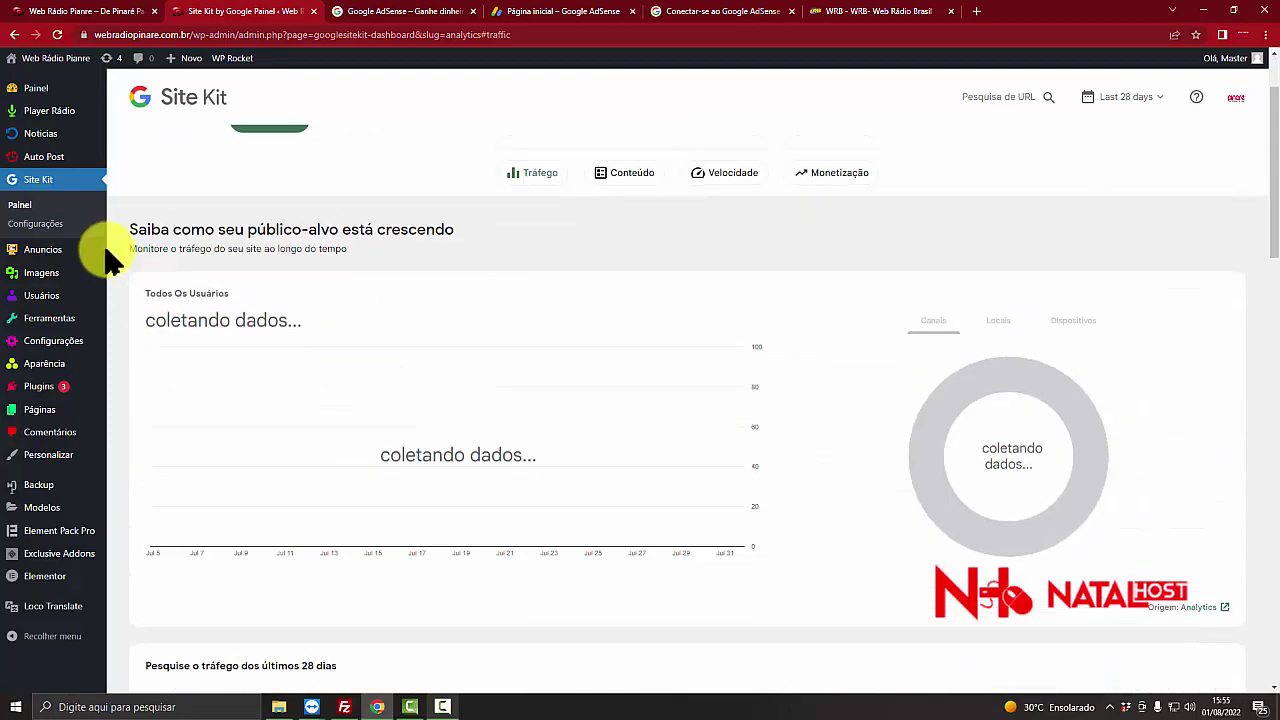
scroll(110, 260, up, 1)
click(36, 88)
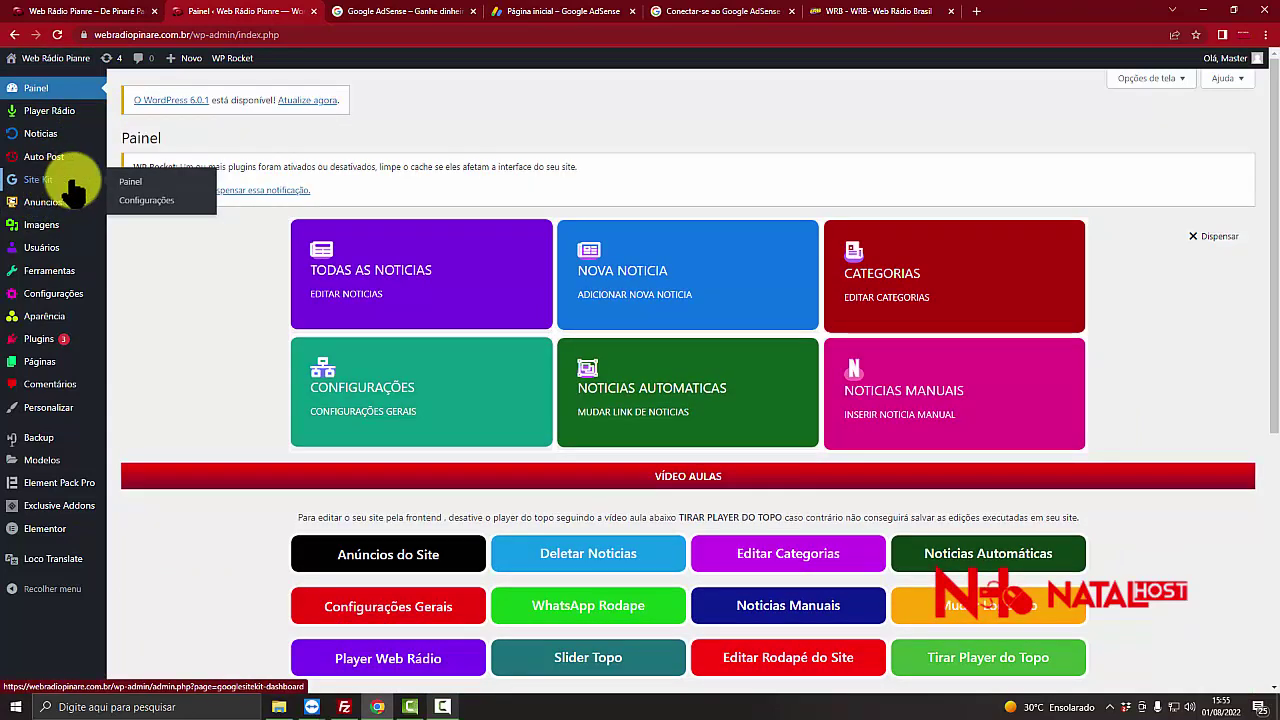
click(150, 196)
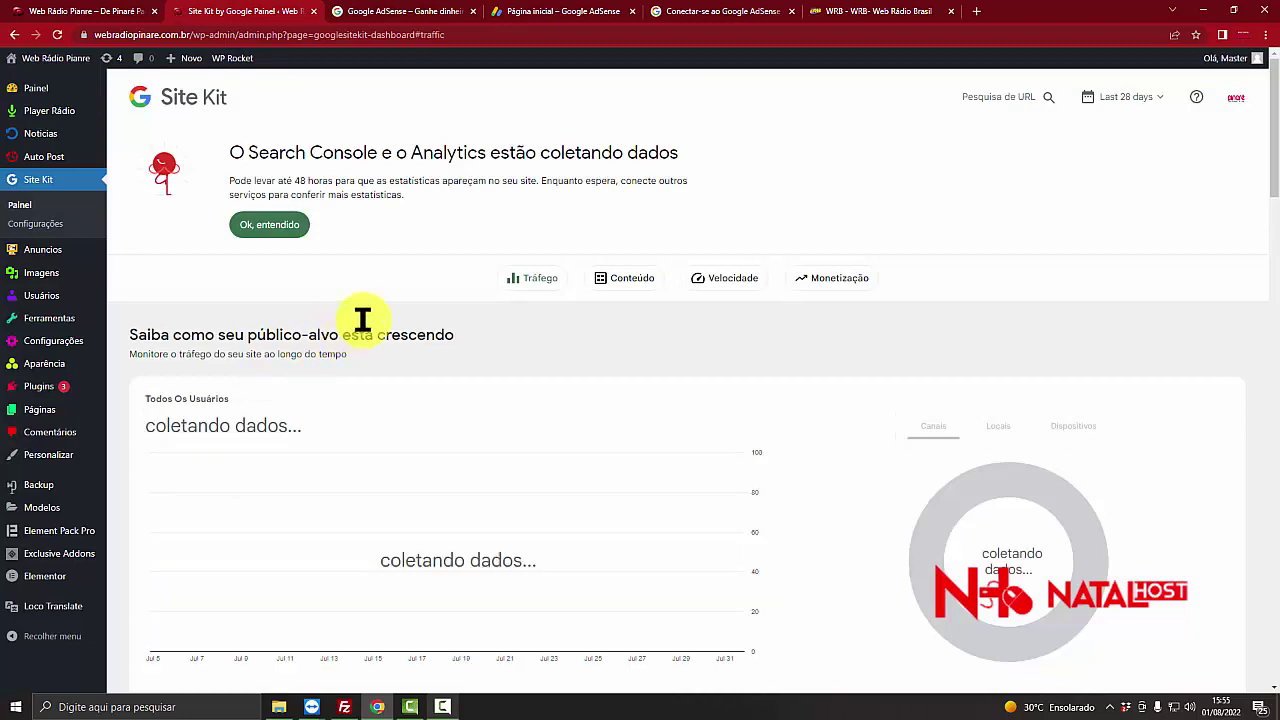
scroll(363, 329, down, 2)
scroll(363, 329, down, 1)
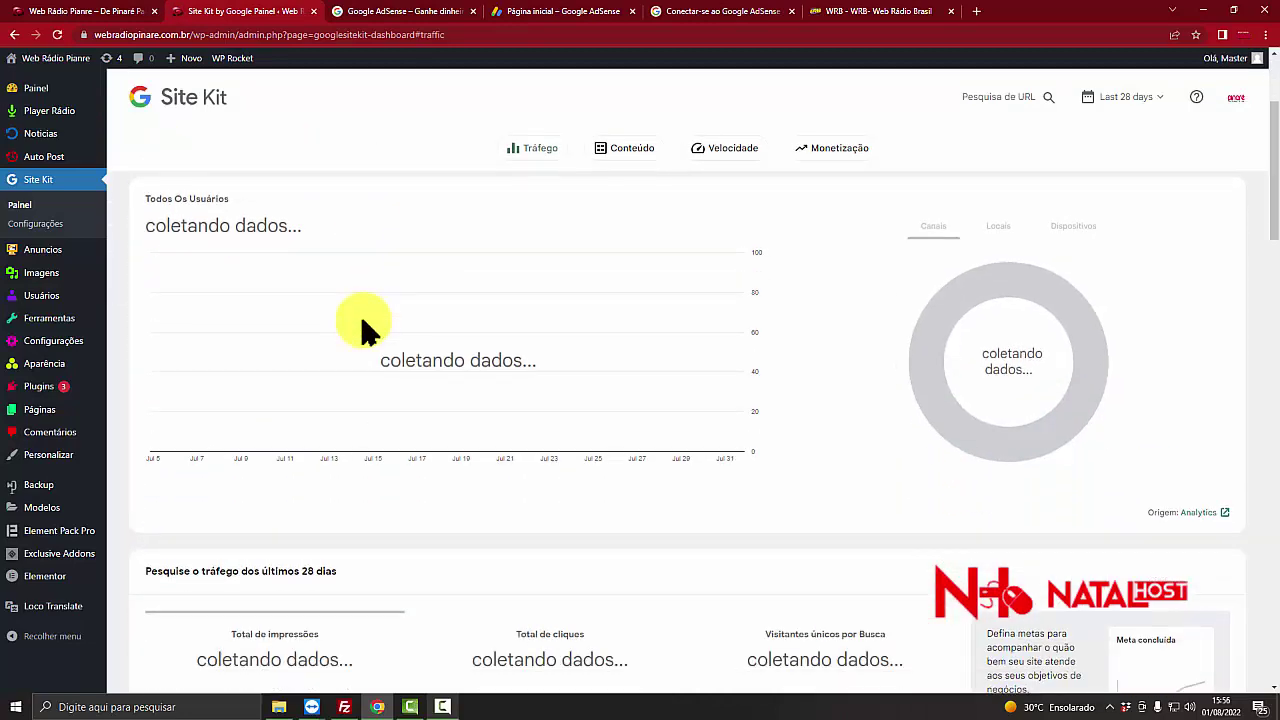
scroll(363, 329, down, 4)
scroll(363, 329, up, 7)
- Check the AdSense home page and examine the Site Kit dashboard down to the AdSense connection card under Monetização
click(543, 12)
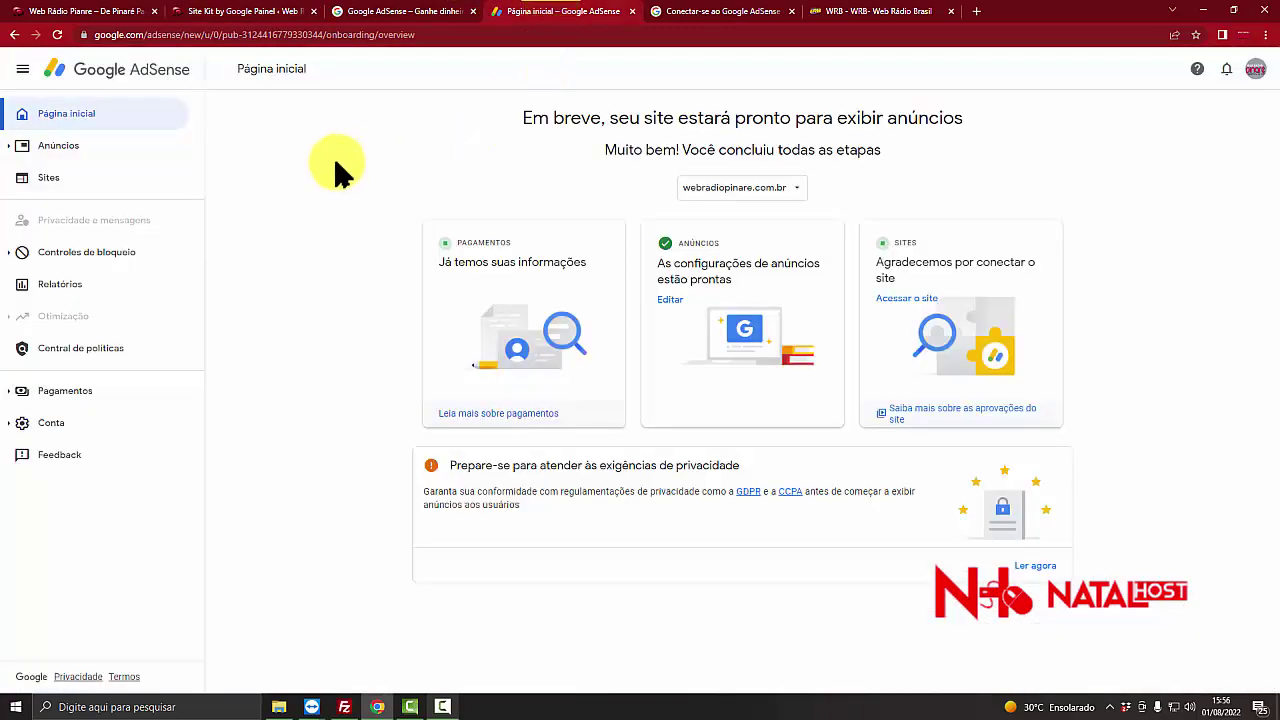
click(245, 12)
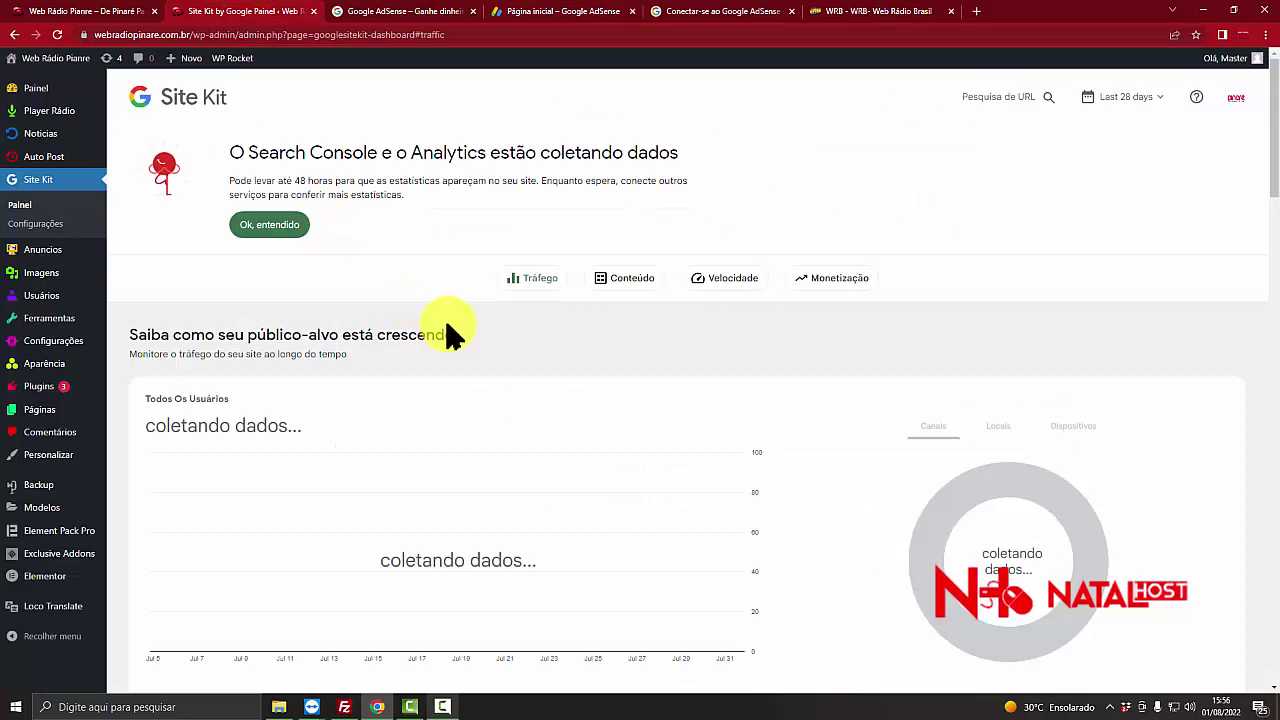
scroll(543, 343, down, 2)
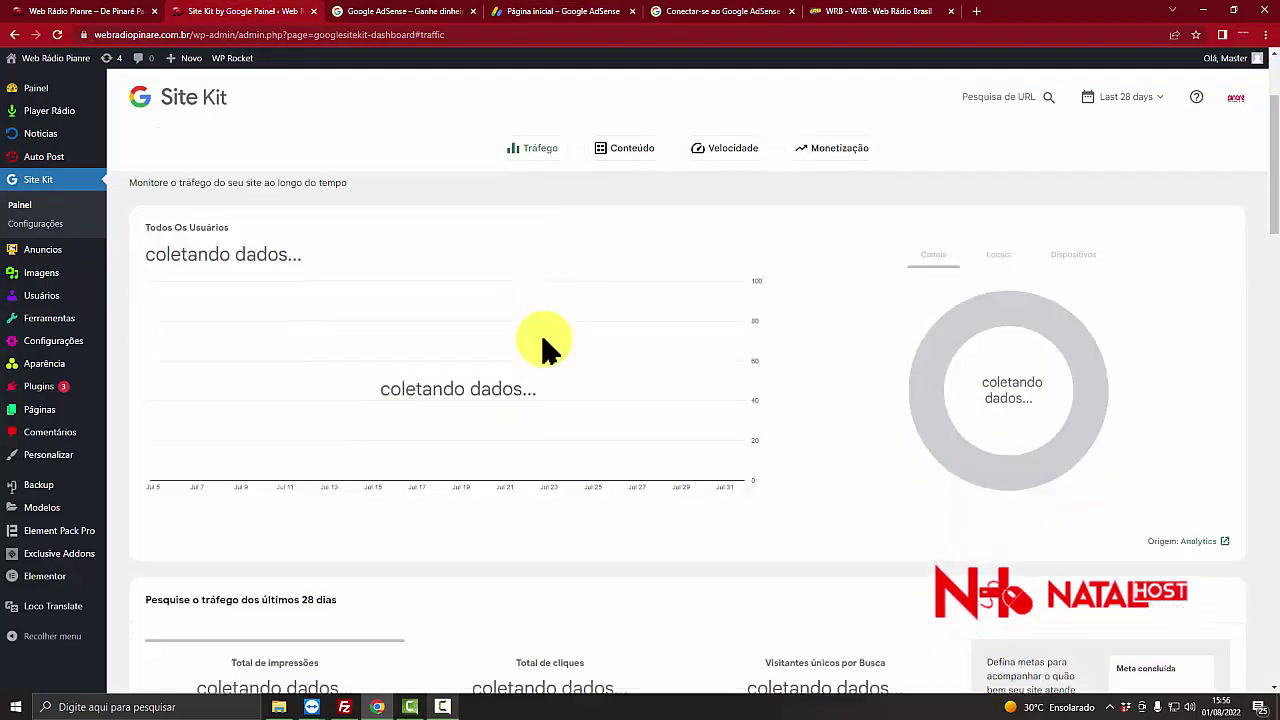
scroll(543, 343, down, 6)
scroll(543, 343, up, 3)
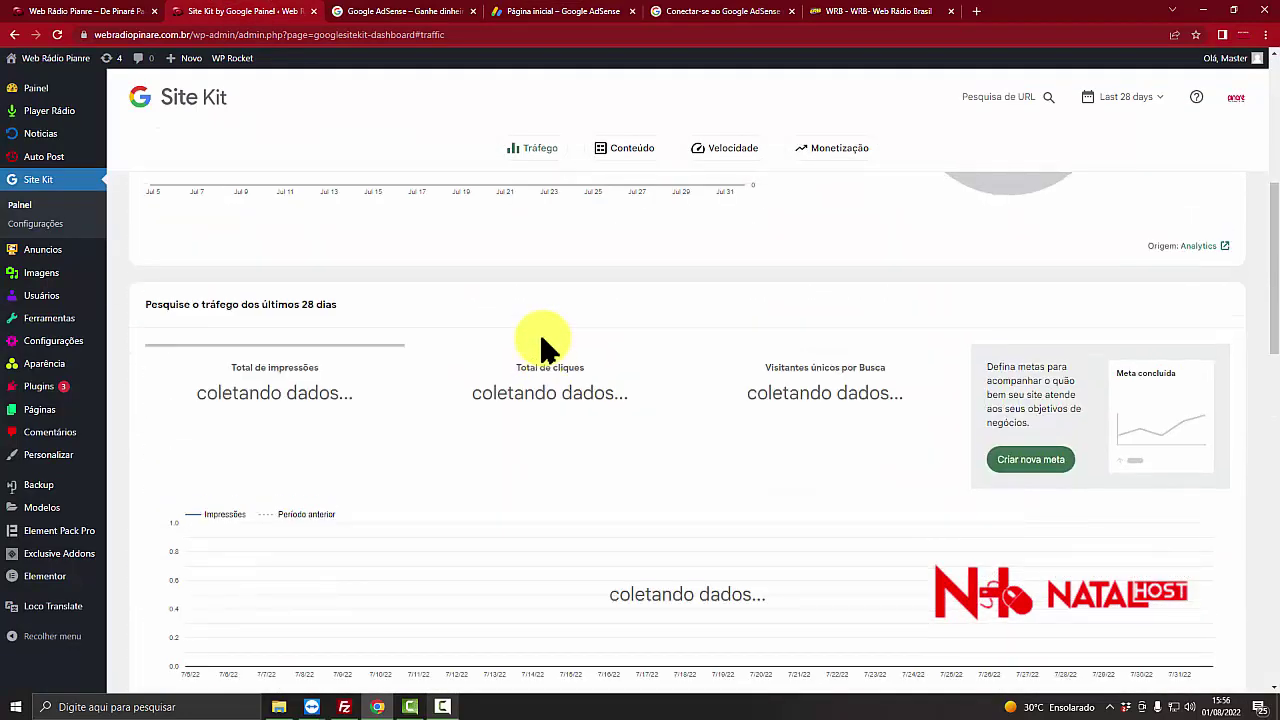
scroll(543, 343, down, 3)
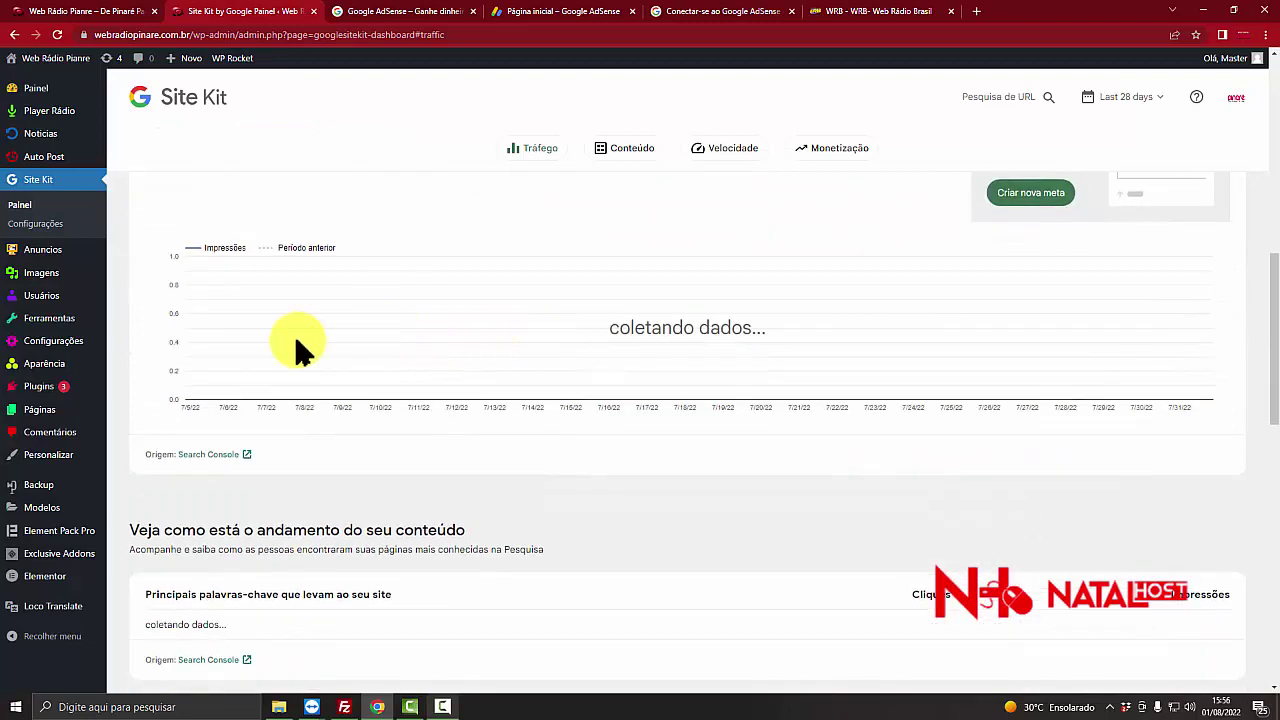
scroll(297, 350, down, 1)
scroll(297, 350, down, 10)
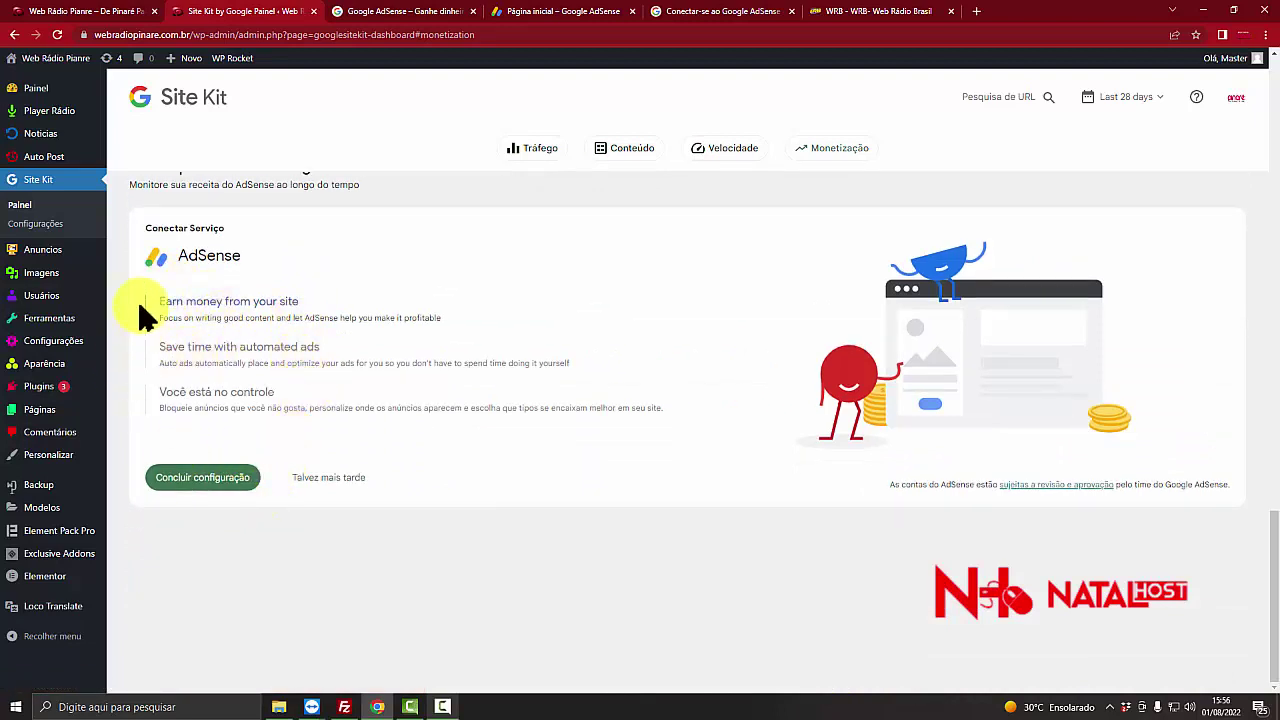
drag(125, 232, 423, 534)
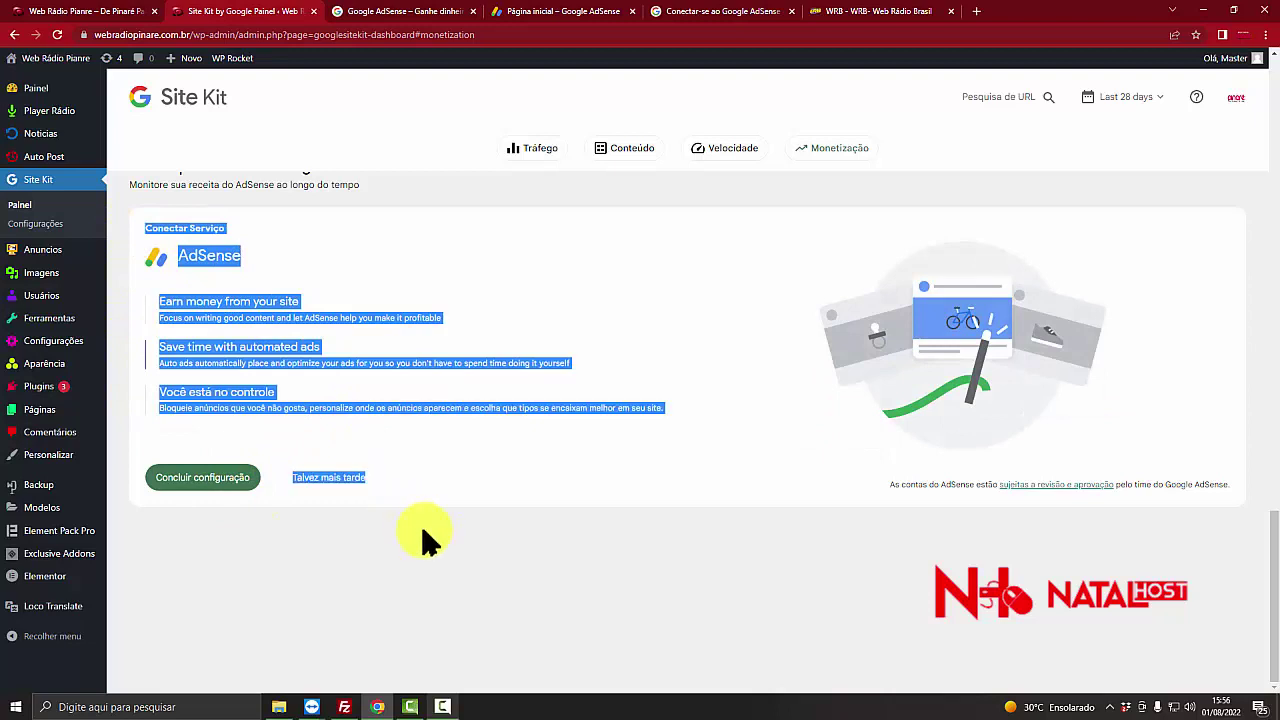
click(416, 566)
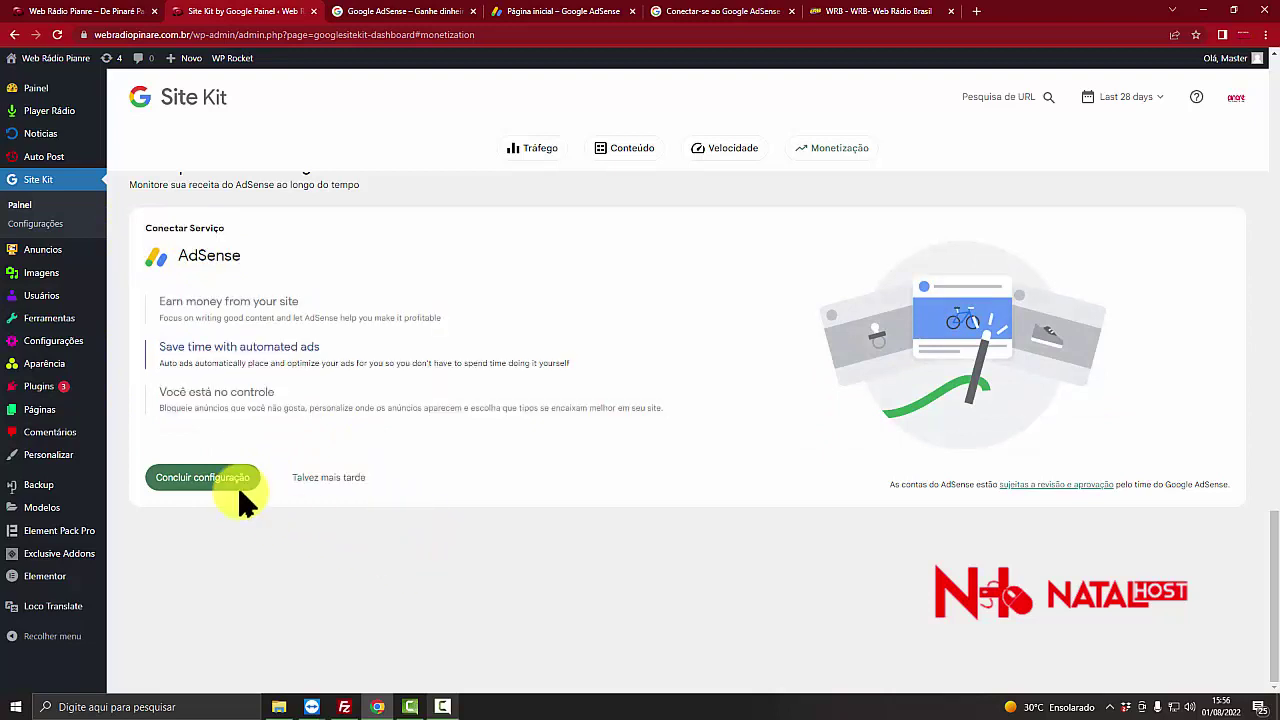